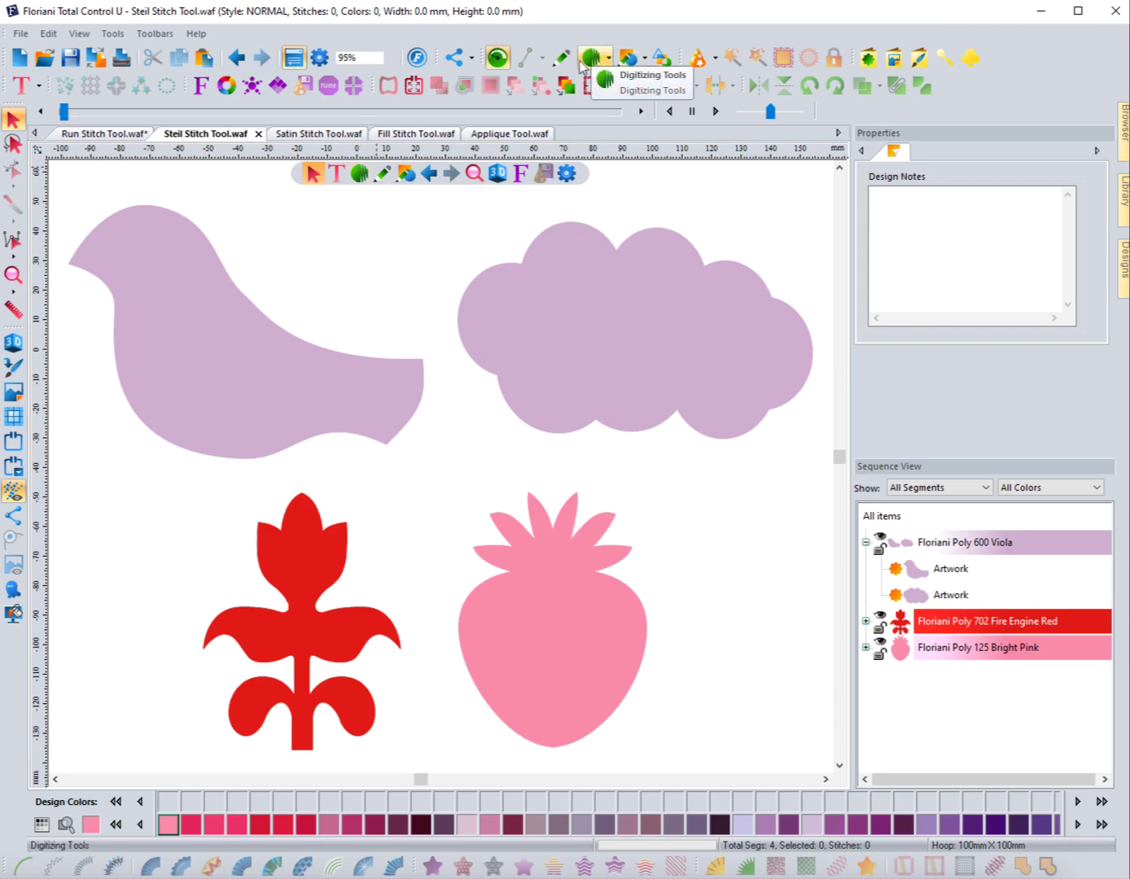
# Choose the Steil Stitch tool from the Digitizing Tools flyout, at 2.5 mm width and 0.50 density
pyautogui.click(360, 175)
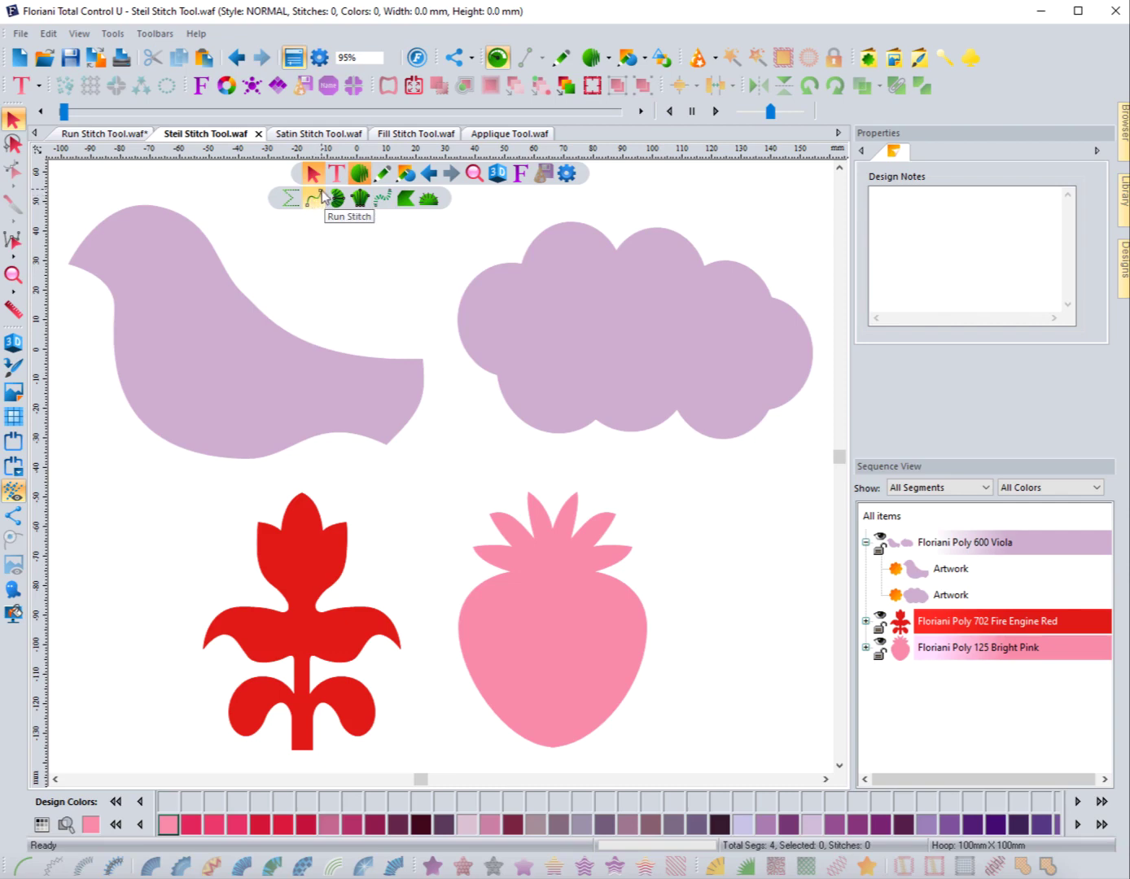
pyautogui.click(383, 199)
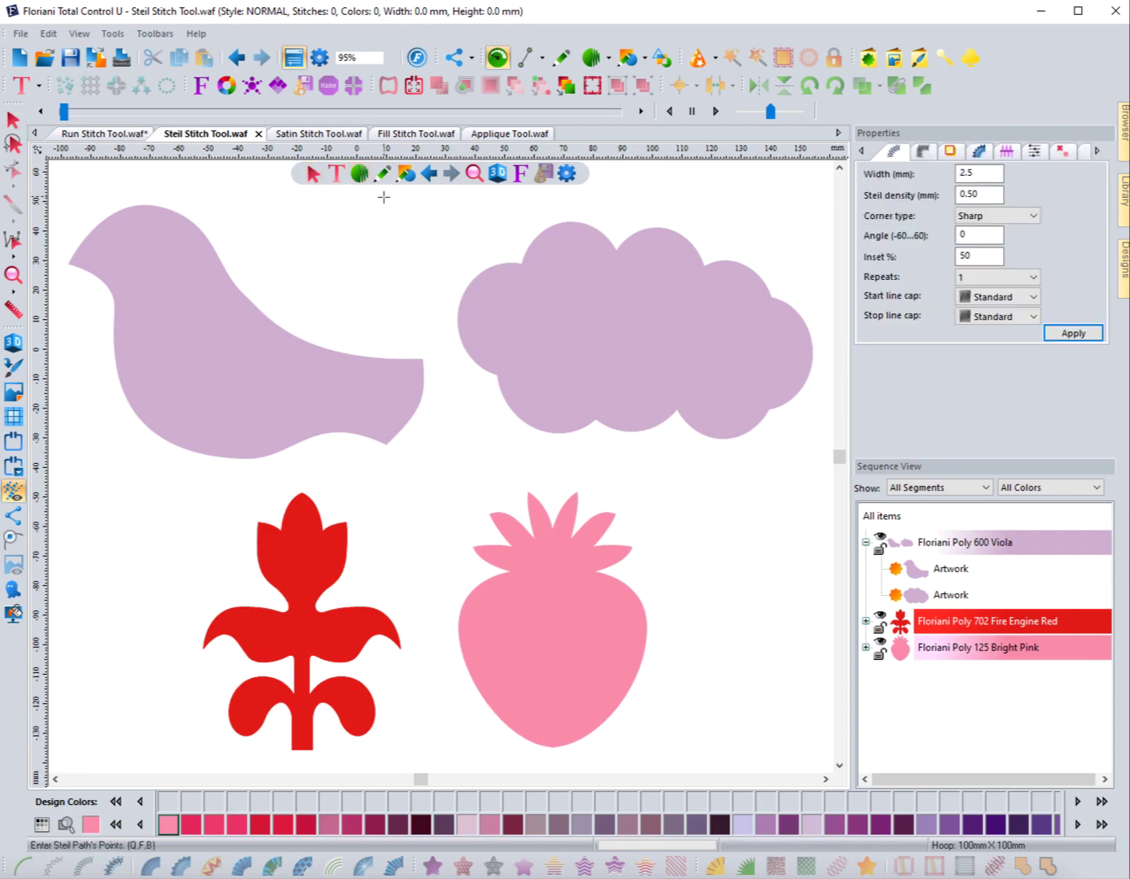
# Draw a three-point pink steil chevron test path above the bird
pyautogui.click(255, 249)
pyautogui.click(354, 215)
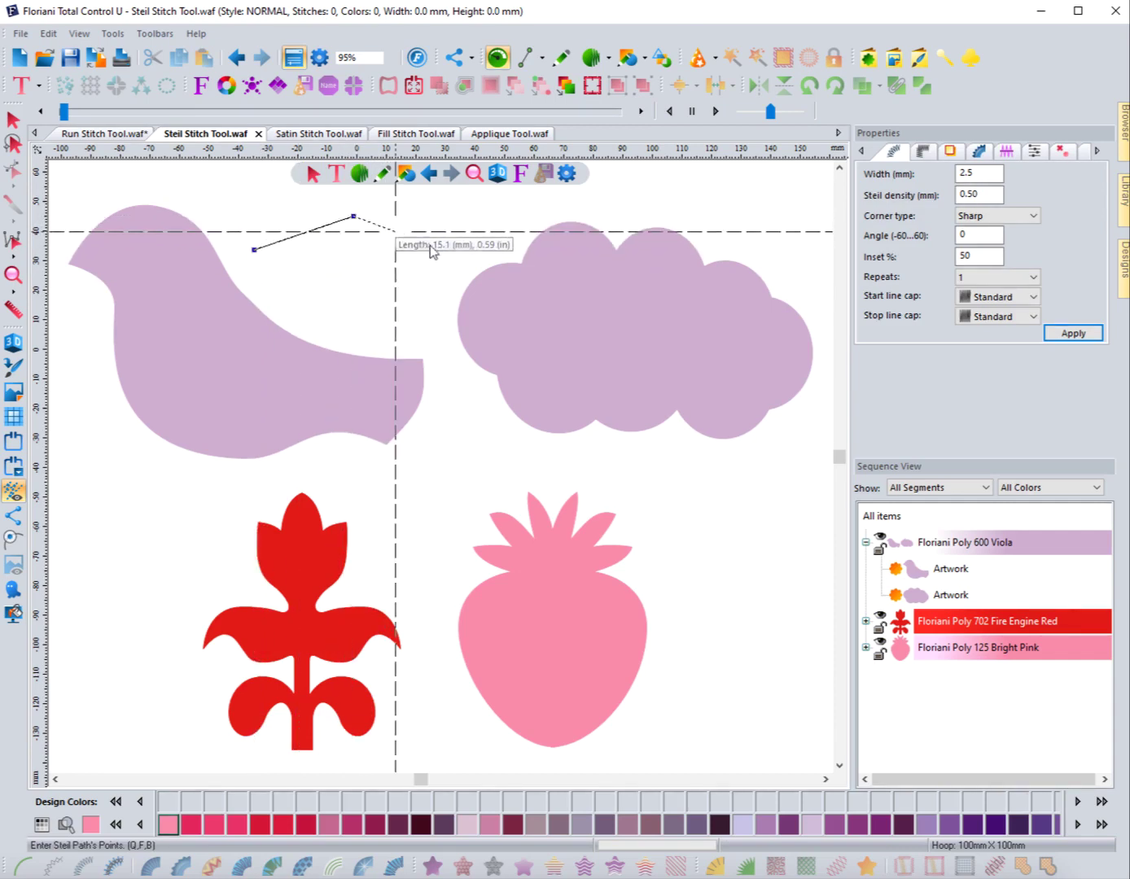
pyautogui.click(437, 254)
pyautogui.press('Return')
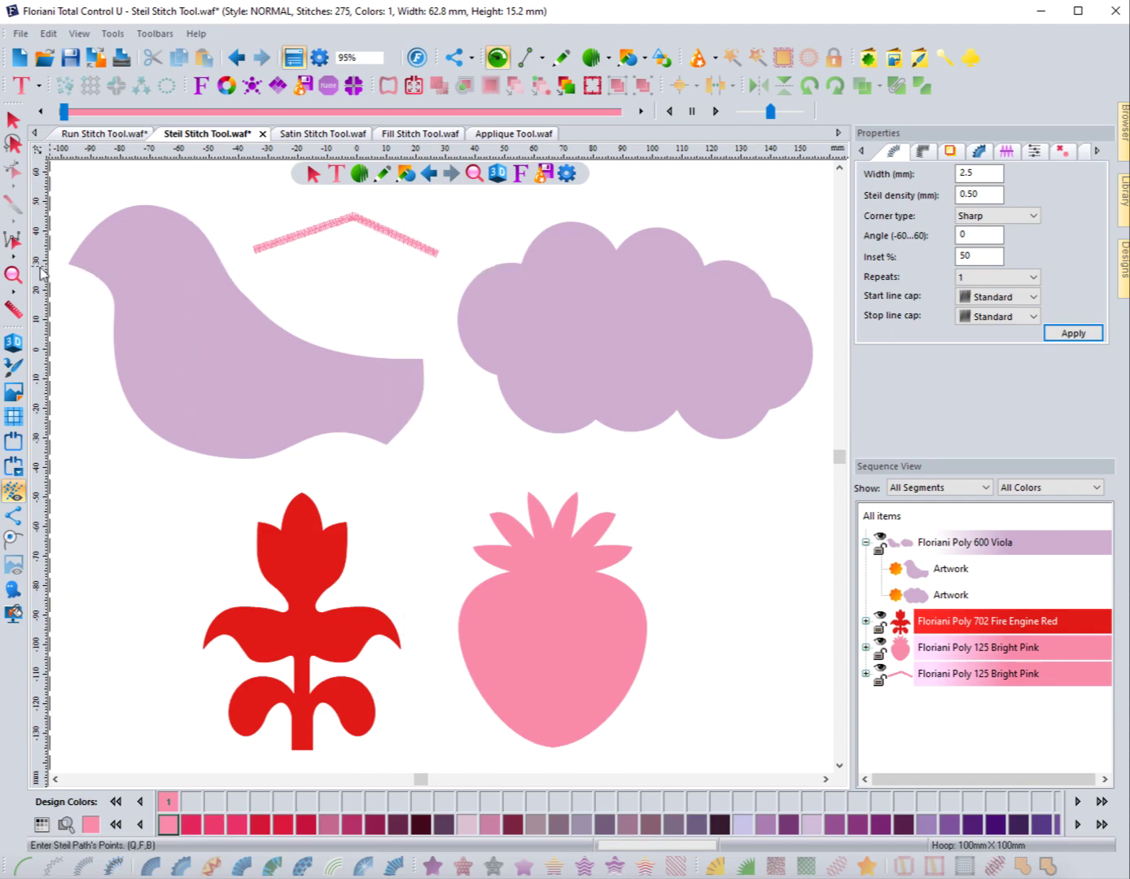
# Zoom in closely on the pink test stitch and select it
pyautogui.click(13, 274)
pyautogui.moveTo(241, 193); pyautogui.dragTo(447, 278)
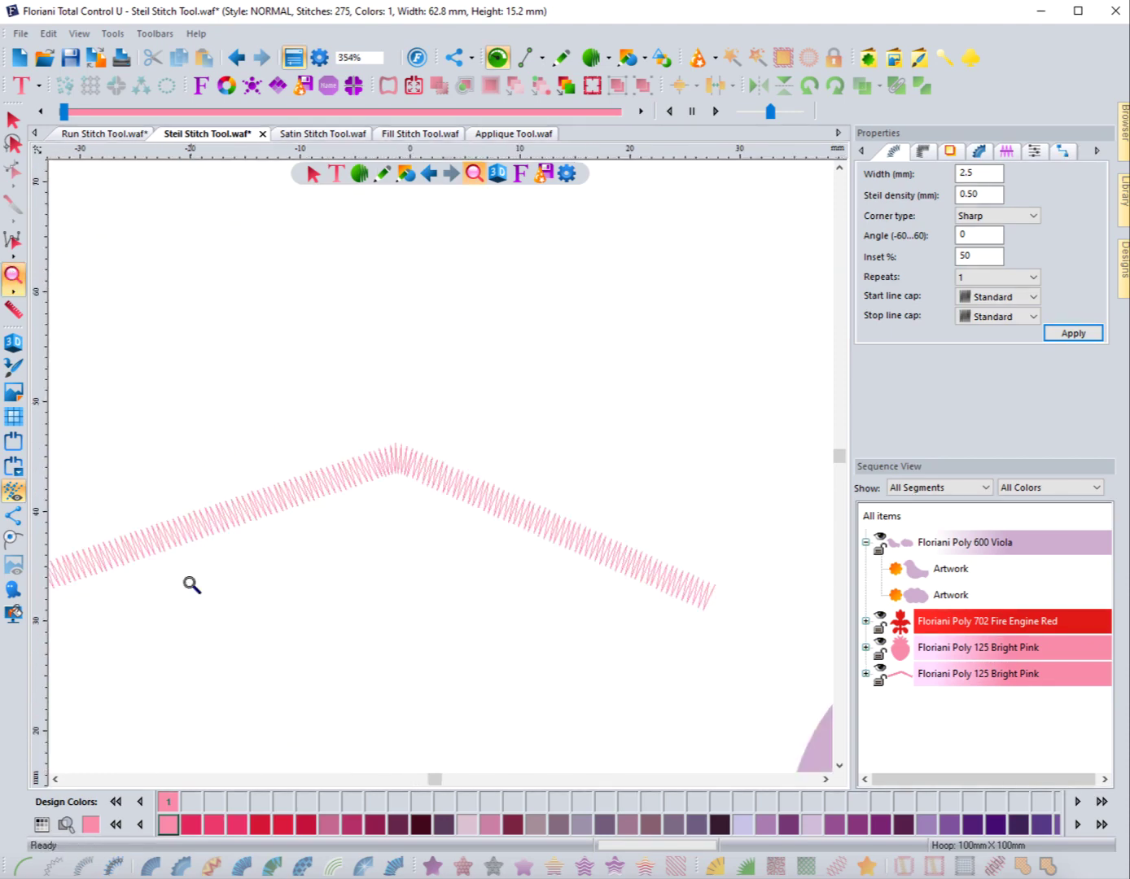
pyautogui.click(56, 779)
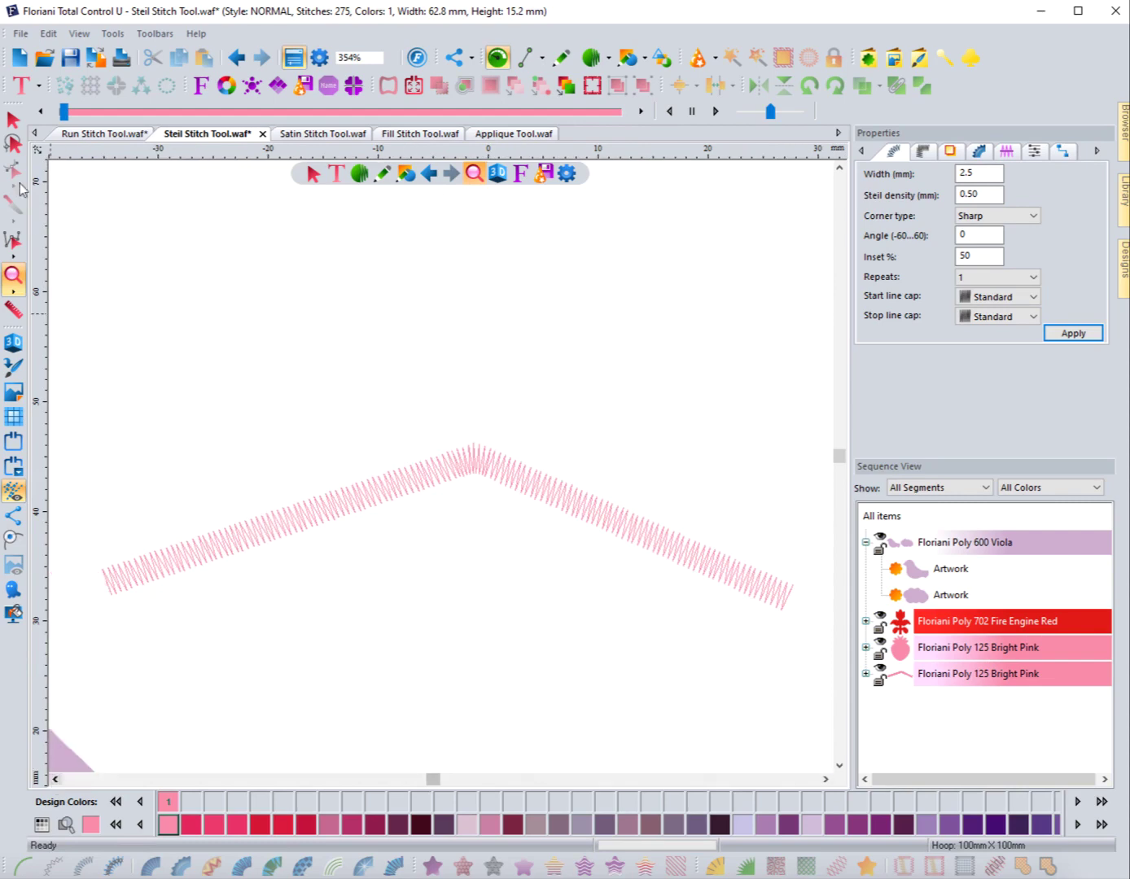
pyautogui.click(14, 120)
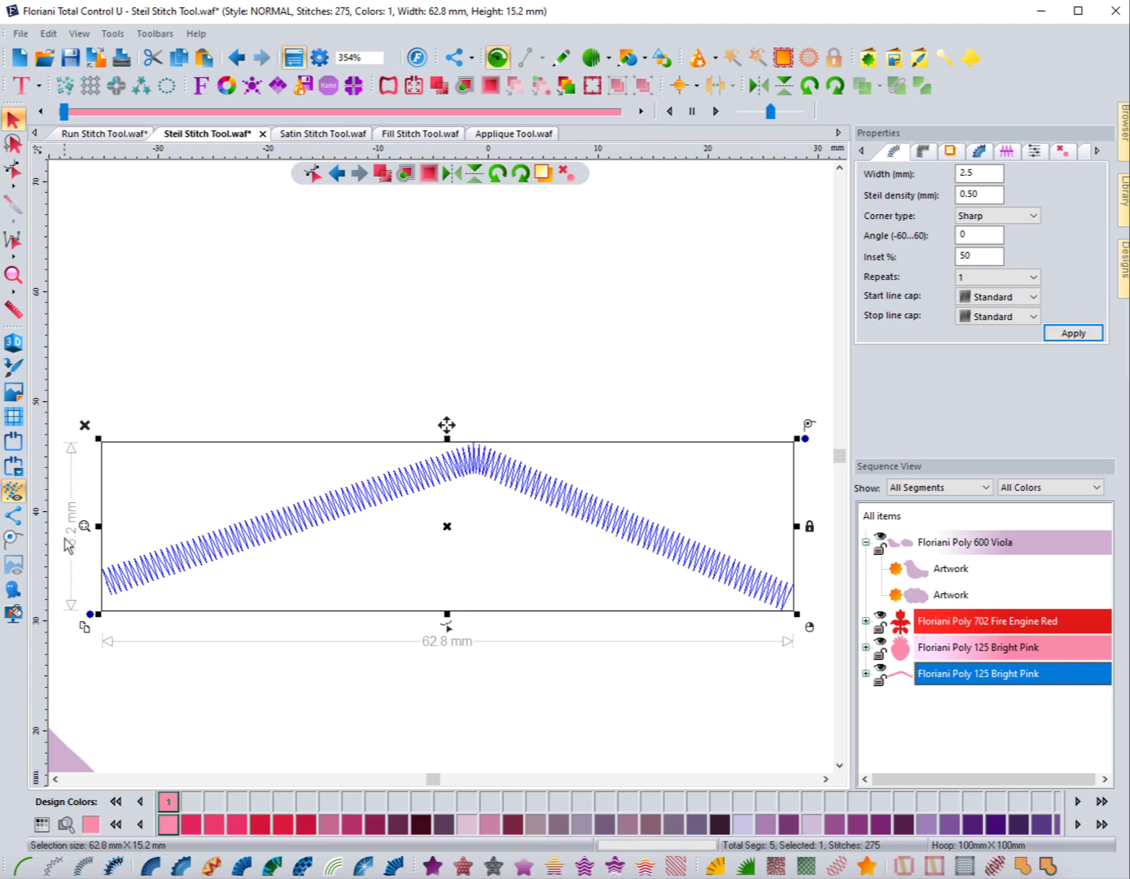
# Delete the test steil chevron, zoom to fit the whole design, and clear the selection
pyautogui.scroll(-2, 147, 562)
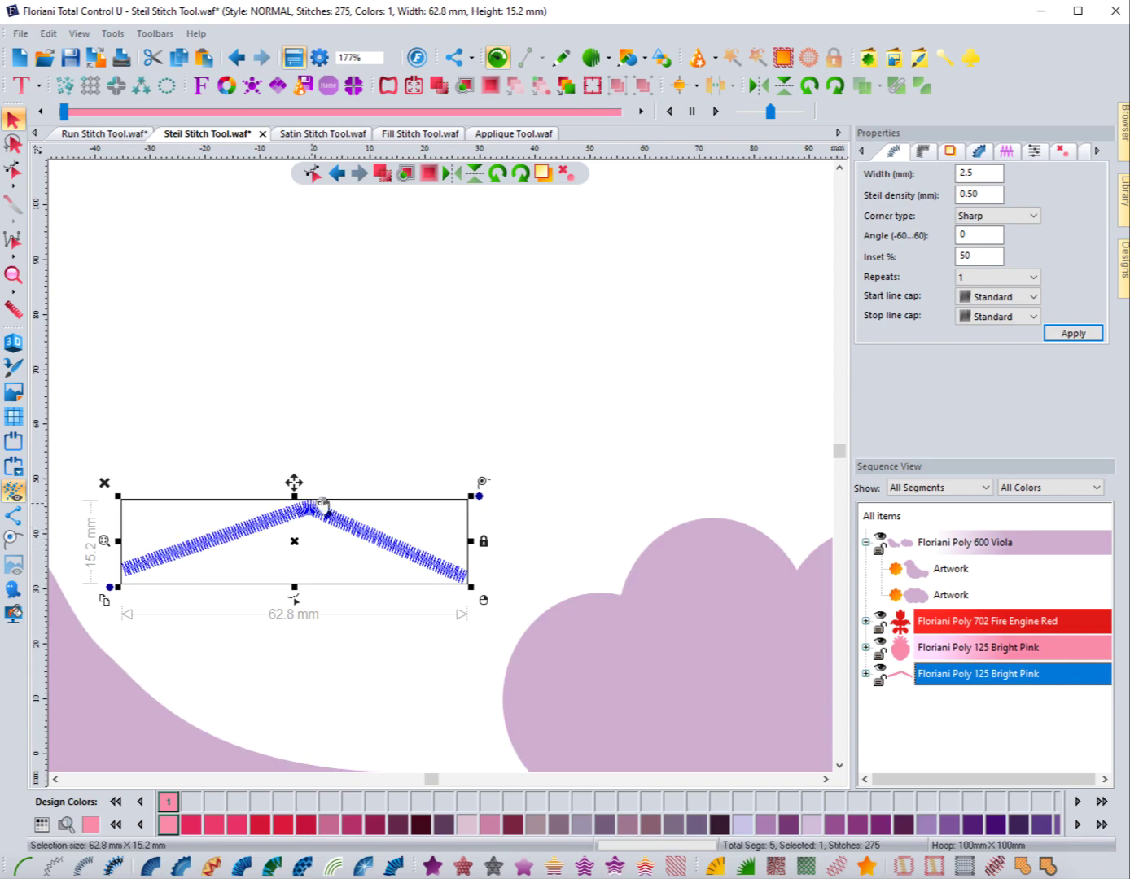
pyautogui.click(104, 483)
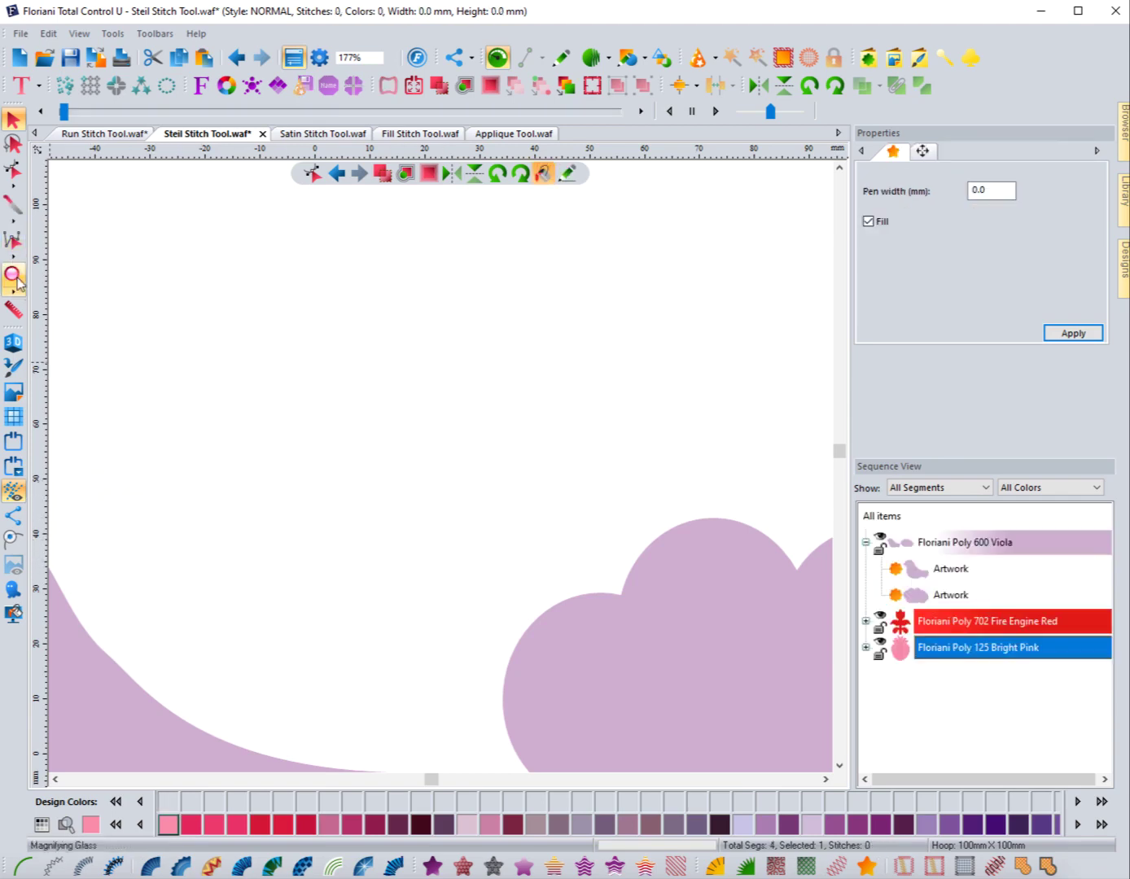
pyautogui.click(14, 272)
pyautogui.click(176, 477)
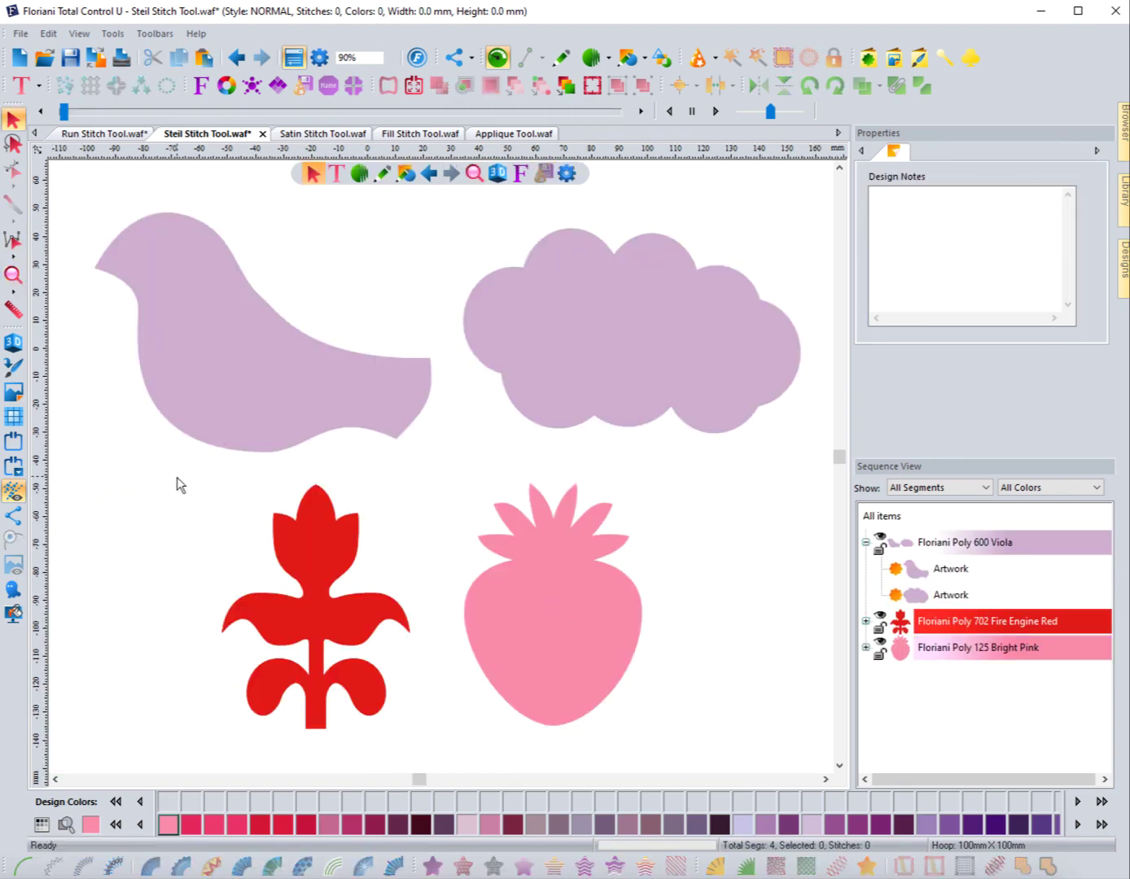
# Lock the Viola, Fire Engine Red and Bright Pink artwork groups and reselect the Steil Stitch tool
pyautogui.click(866, 543)
pyautogui.click(879, 549)
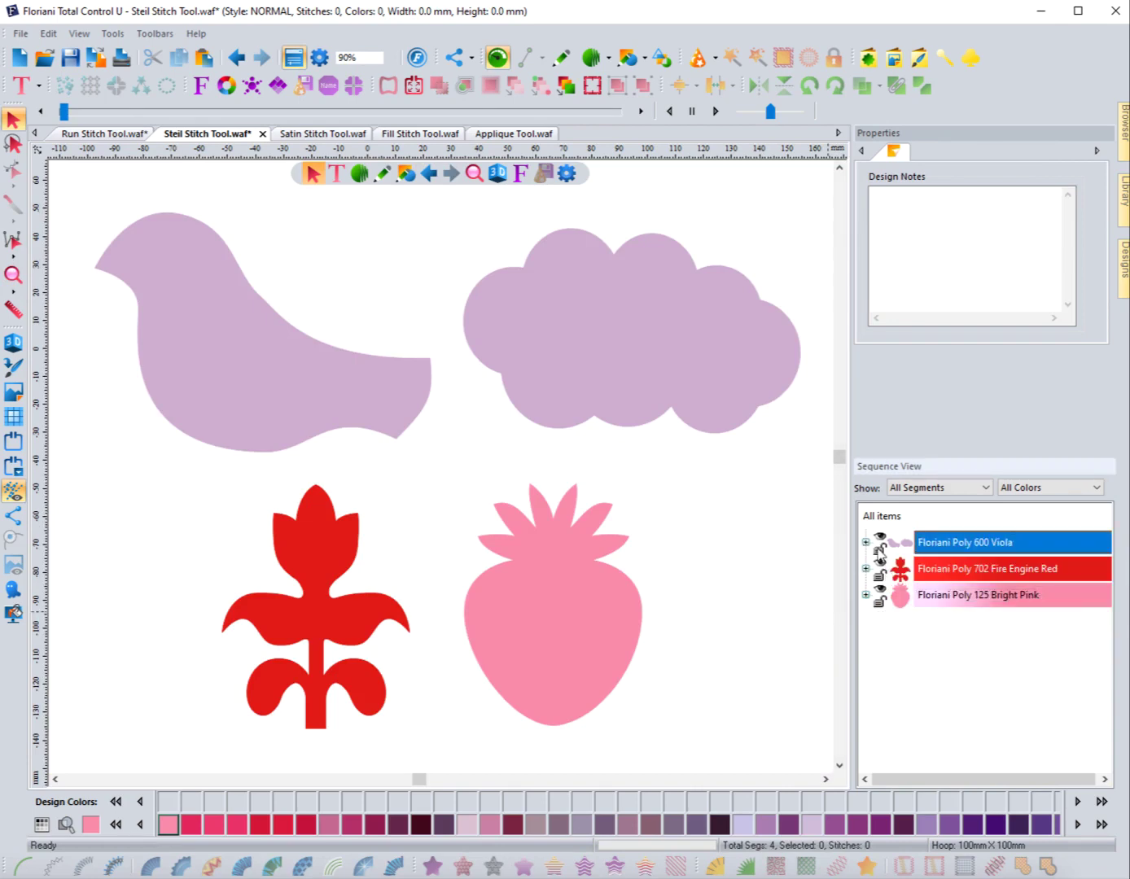
pyautogui.click(879, 575)
pyautogui.click(880, 601)
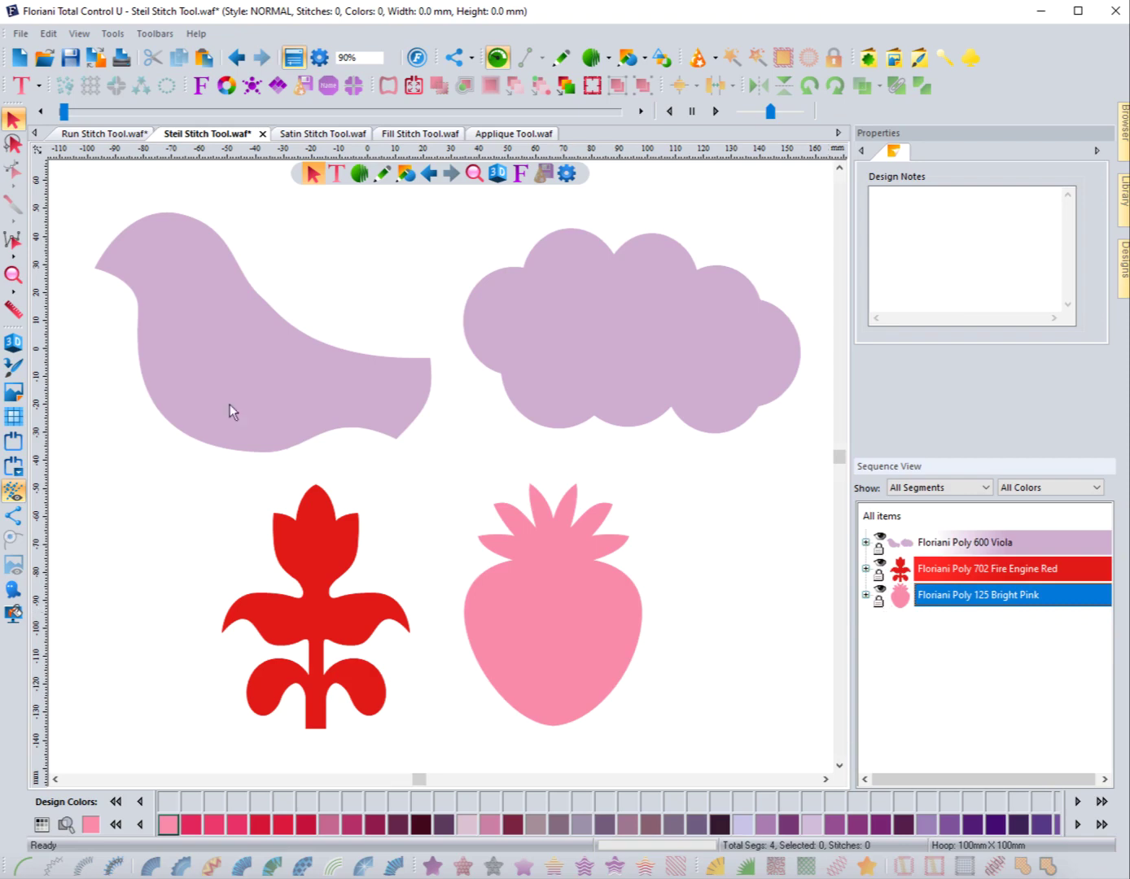
pyautogui.click(359, 178)
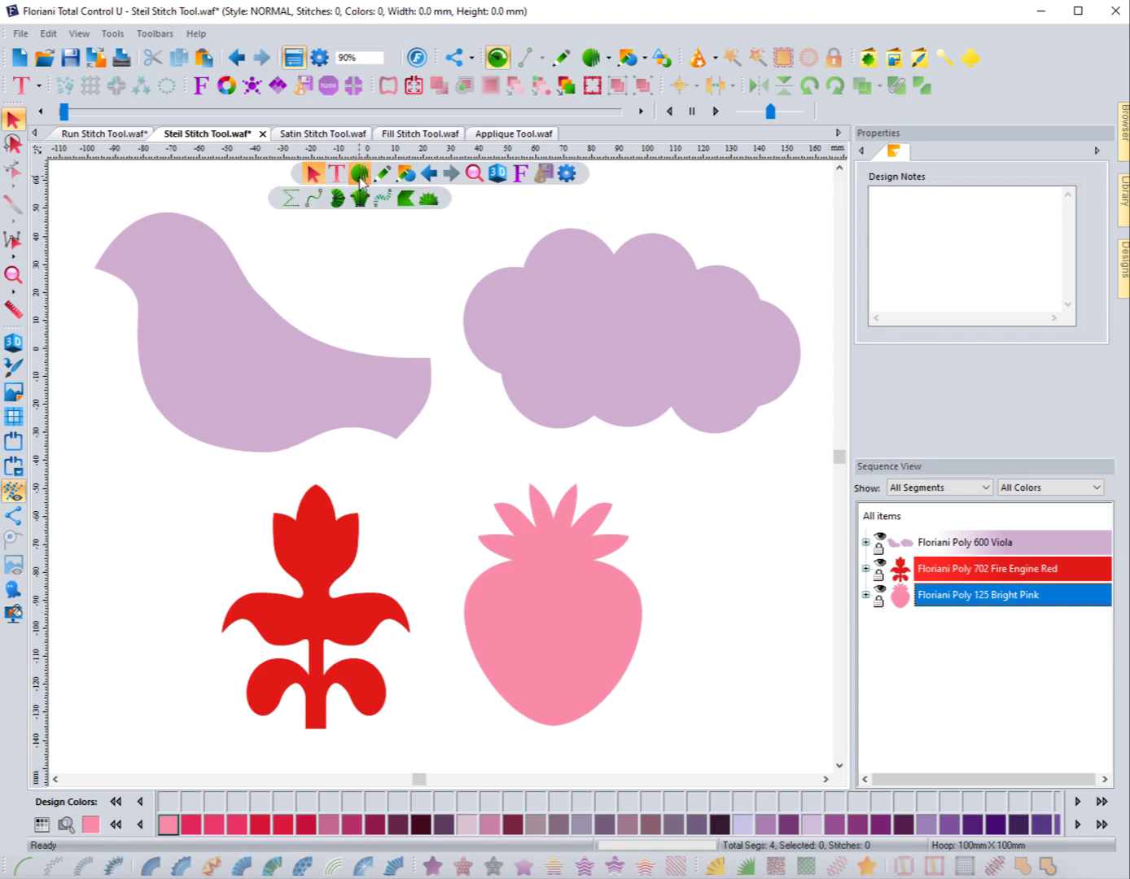
pyautogui.click(382, 203)
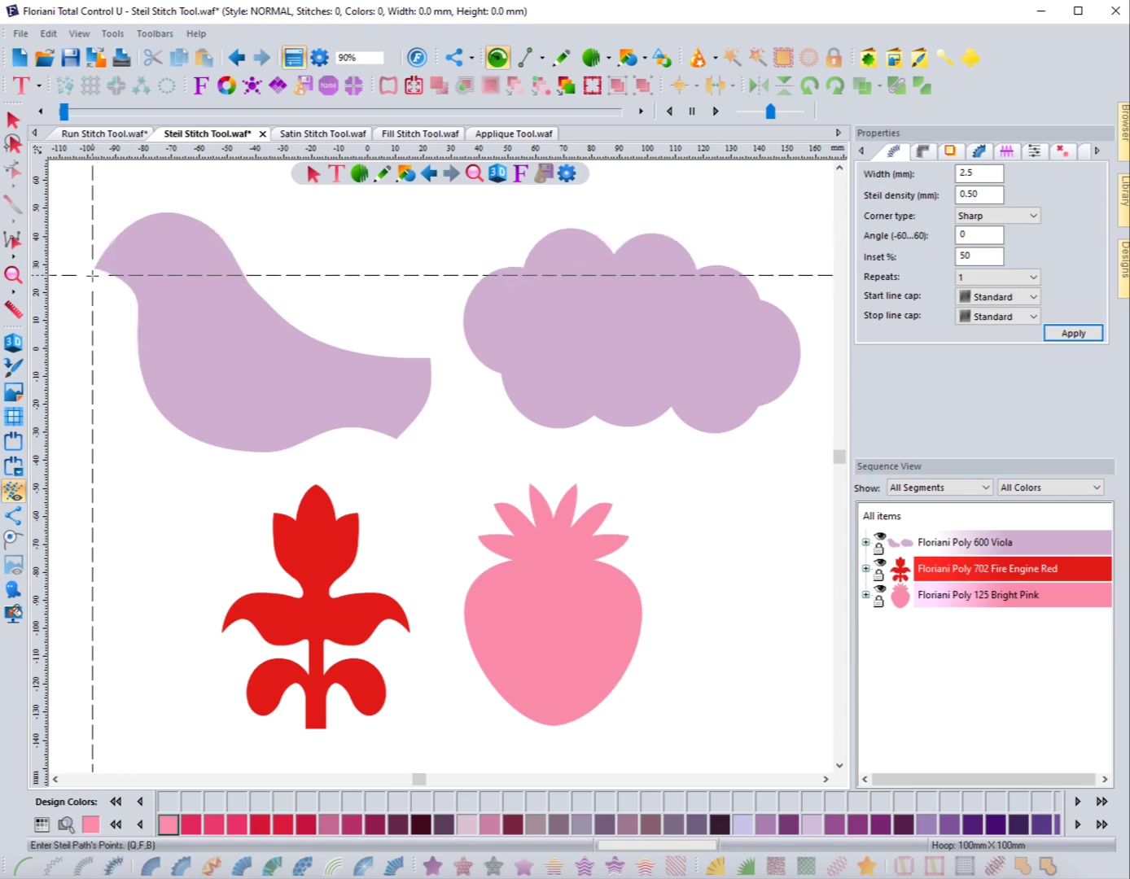
# Trace steil points from the bird's beak over its head and along its back
pyautogui.click(95, 266)
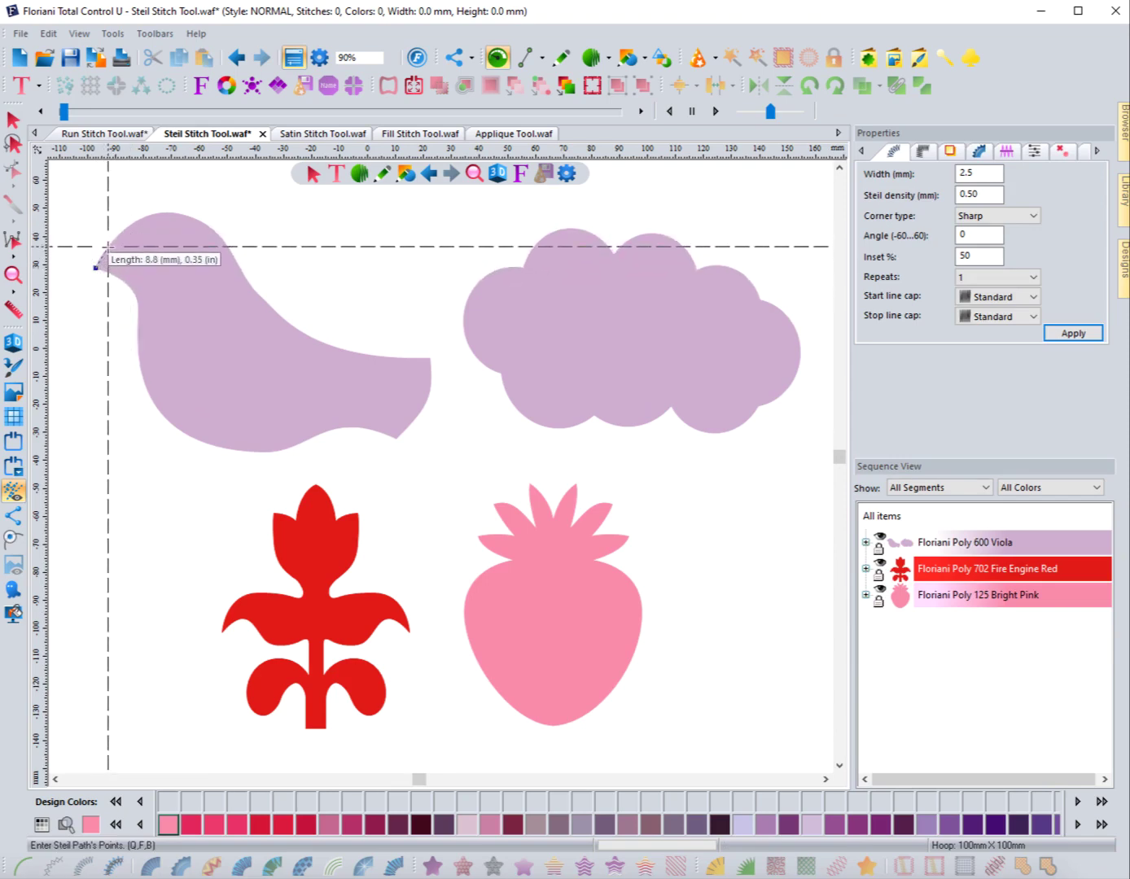
pyautogui.click(108, 246)
pyautogui.click(139, 218)
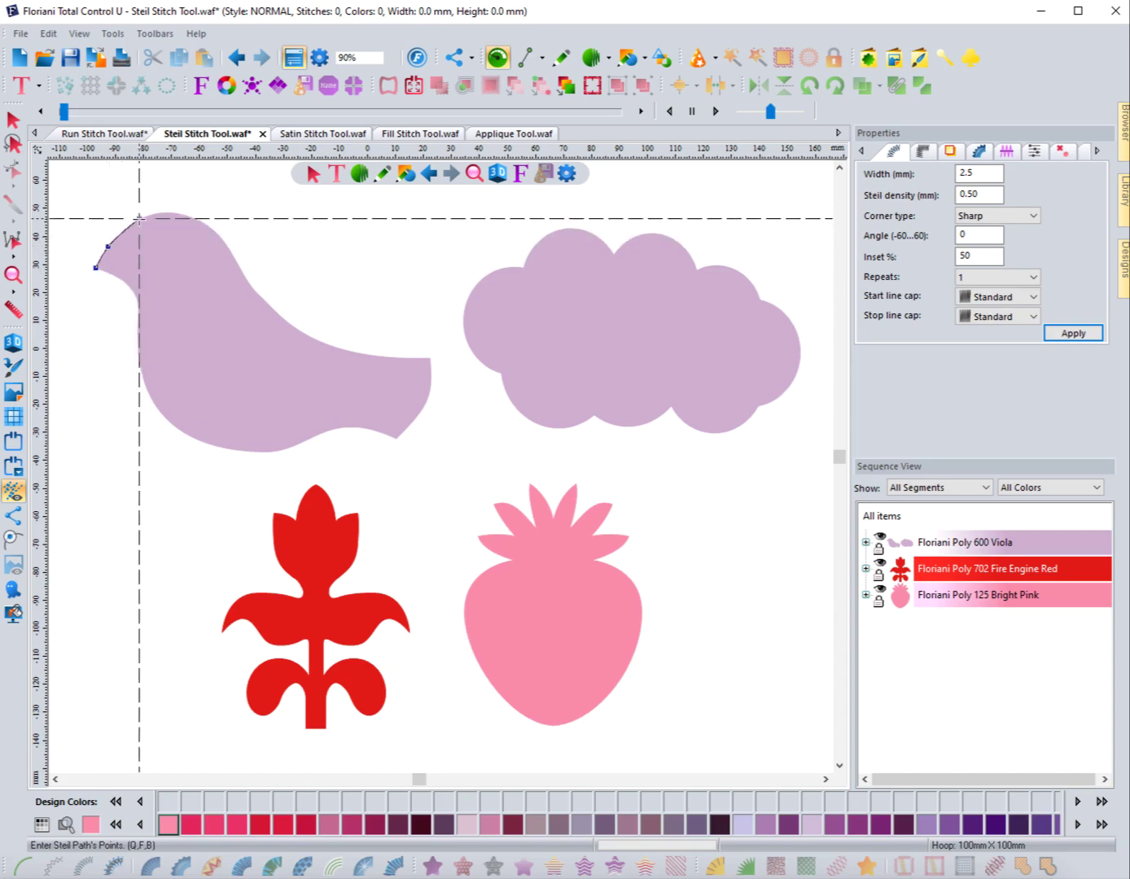
pyautogui.click(183, 215)
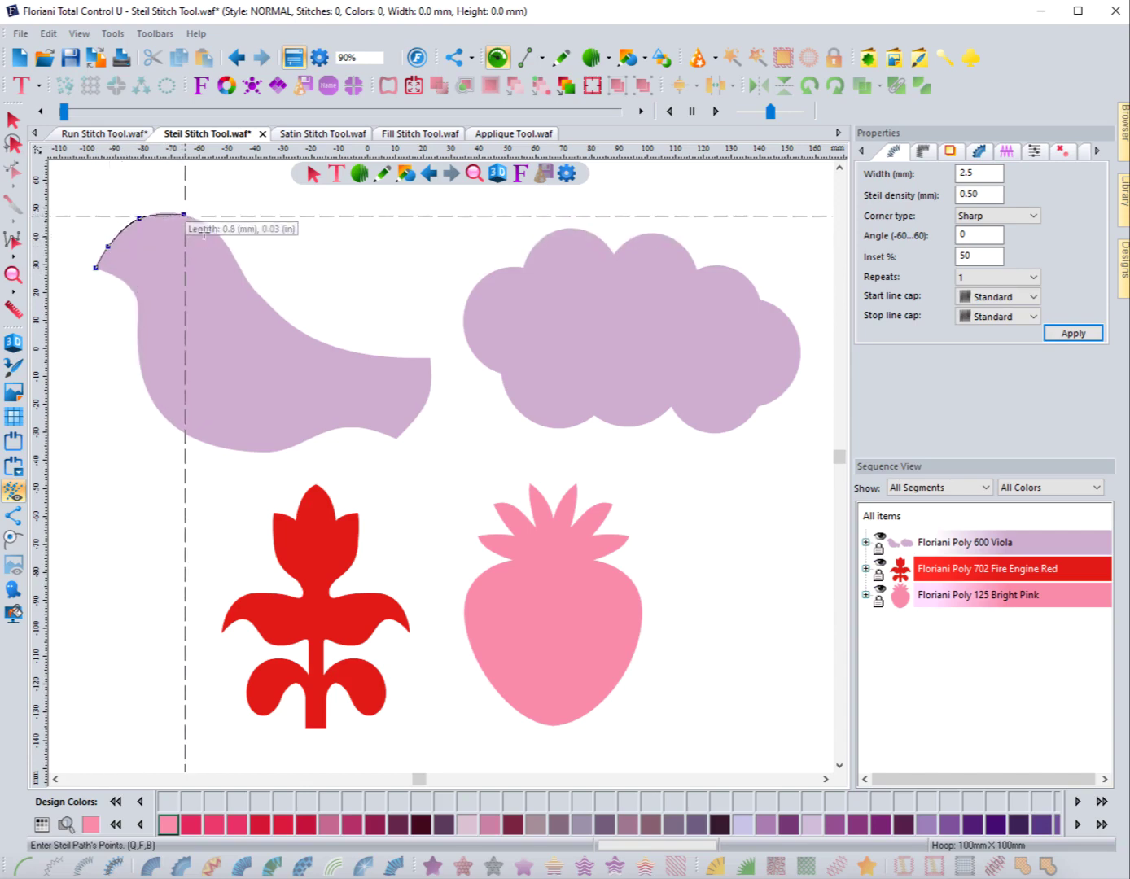
pyautogui.click(222, 236)
pyautogui.click(239, 270)
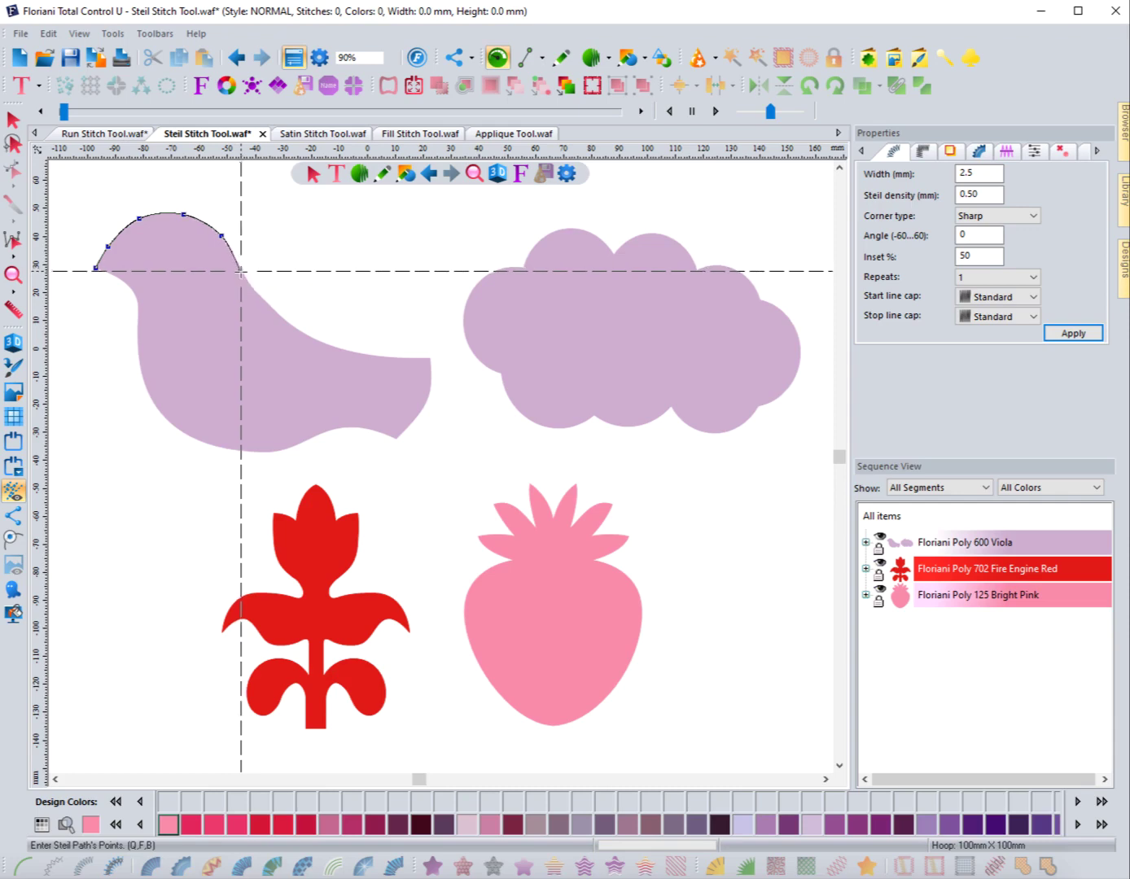
pyautogui.click(268, 306)
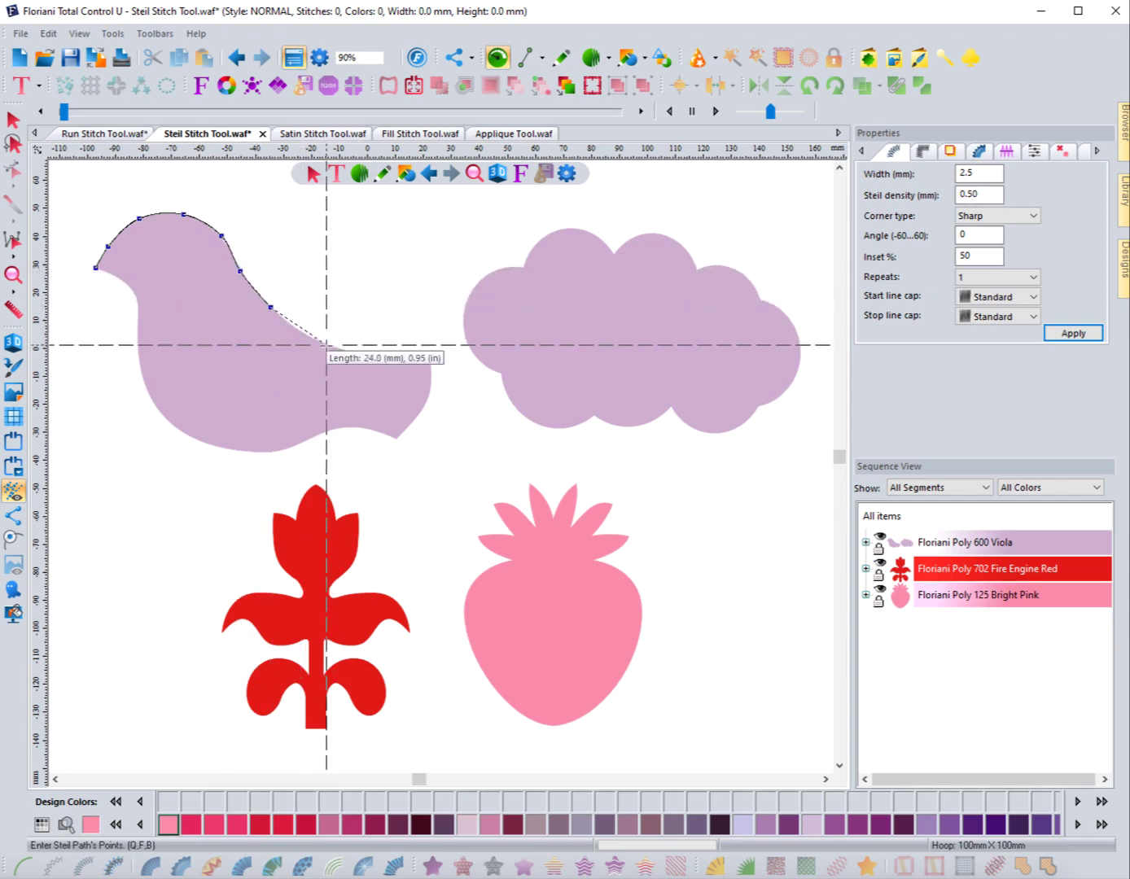
pyautogui.click(325, 345)
pyautogui.click(374, 357)
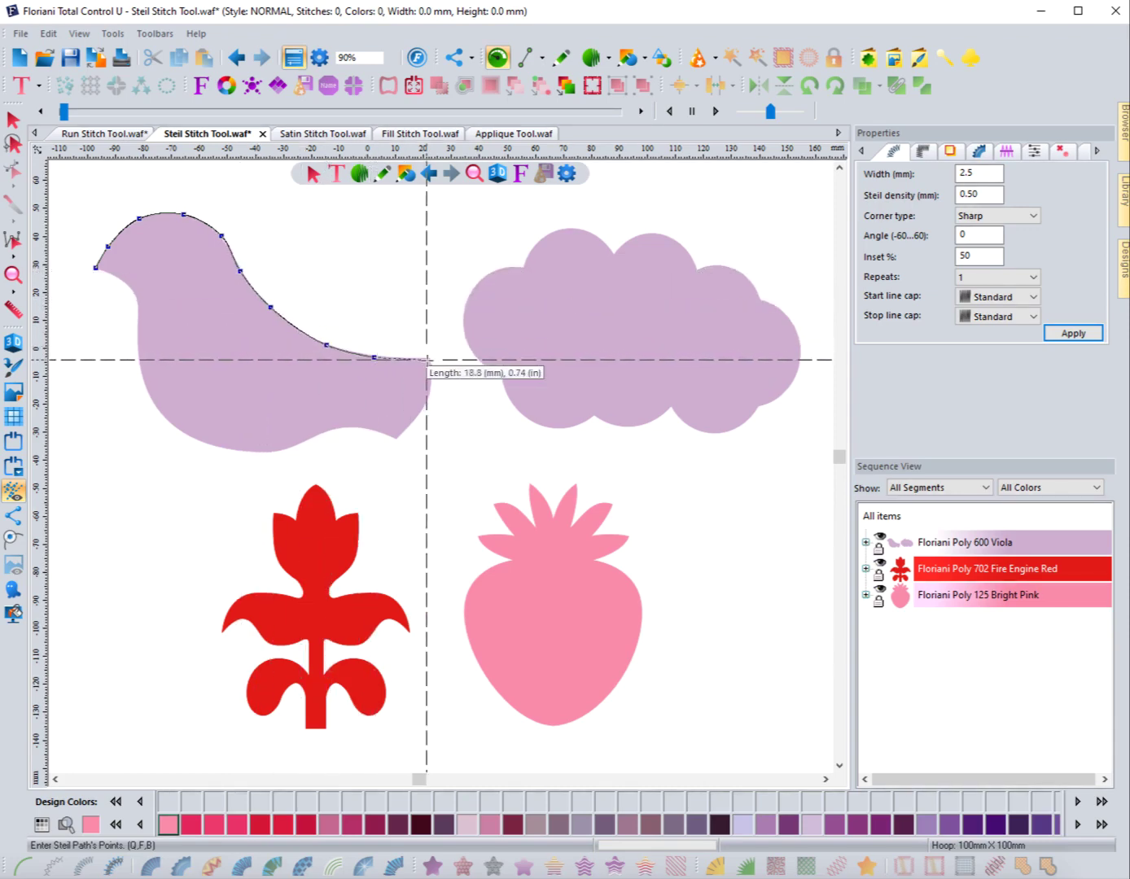
# Continue the steil points around the tail corner and along the bird's bottom edge
pyautogui.click(430, 358)
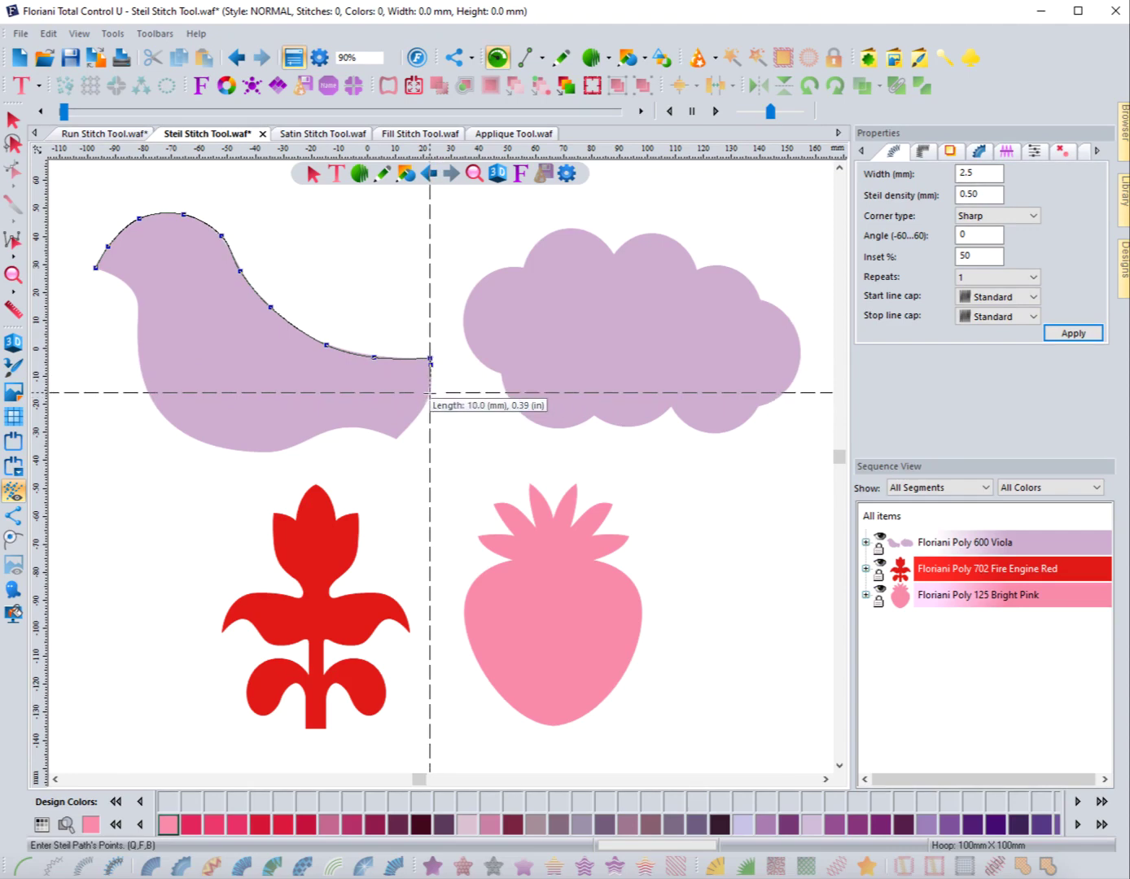
pyautogui.click(430, 392)
pyautogui.click(416, 416)
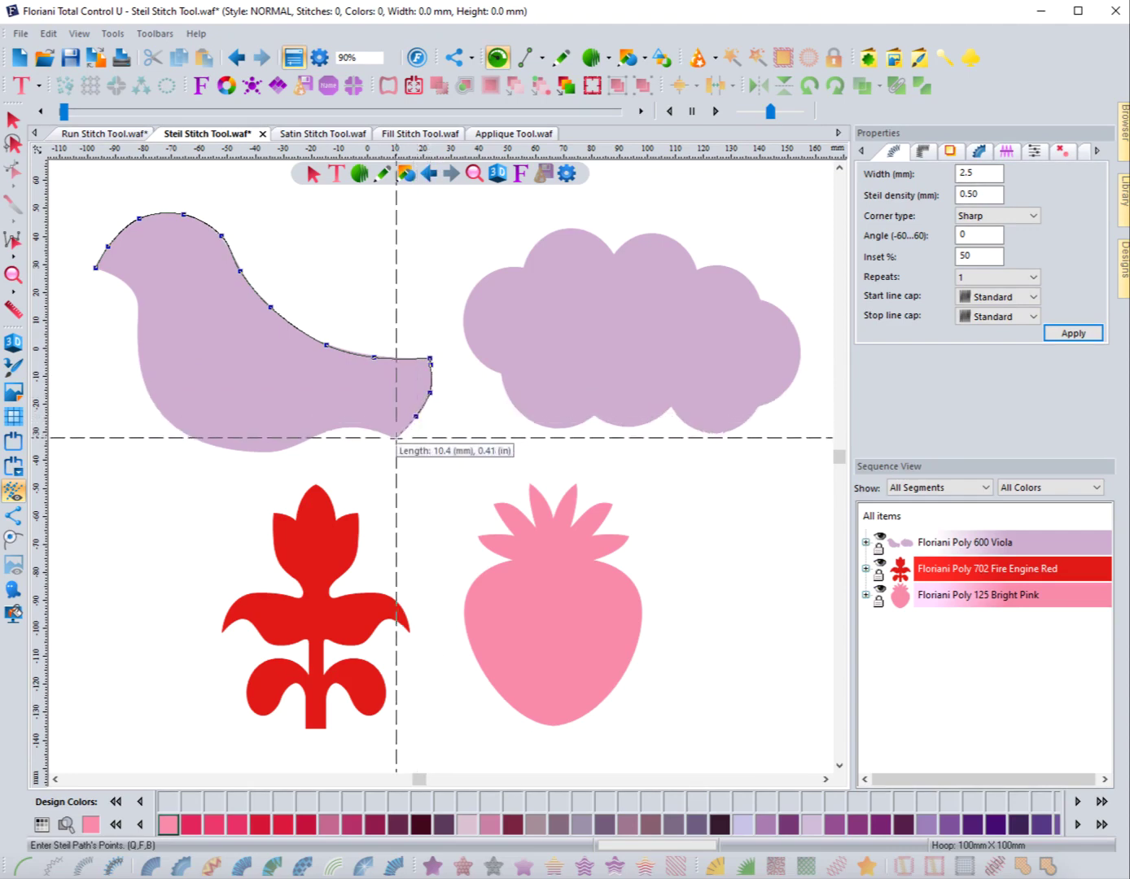
pyautogui.click(396, 438)
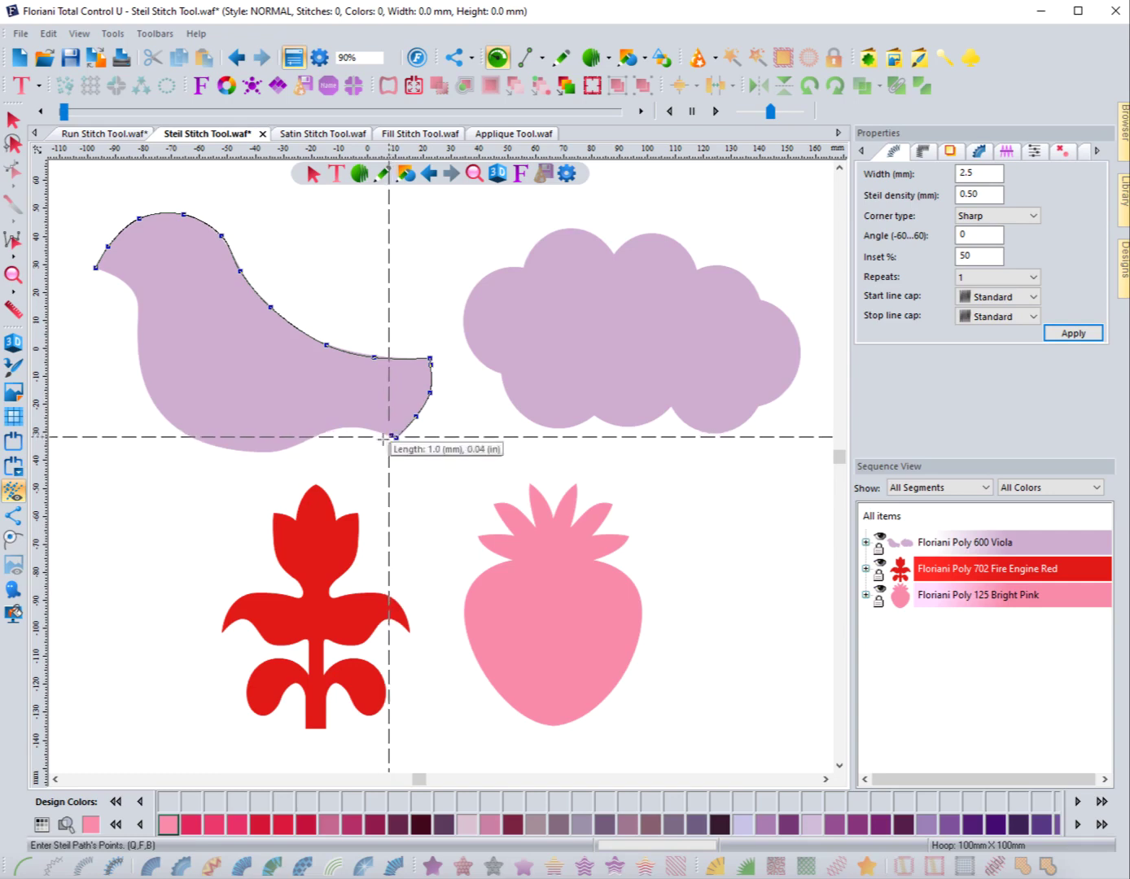
pyautogui.click(371, 427)
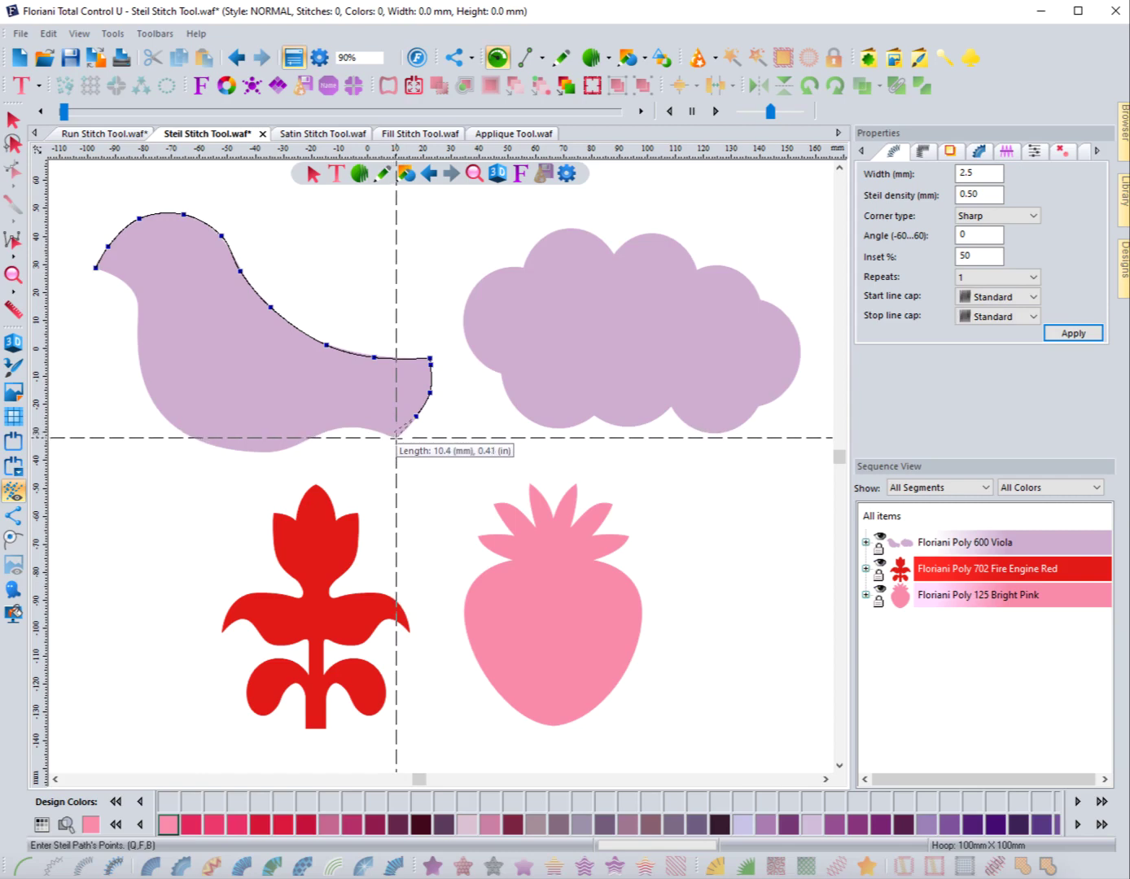
pyautogui.click(397, 437)
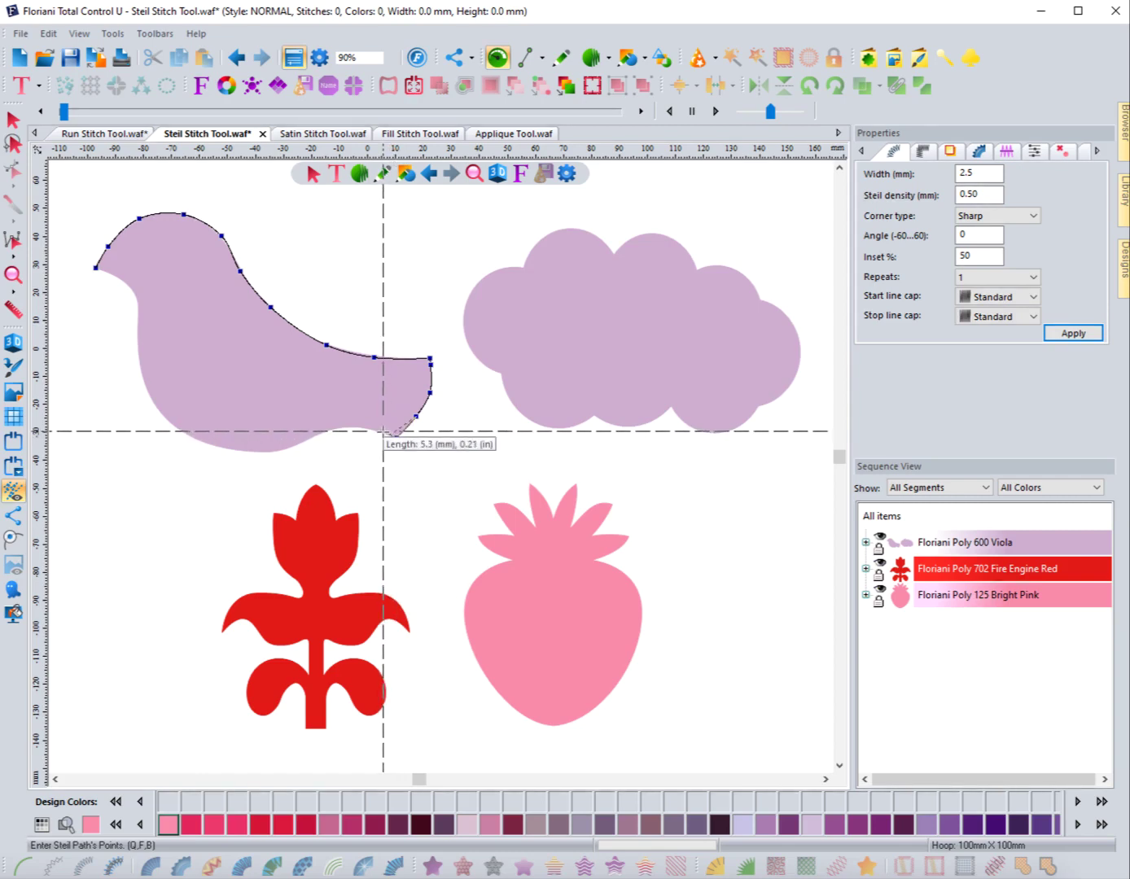
pyautogui.click(381, 431)
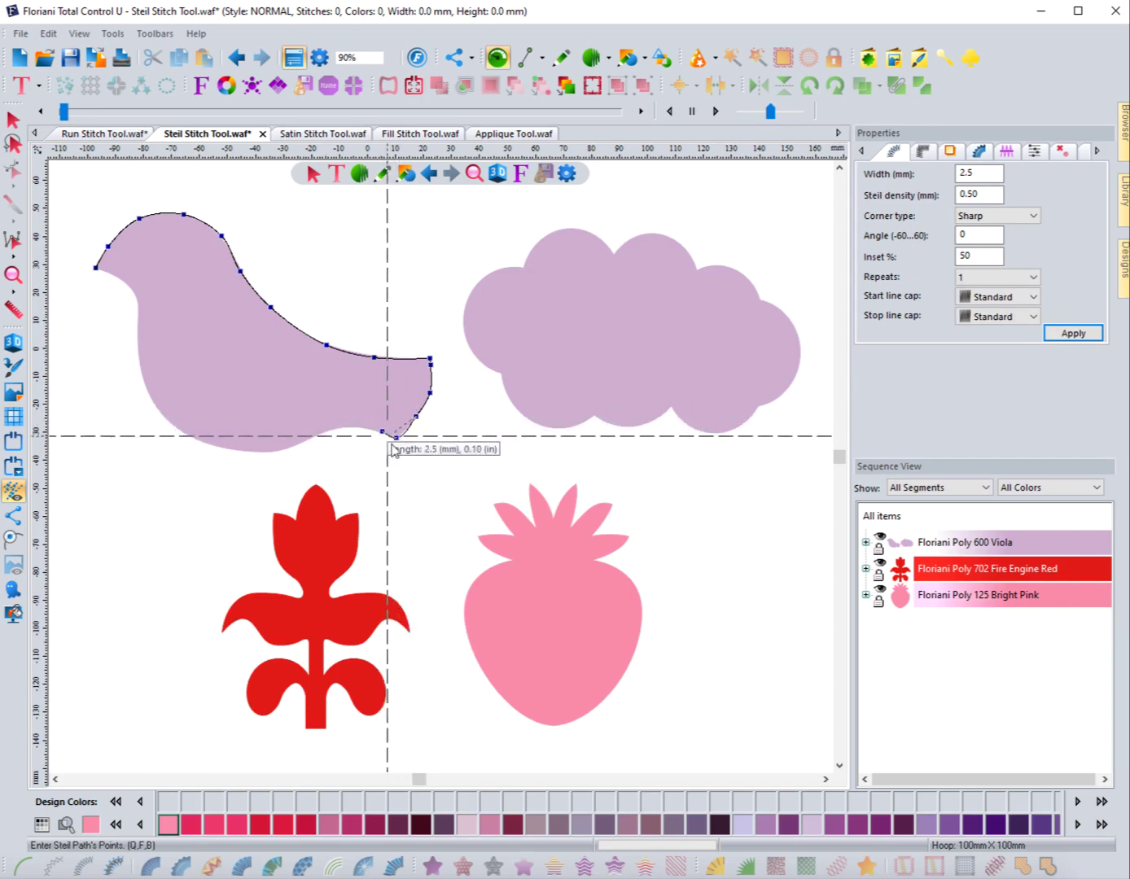
pyautogui.scroll(2, 390, 433)
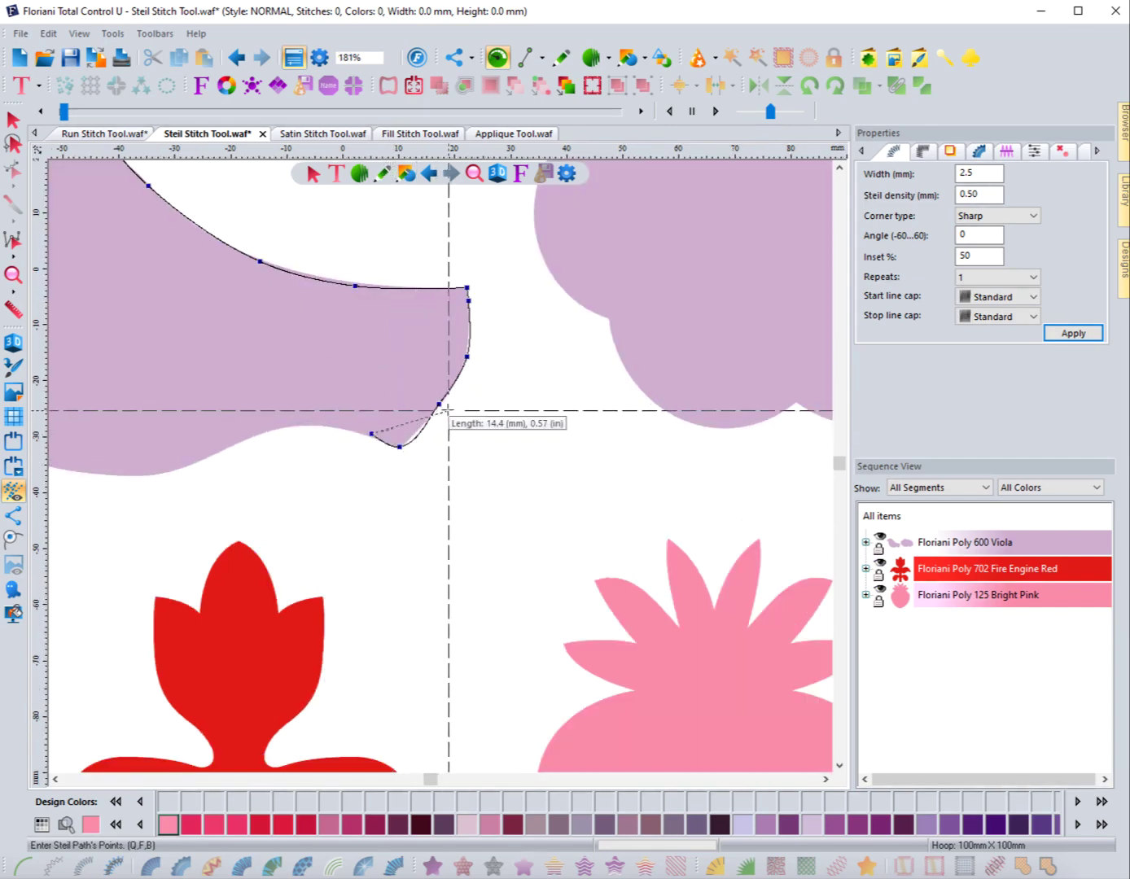
# Remove the misplaced point and extend the steil path along the bird's lower edge
pyautogui.press('BackSpace')
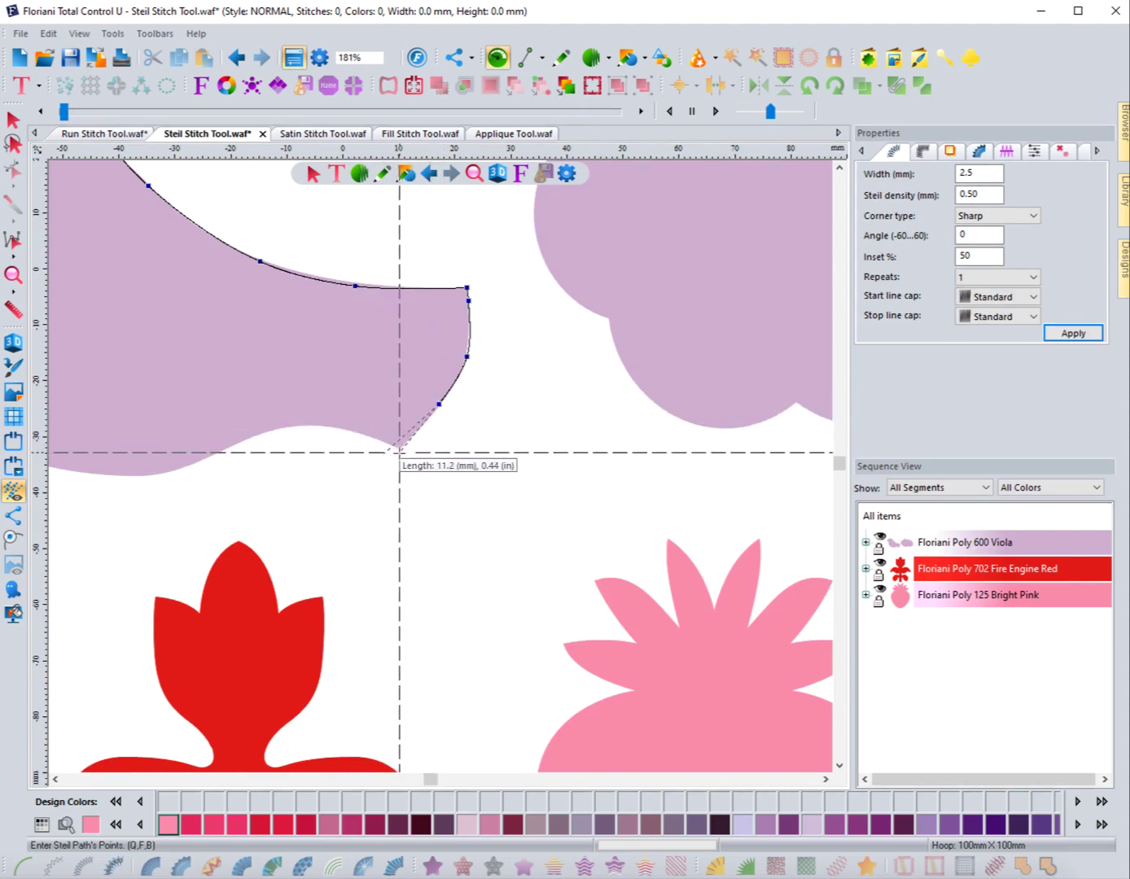
pyautogui.click(397, 451)
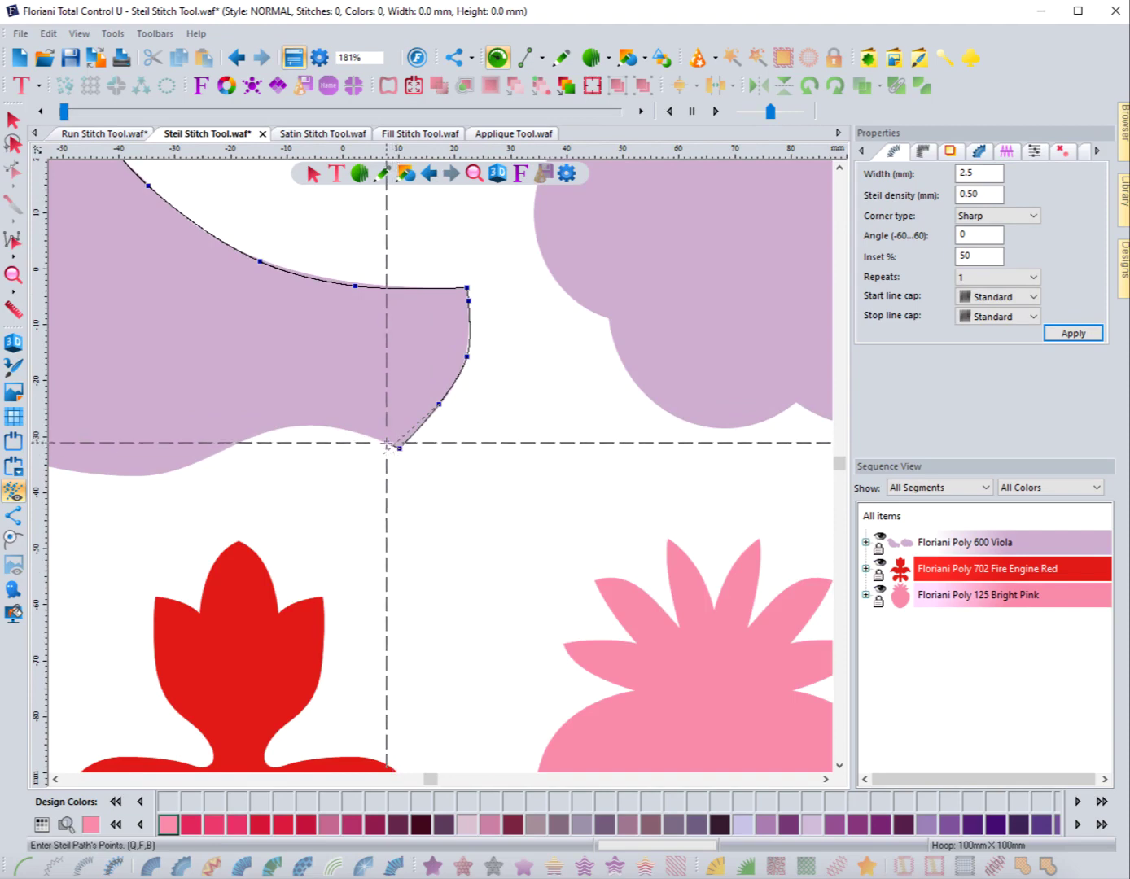
pyautogui.click(386, 444)
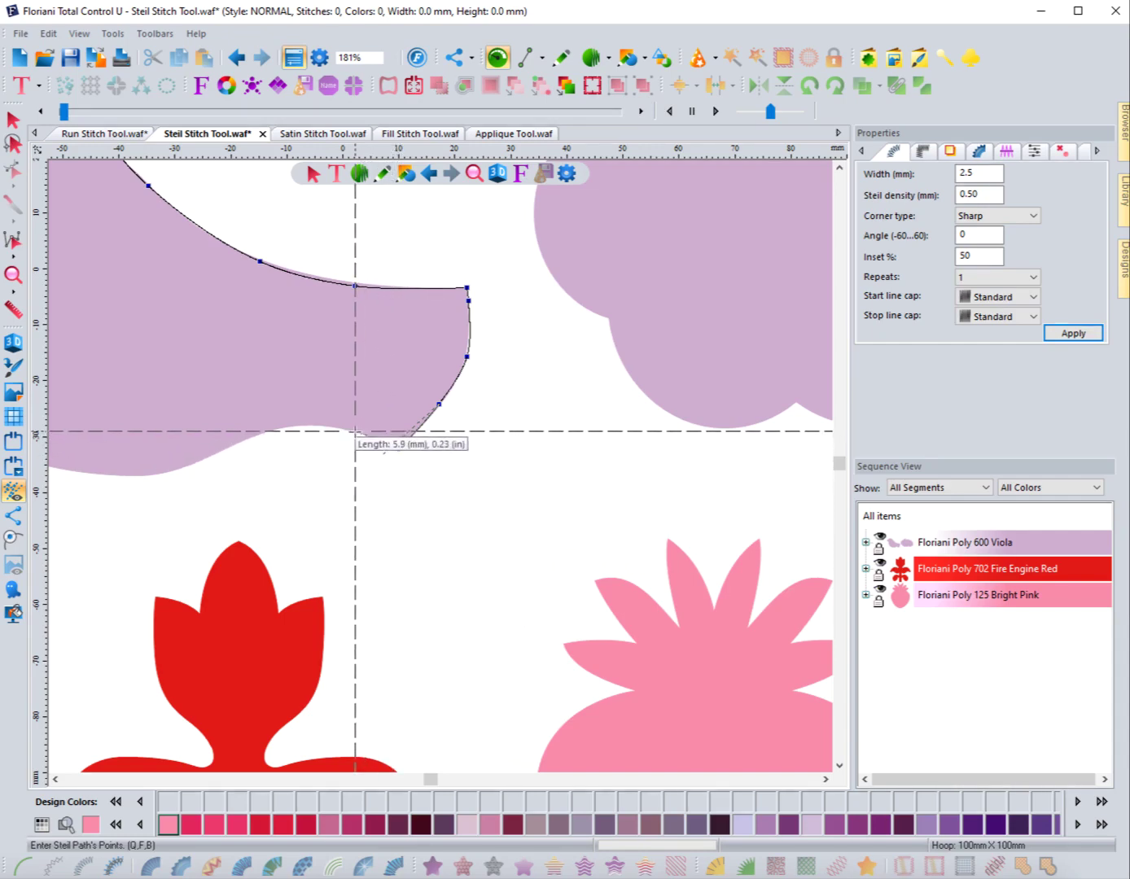
pyautogui.click(302, 424)
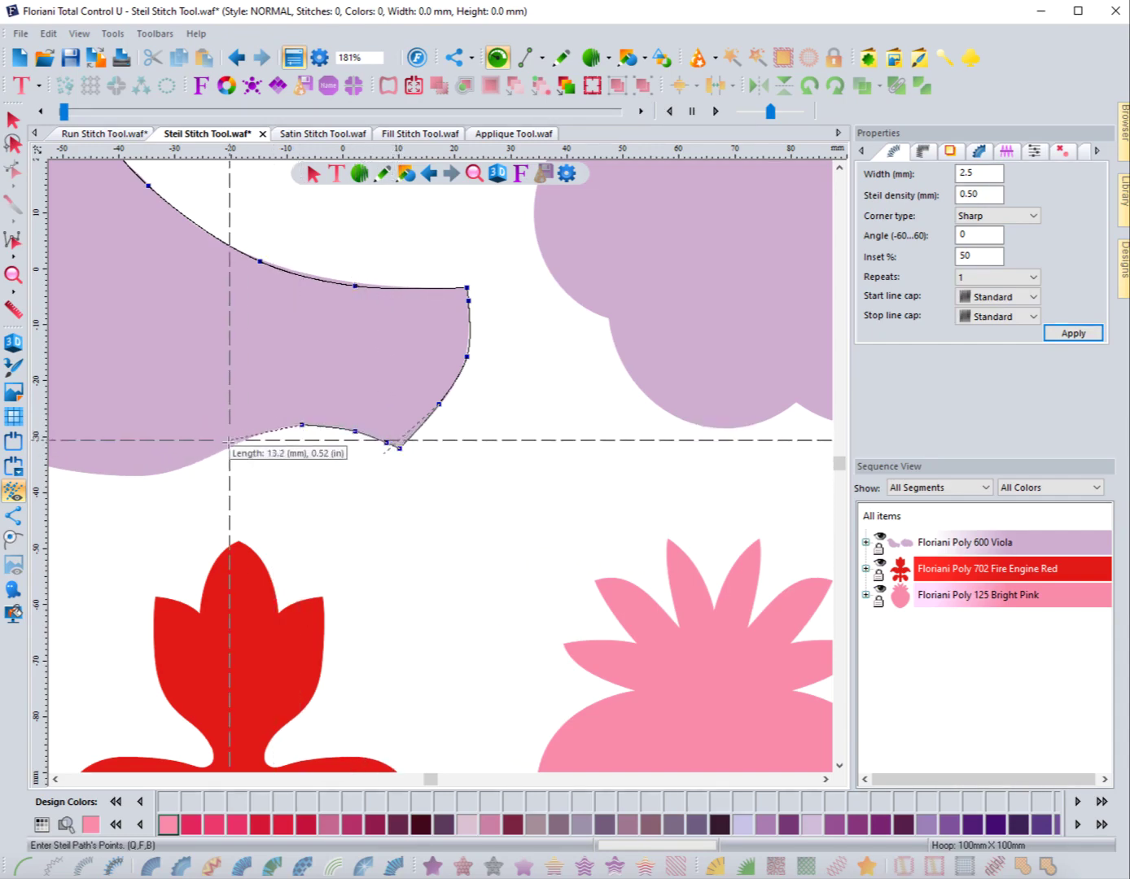
pyautogui.click(226, 448)
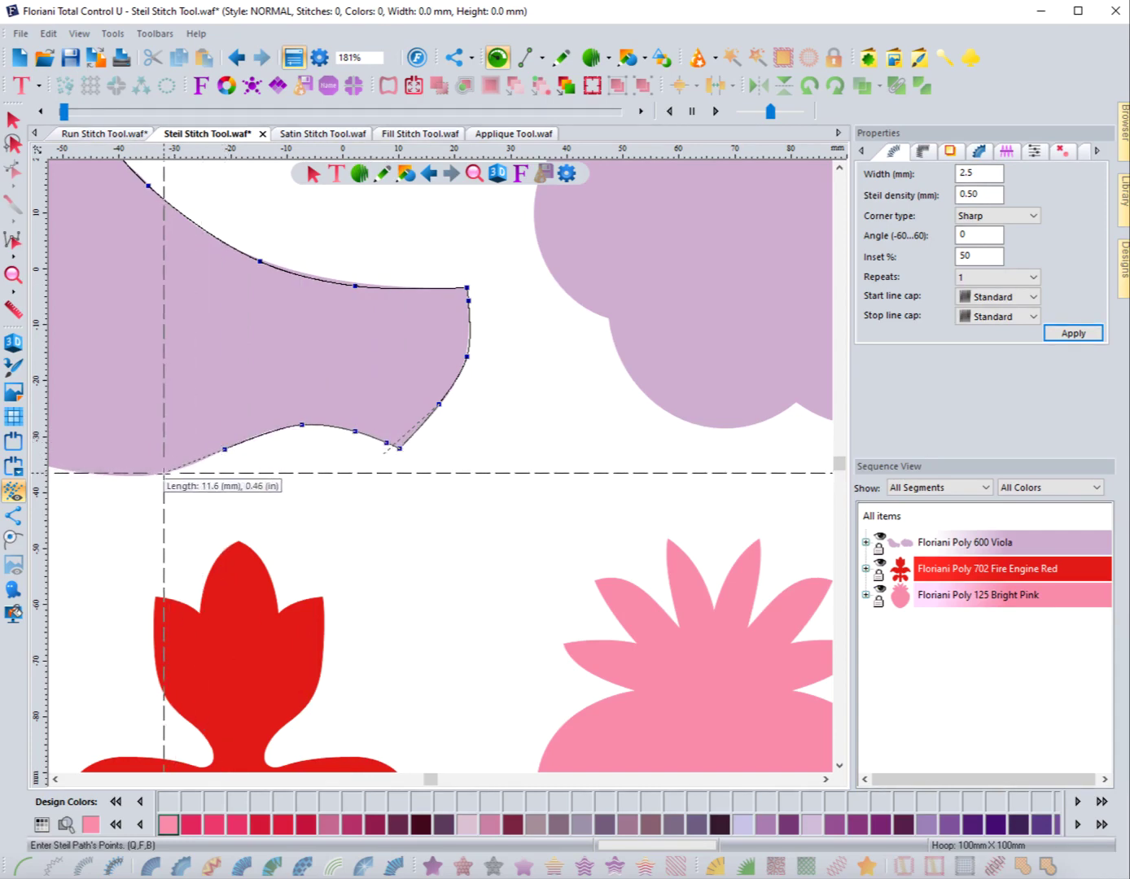
pyautogui.click(163, 472)
pyautogui.hscroll(-3, 175, 472)
pyautogui.scroll(3, 175, 471)
pyautogui.hscroll(-3, 175, 471)
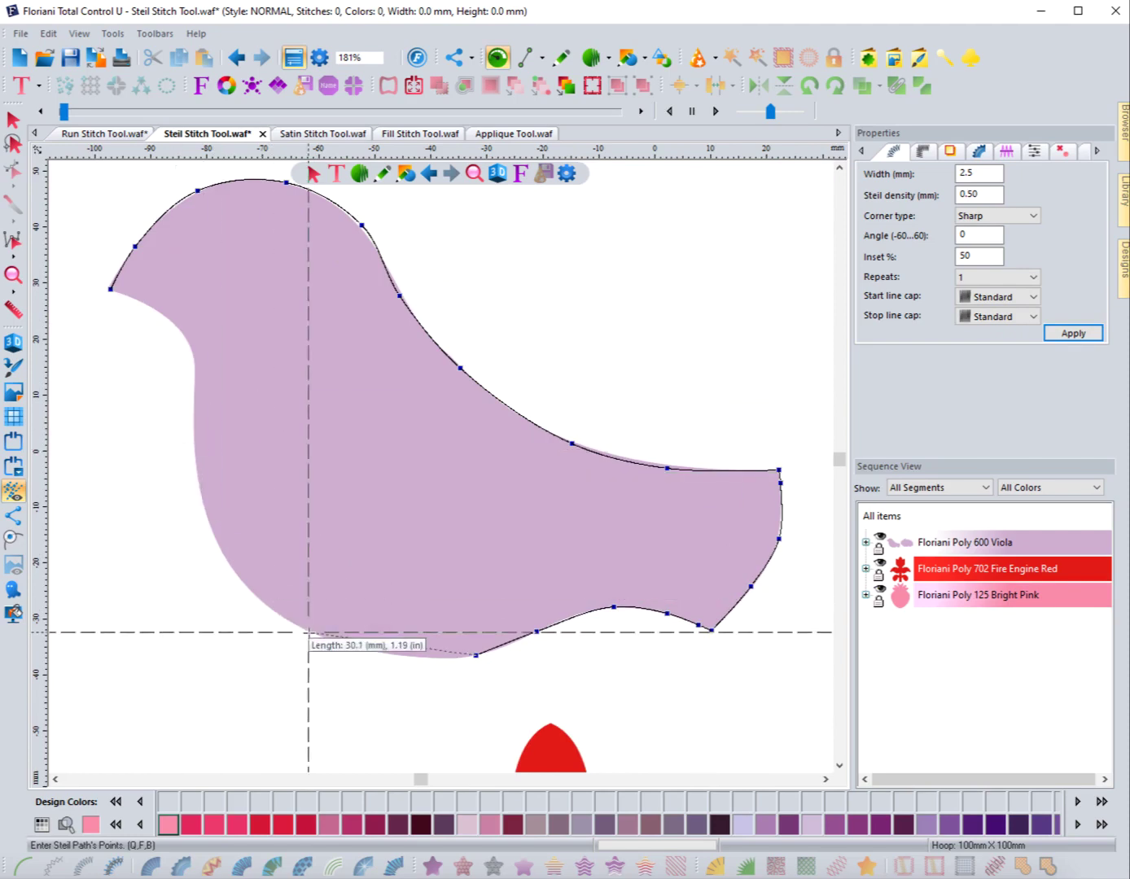
# Trace the underside and left side back to the beak, finish the border, and preview it in 3D
pyautogui.click(412, 657)
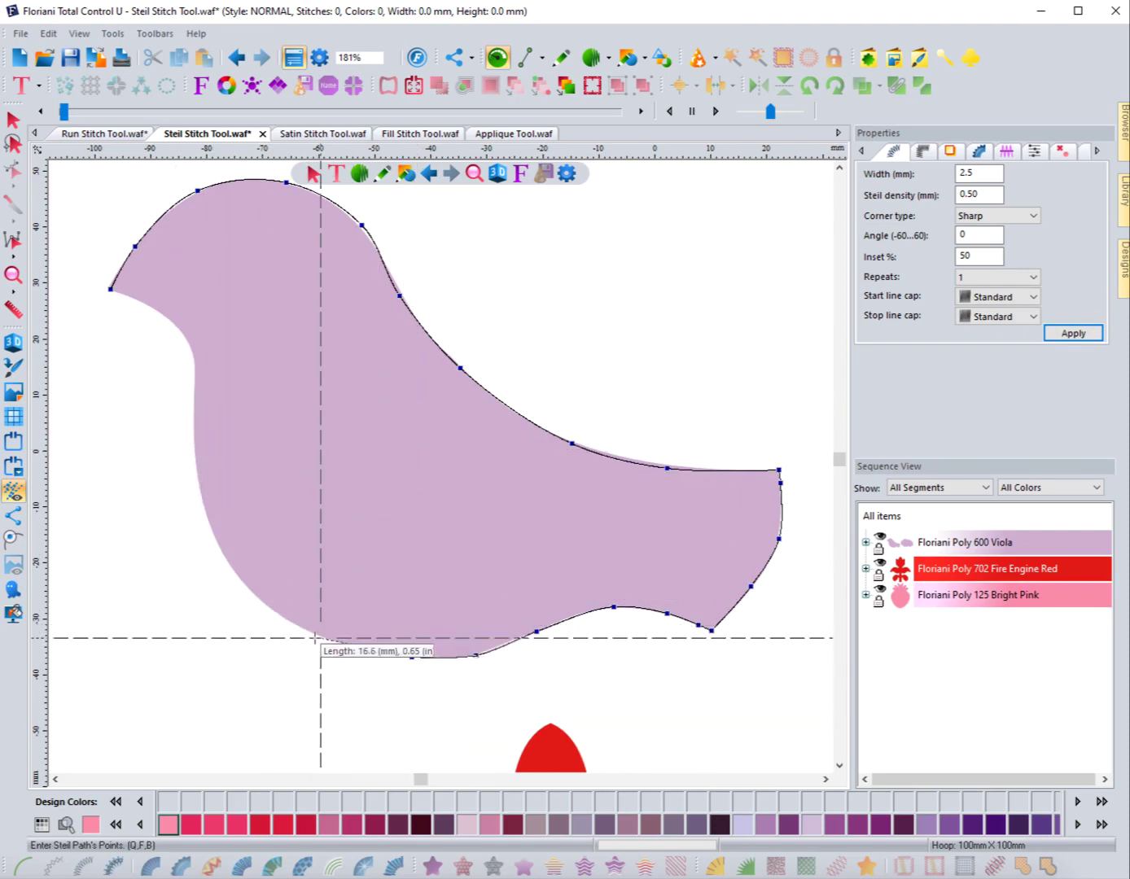
pyautogui.click(309, 632)
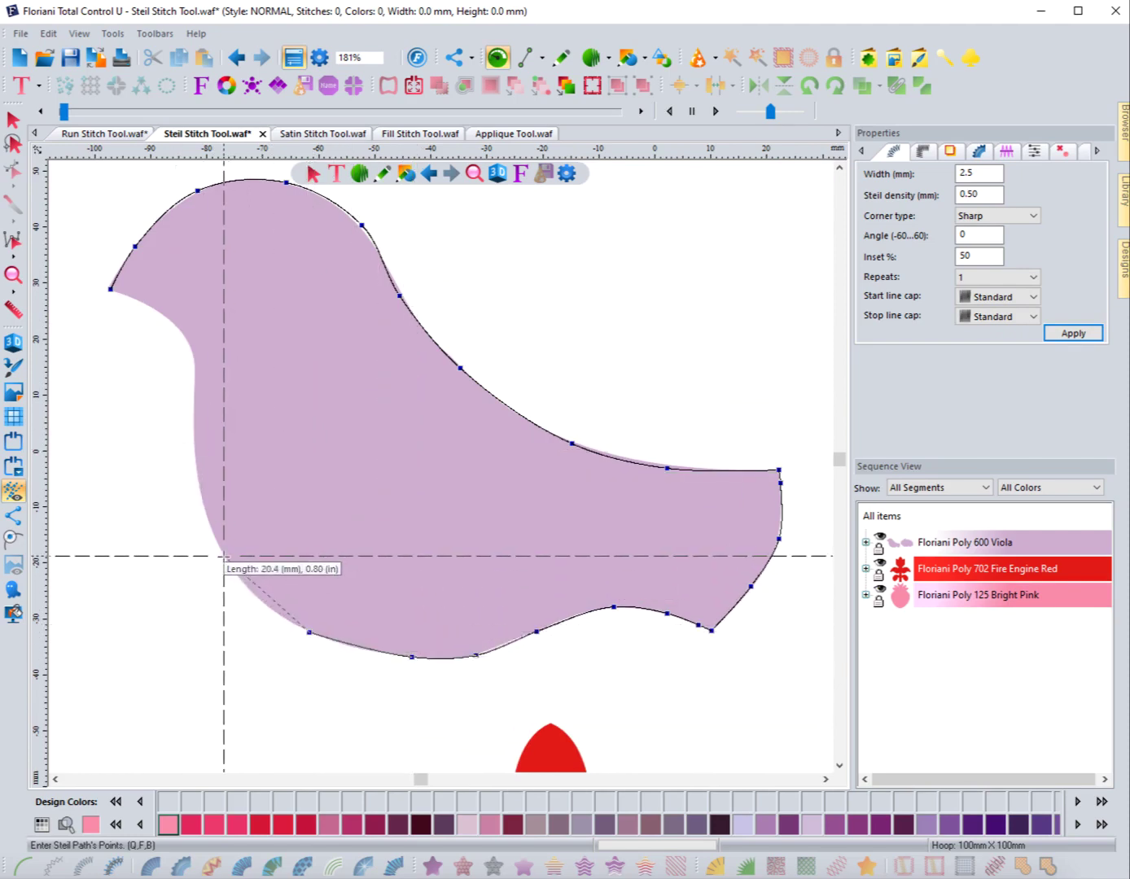
pyautogui.click(224, 556)
pyautogui.click(194, 466)
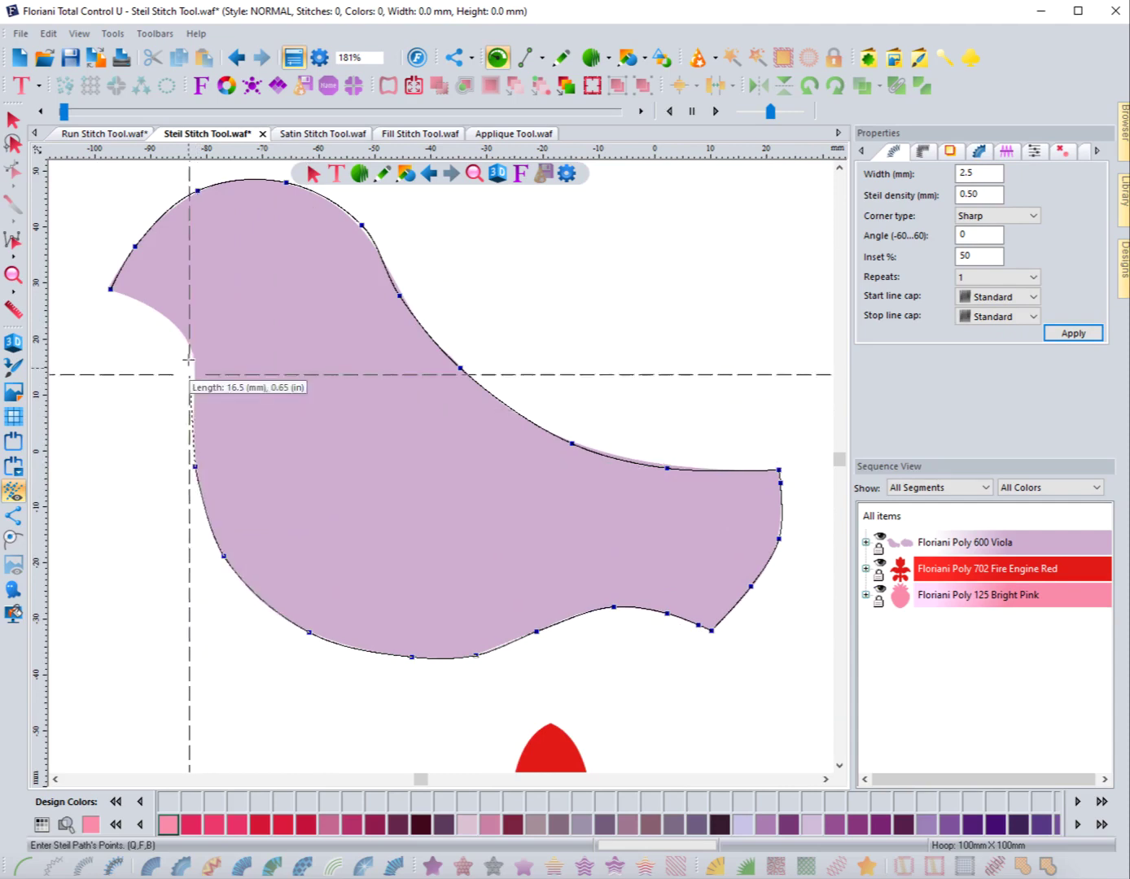
pyautogui.click(181, 328)
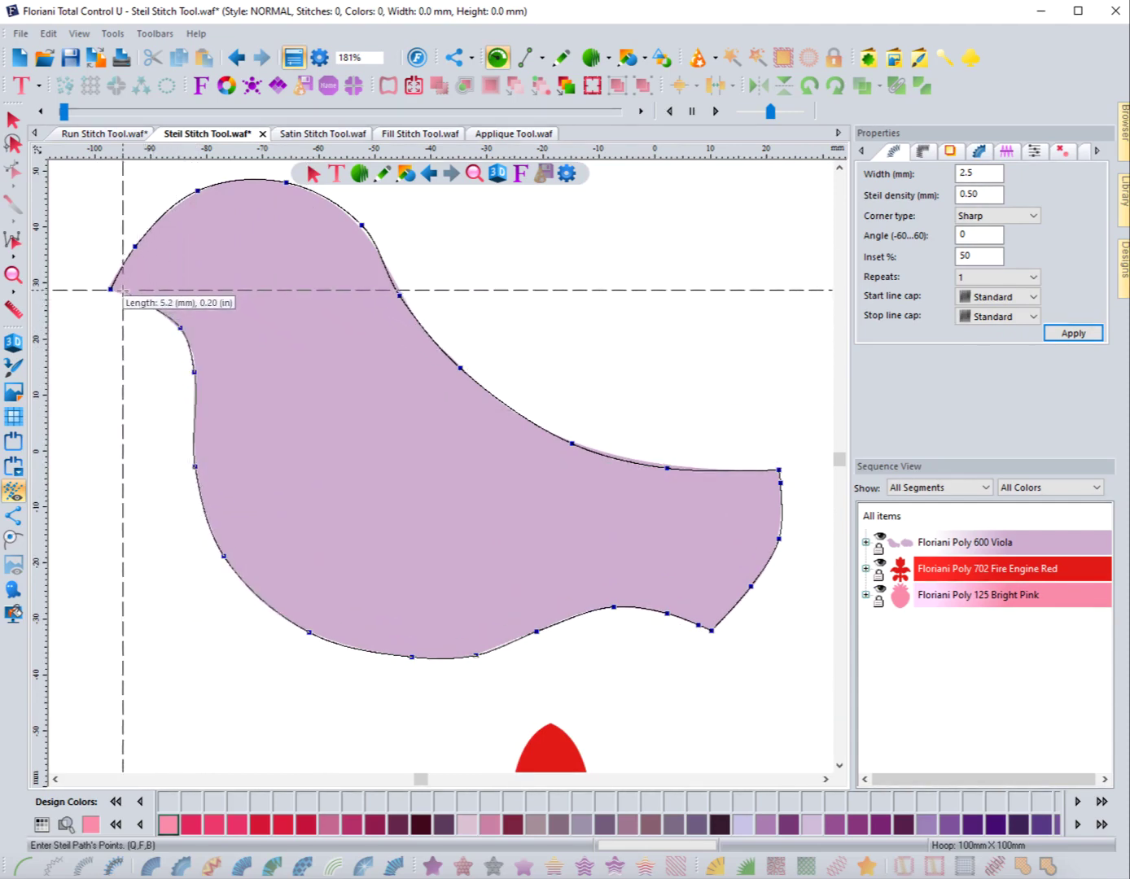
pyautogui.click(147, 304)
pyautogui.press('Return')
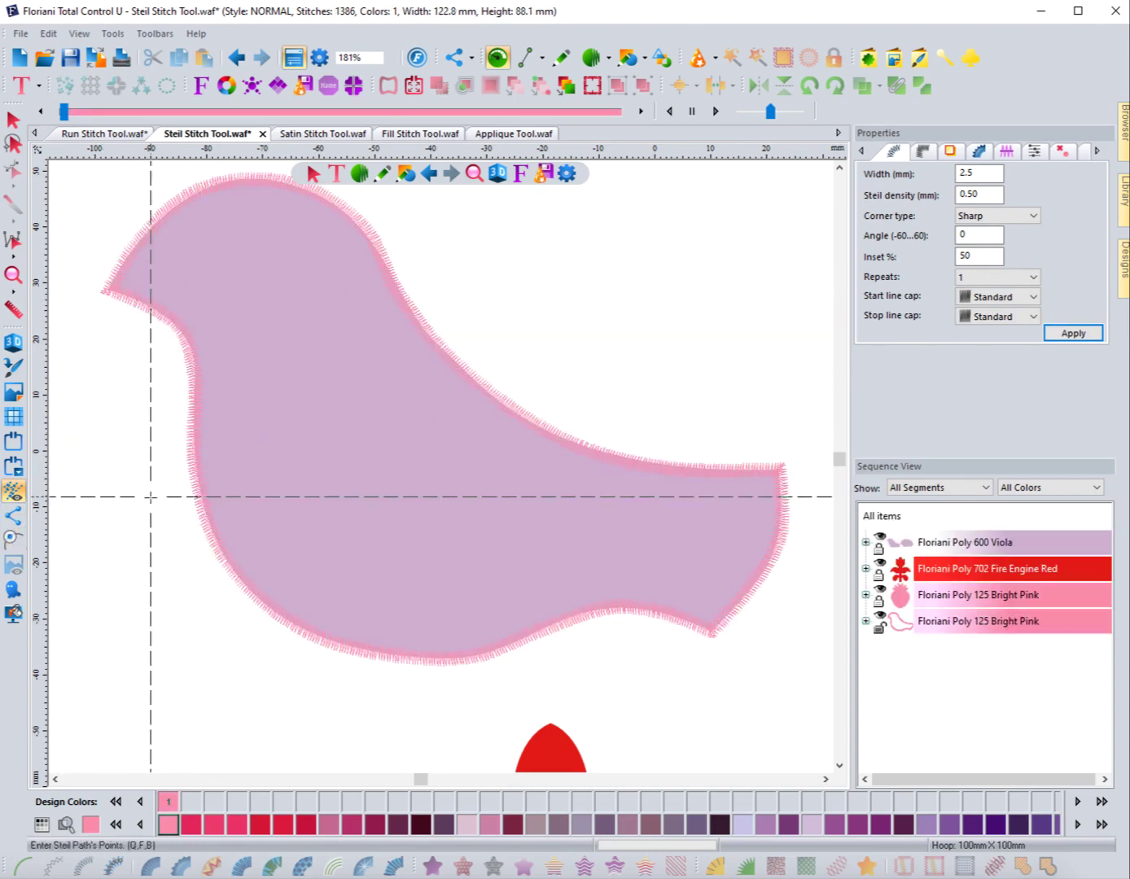
pyautogui.click(14, 342)
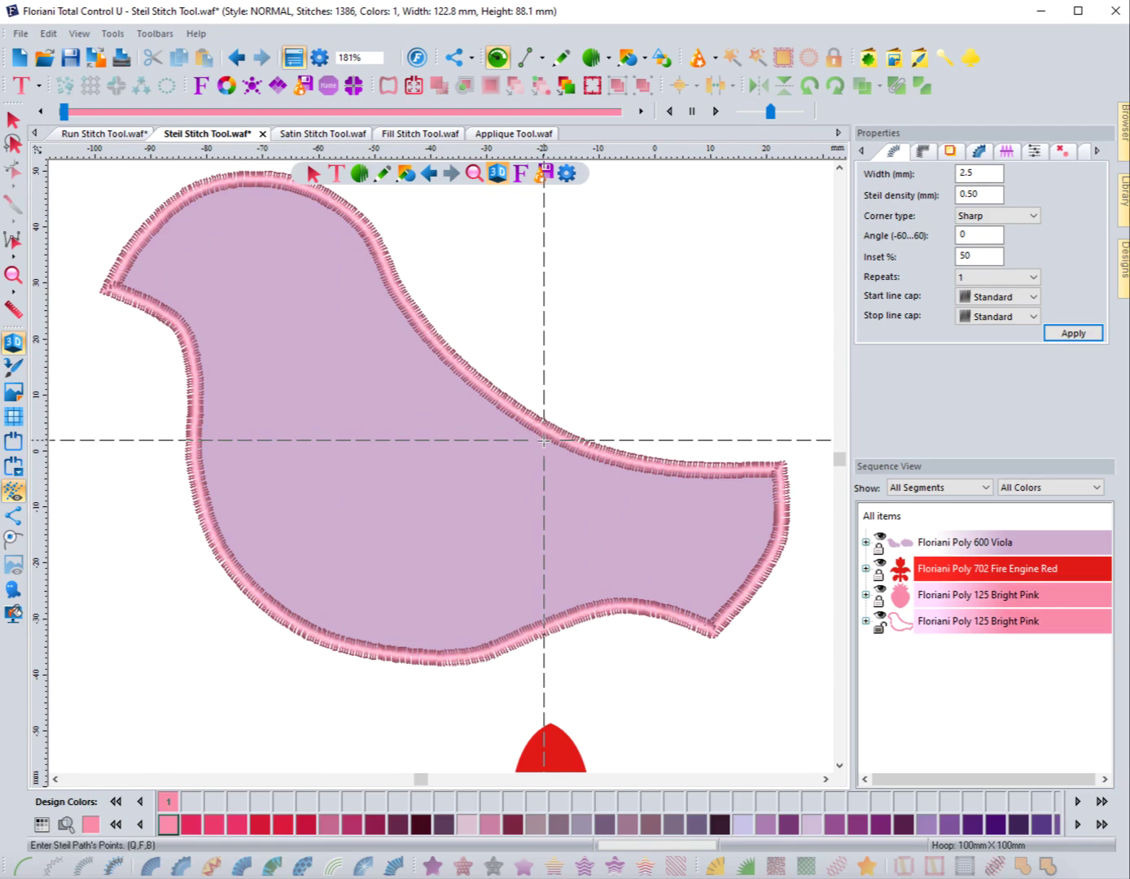
# Change the bird's steil border to 3.5 mm width and 0.40 density
pyautogui.click(22, 84)
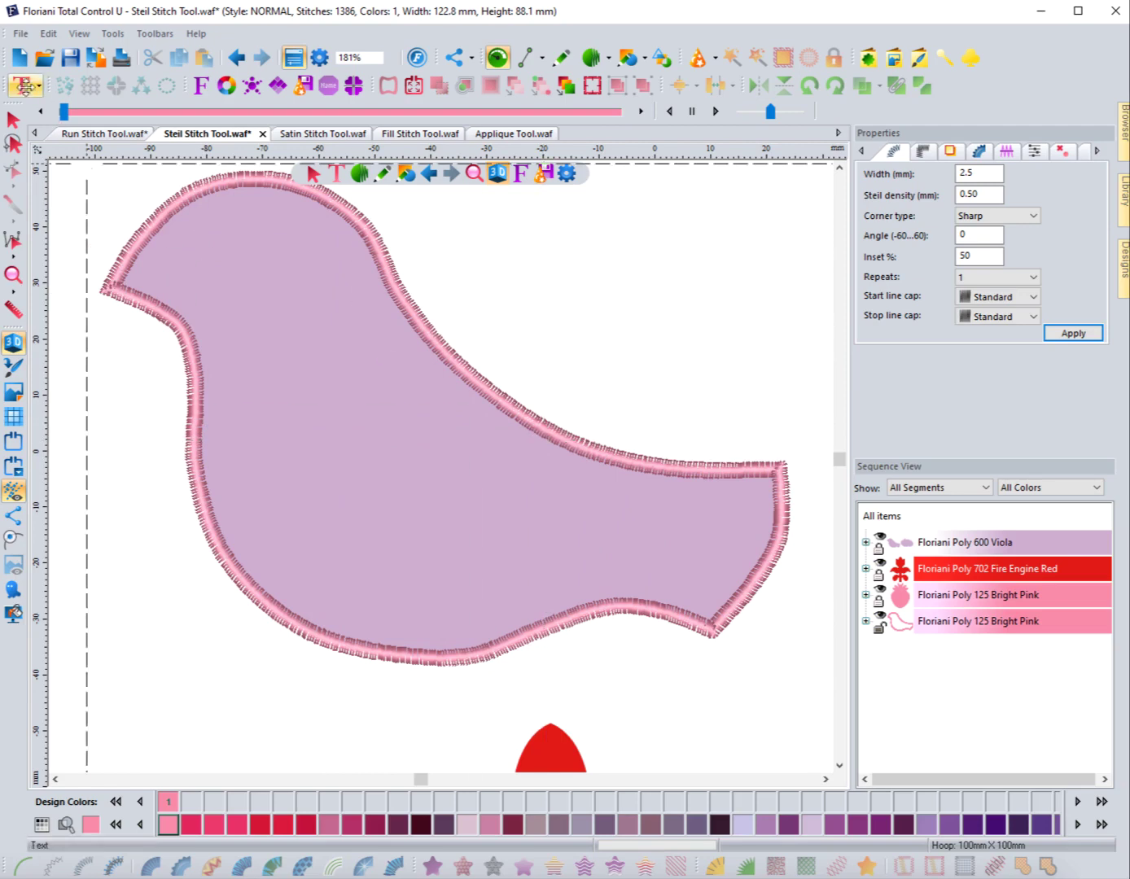
pyautogui.click(157, 215)
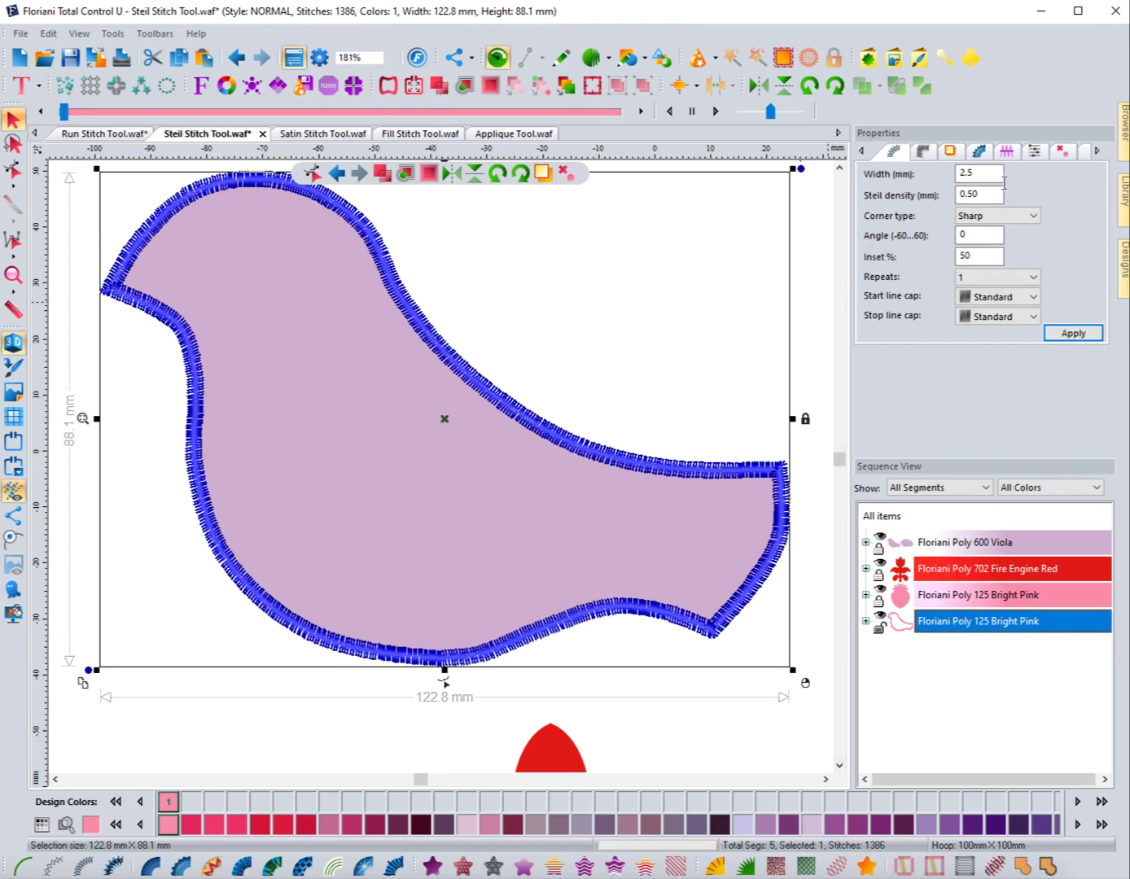
pyautogui.moveTo(976, 174); pyautogui.dragTo(936, 168)
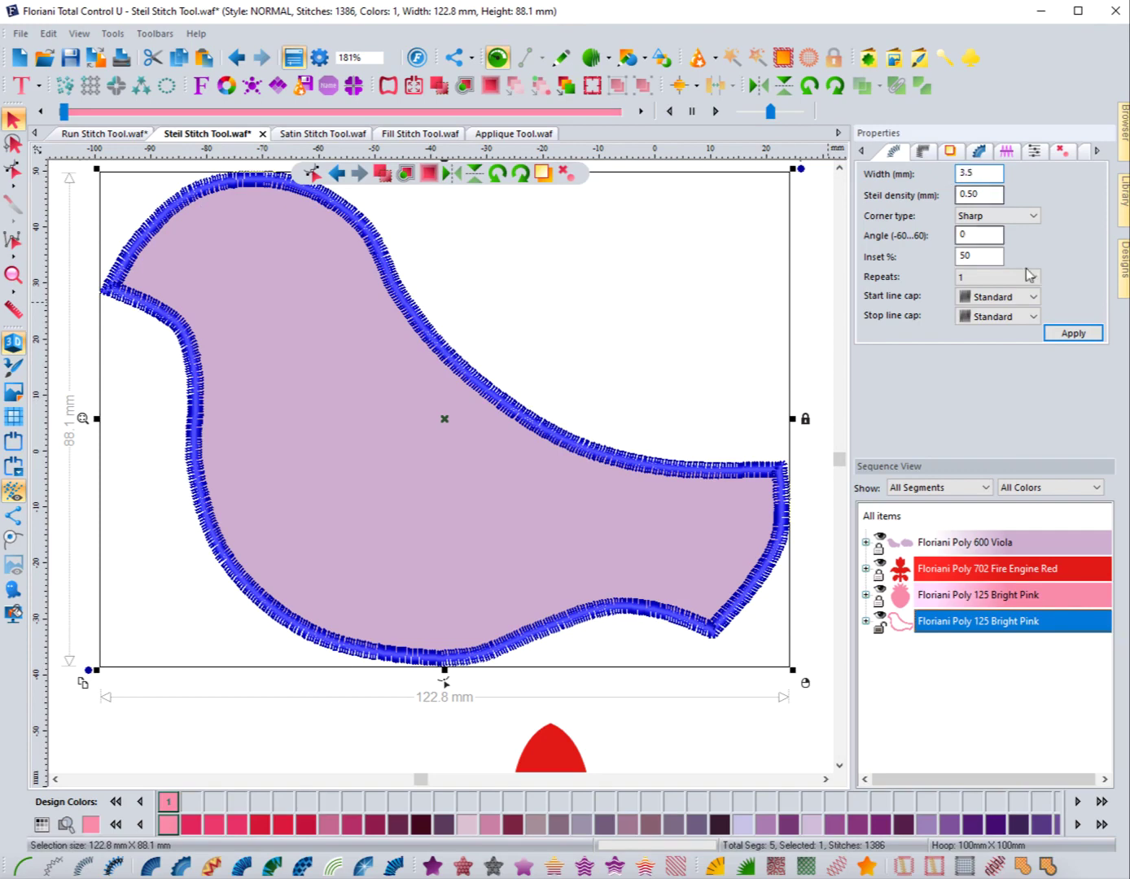
pyautogui.click(1072, 334)
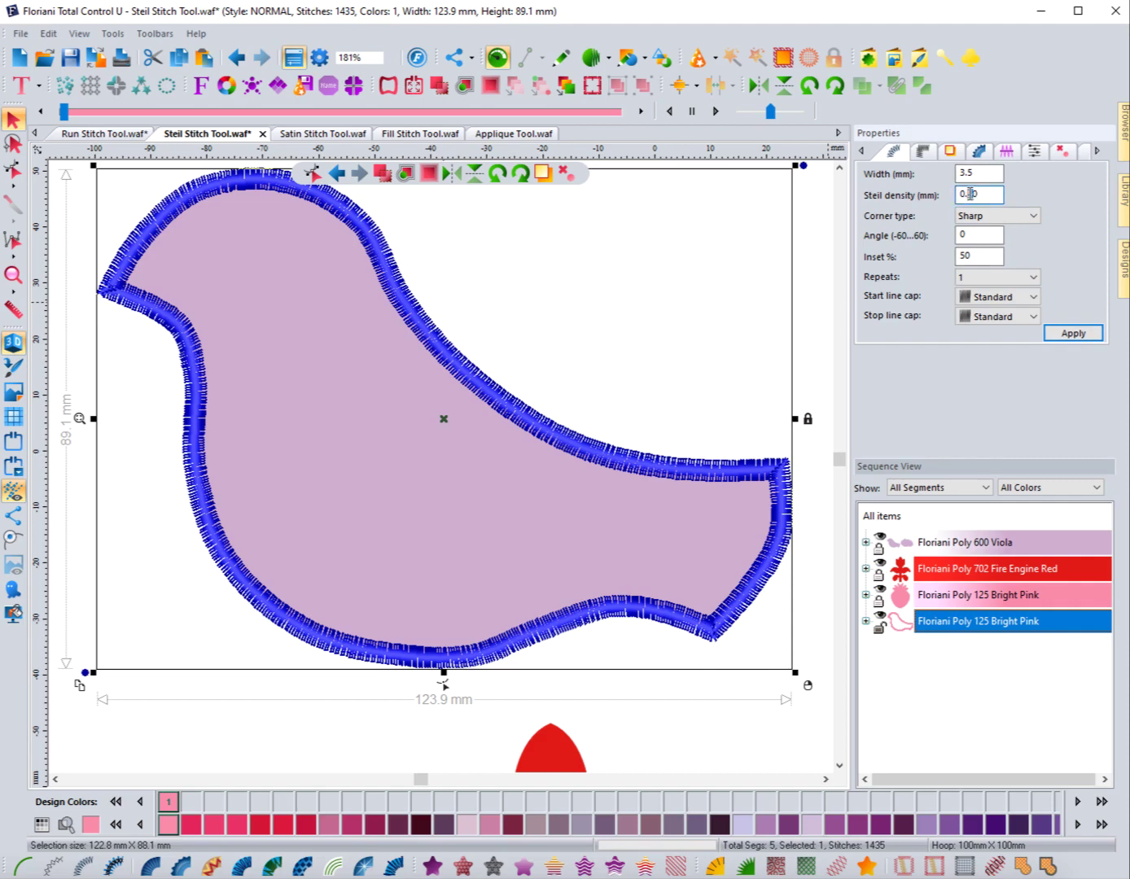
pyautogui.click(1068, 334)
pyautogui.click(632, 309)
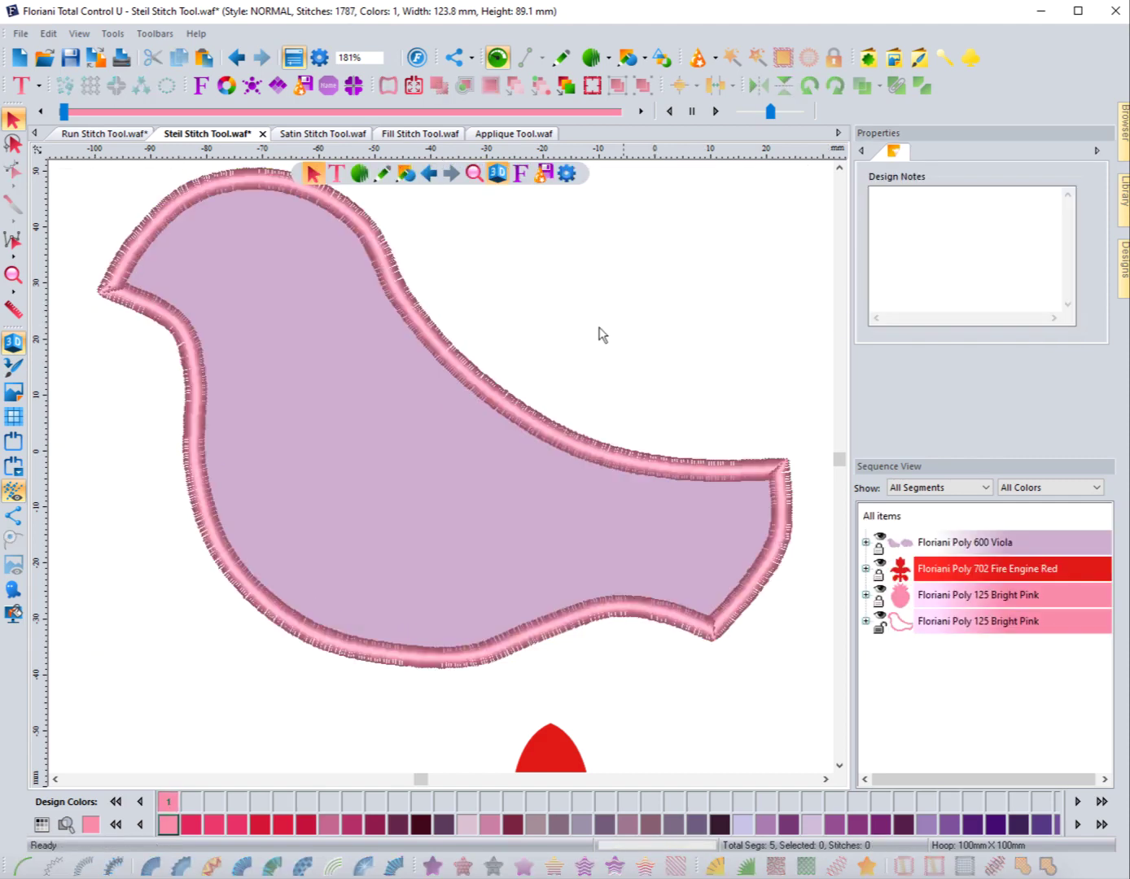
# Zoom in on the cloud shape and reselect the Steil Stitch tool
pyautogui.scroll(-3, 170, 420)
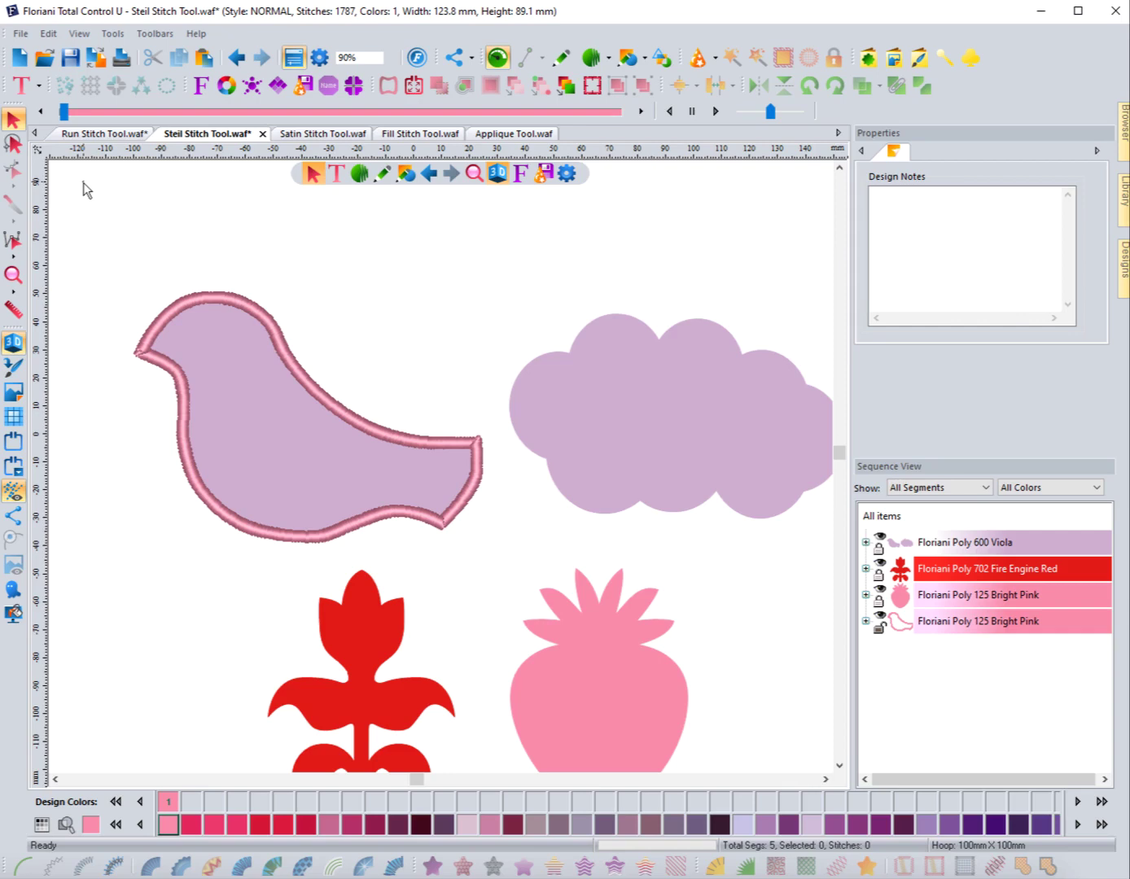
pyautogui.click(825, 779)
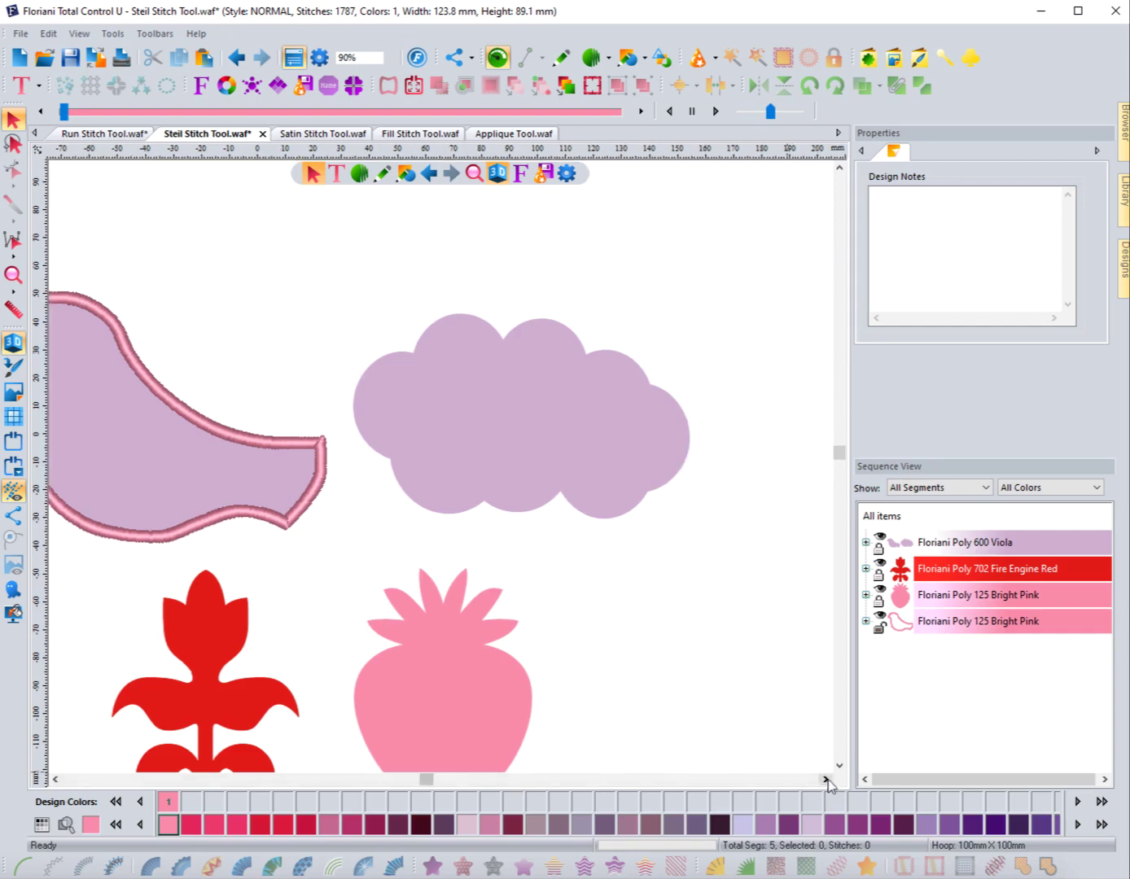
pyautogui.click(10, 281)
pyautogui.moveTo(326, 293); pyautogui.dragTo(740, 534)
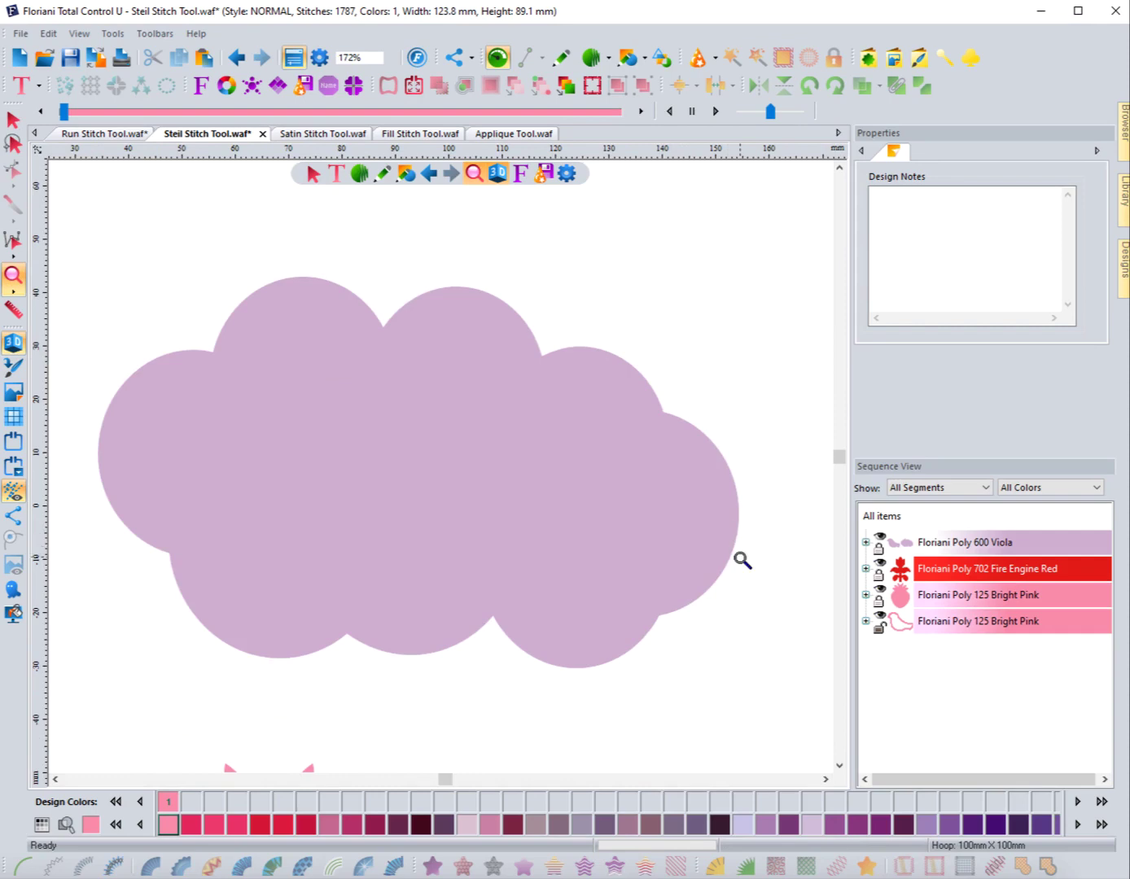
pyautogui.click(364, 175)
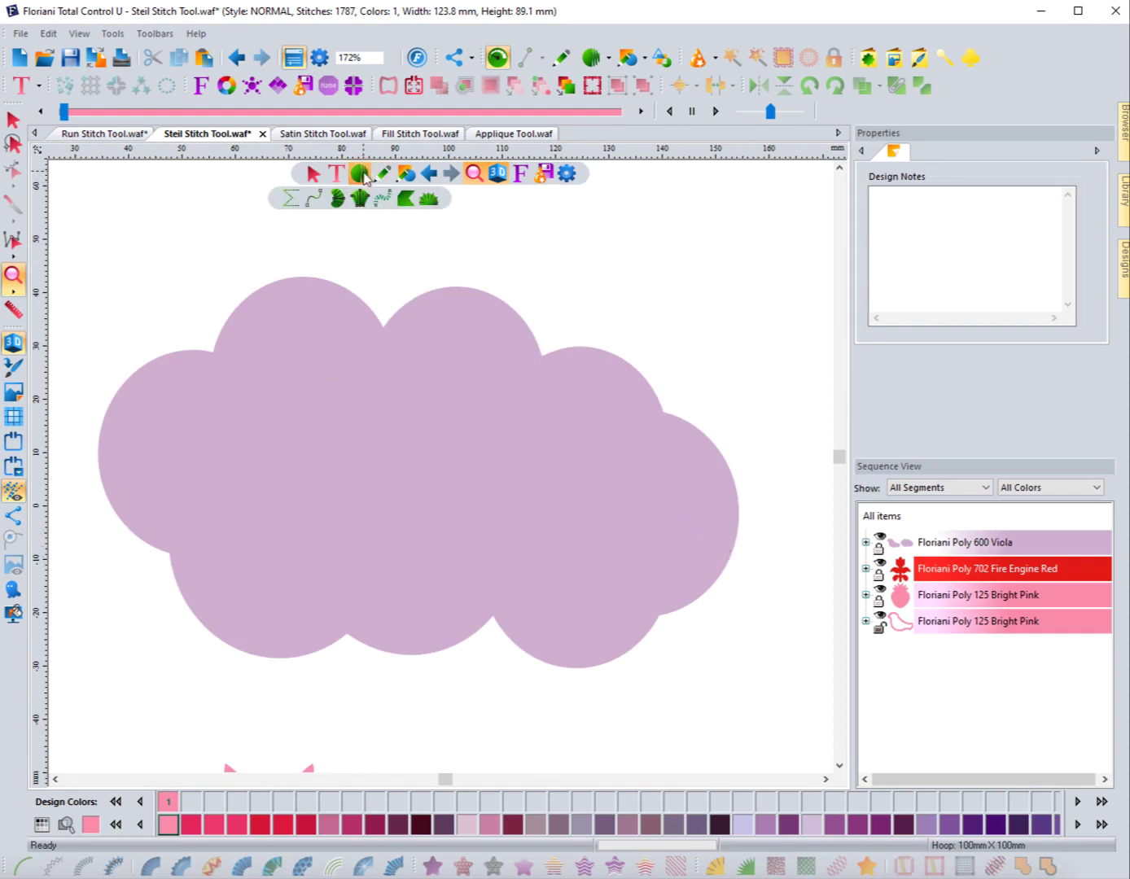
pyautogui.click(381, 198)
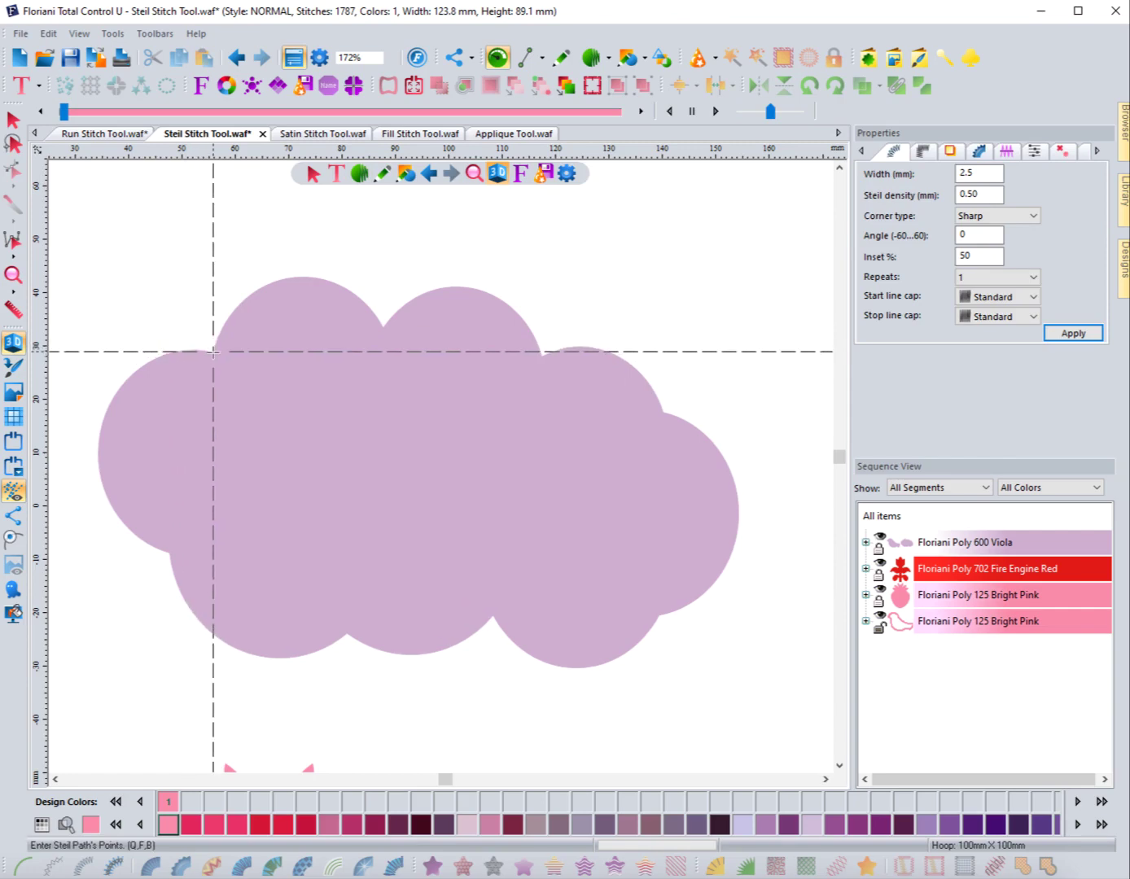
# Place steil points over the cloud's first two top bumps from its upper left edge
pyautogui.click(214, 351)
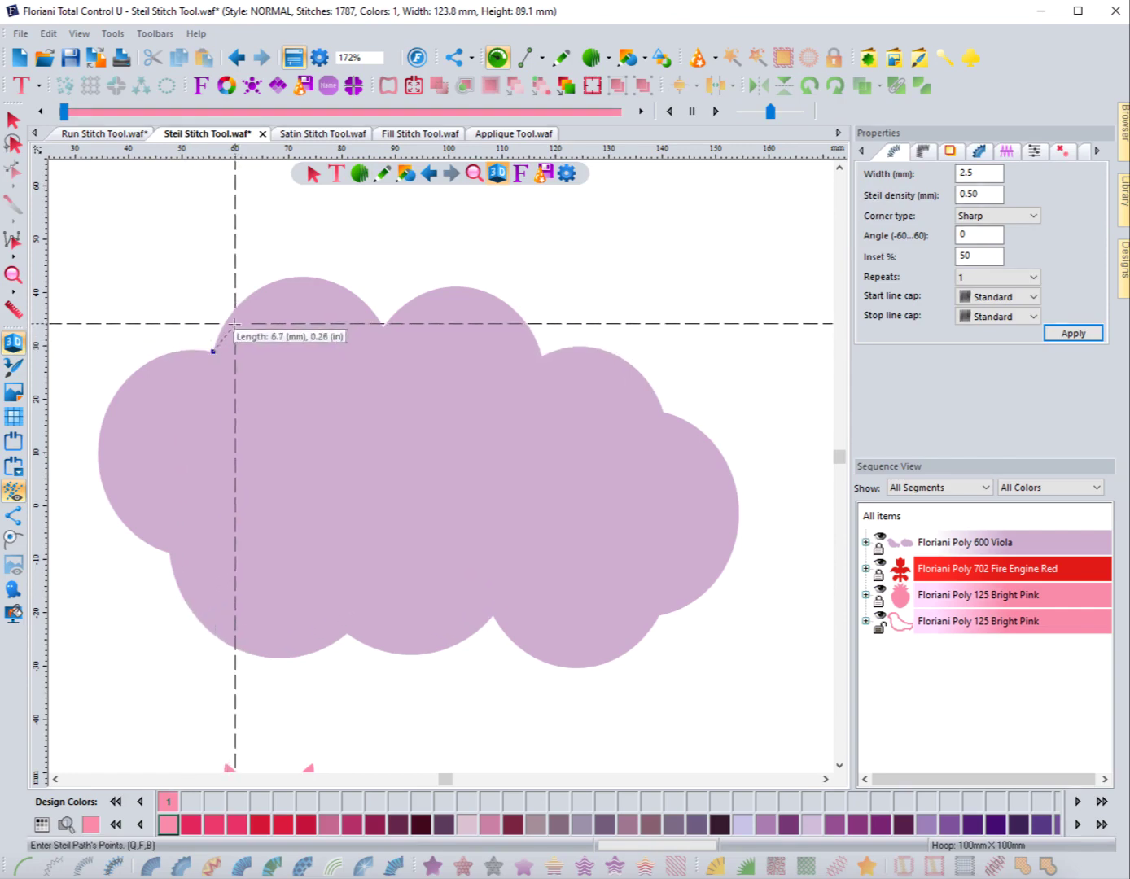
pyautogui.click(223, 323)
pyautogui.click(265, 285)
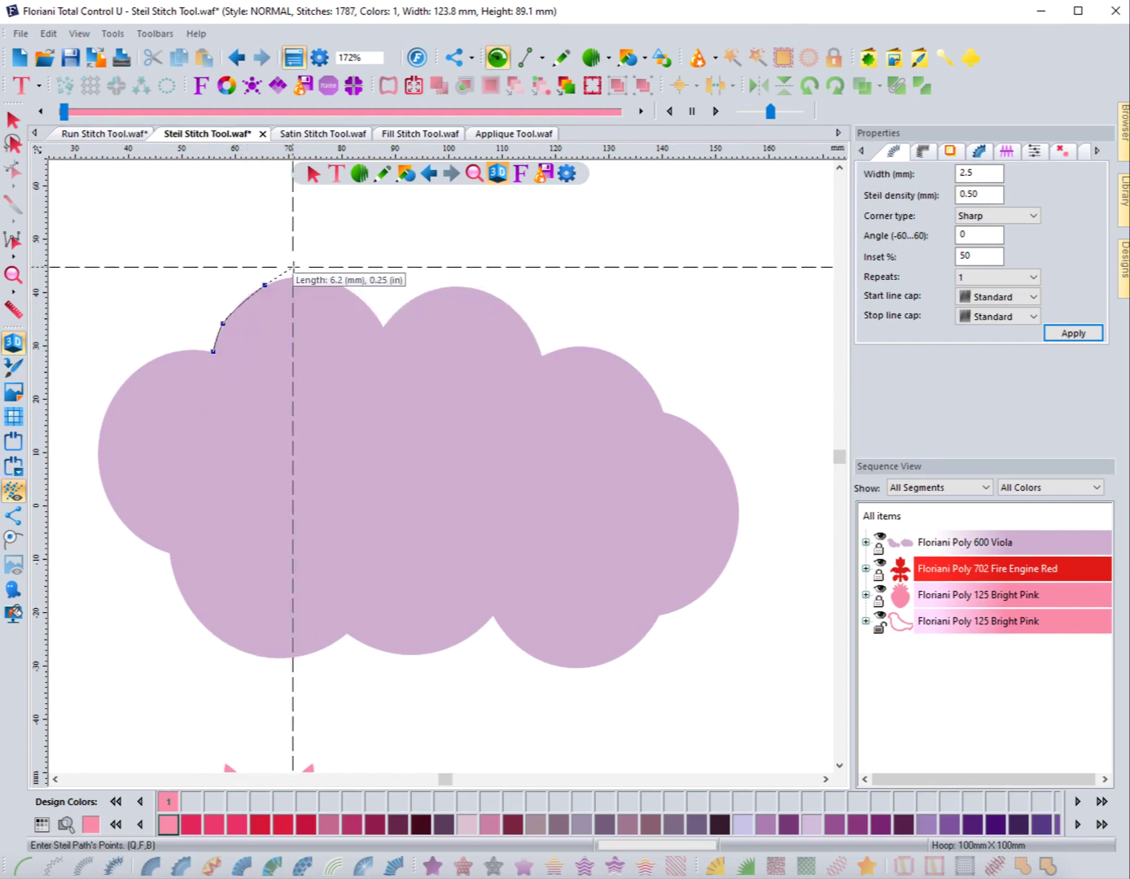
pyautogui.click(312, 277)
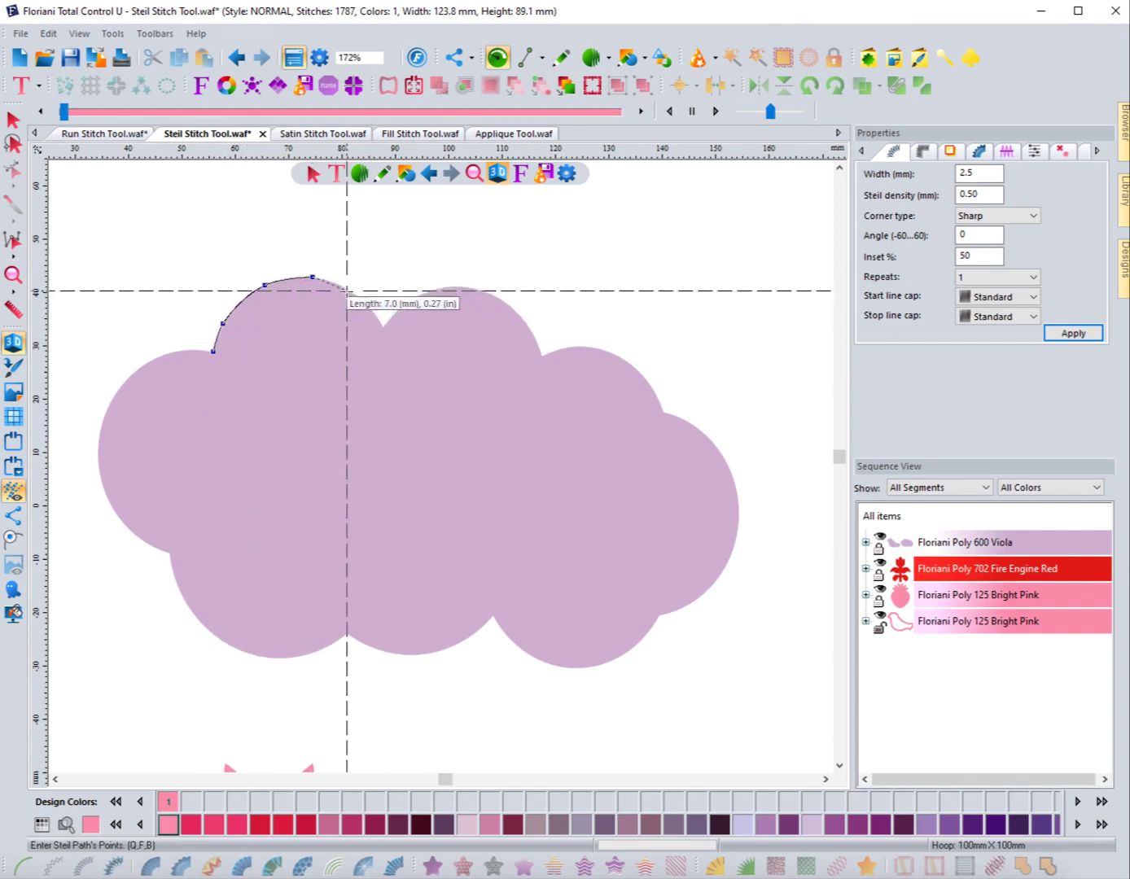
pyautogui.click(352, 293)
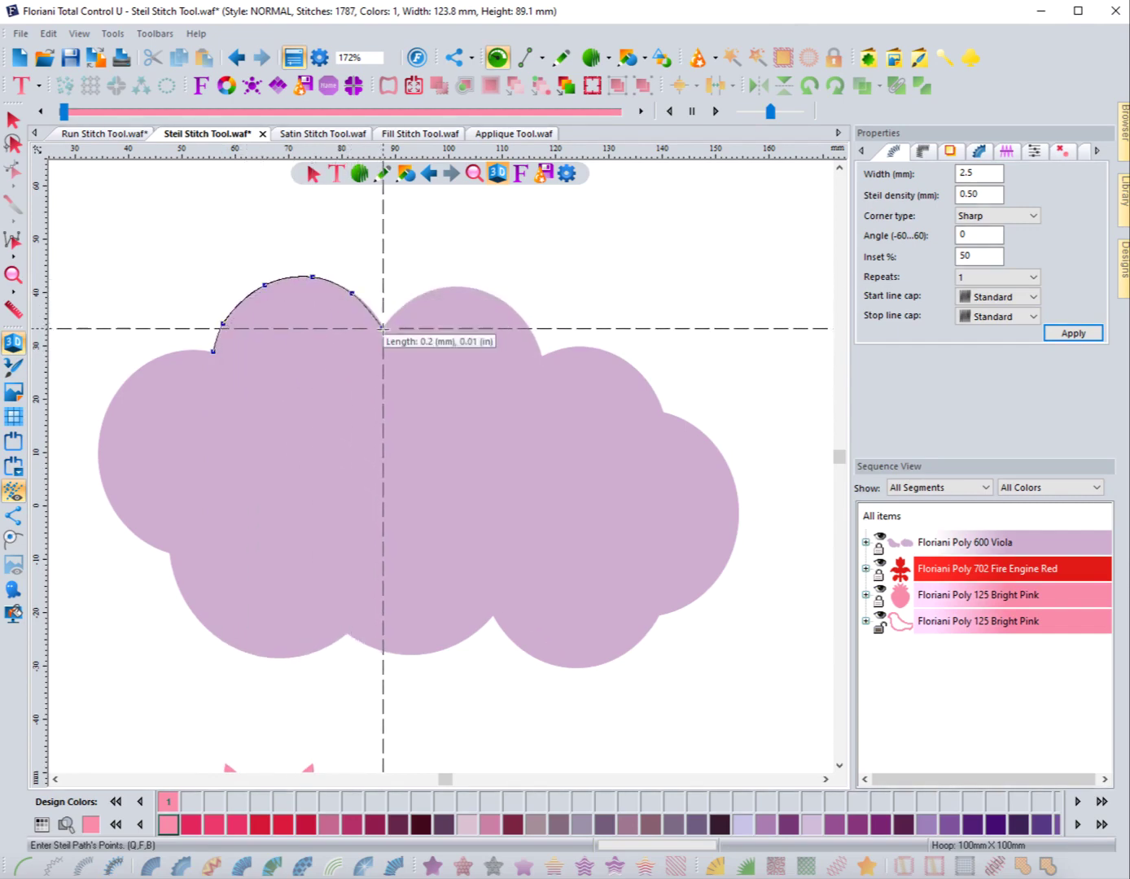
pyautogui.click(381, 328)
pyautogui.click(391, 319)
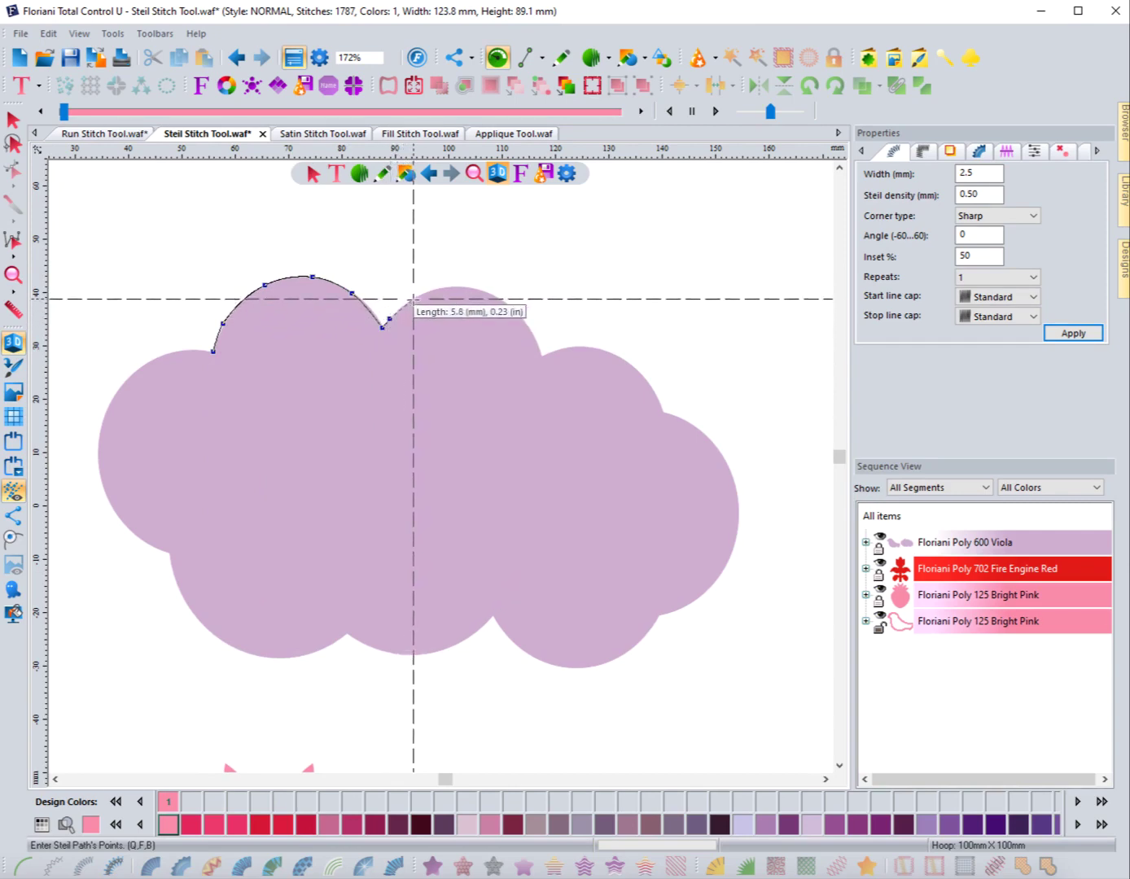
pyautogui.click(414, 299)
pyautogui.click(450, 288)
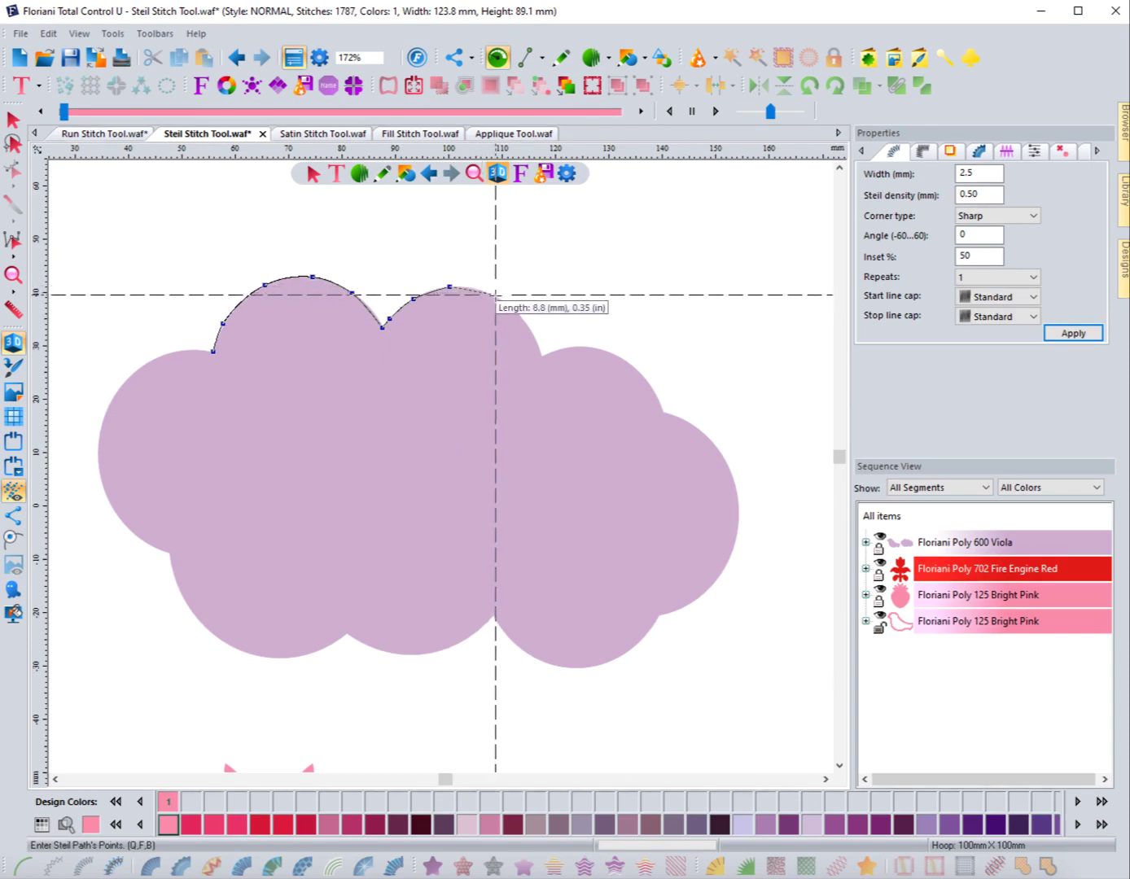
pyautogui.click(496, 295)
# Trace the remaining scallops down the cloud's right side, finish the border, and zoom out
pyautogui.click(524, 318)
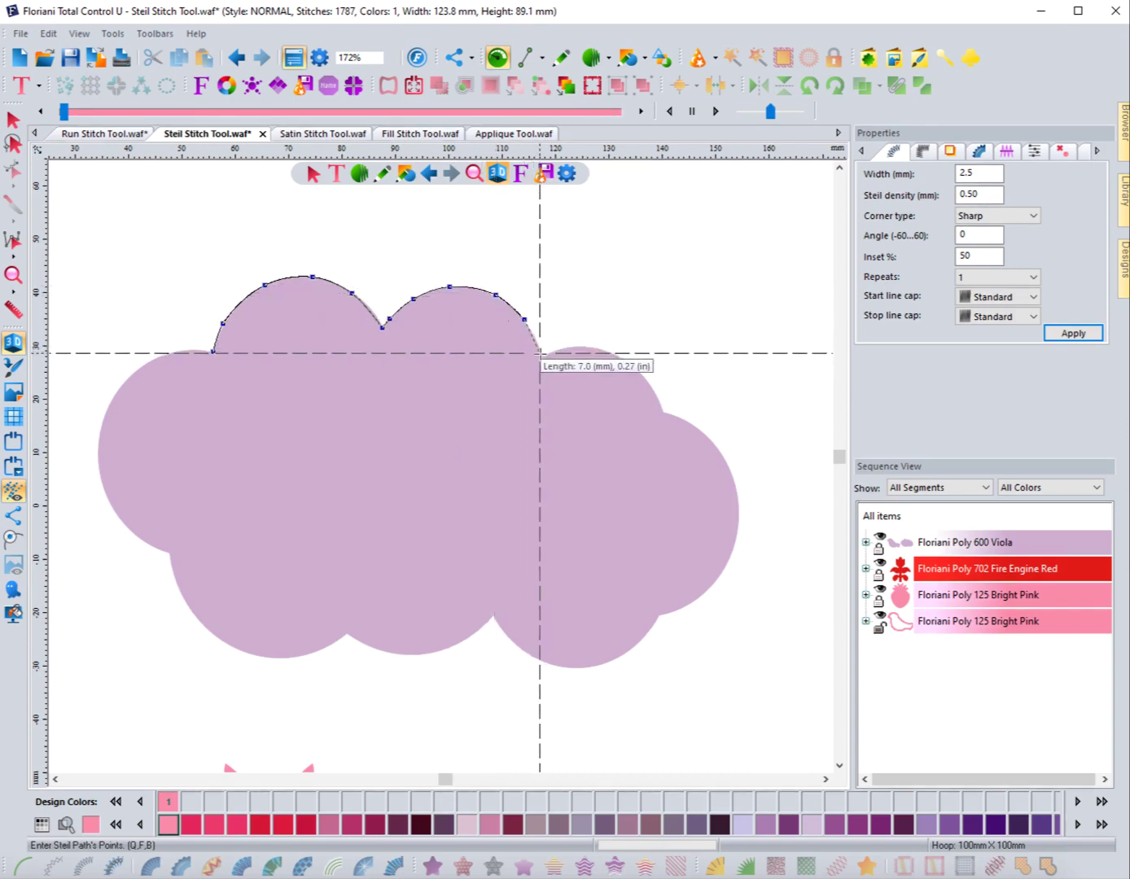
pyautogui.click(542, 354)
pyautogui.click(558, 350)
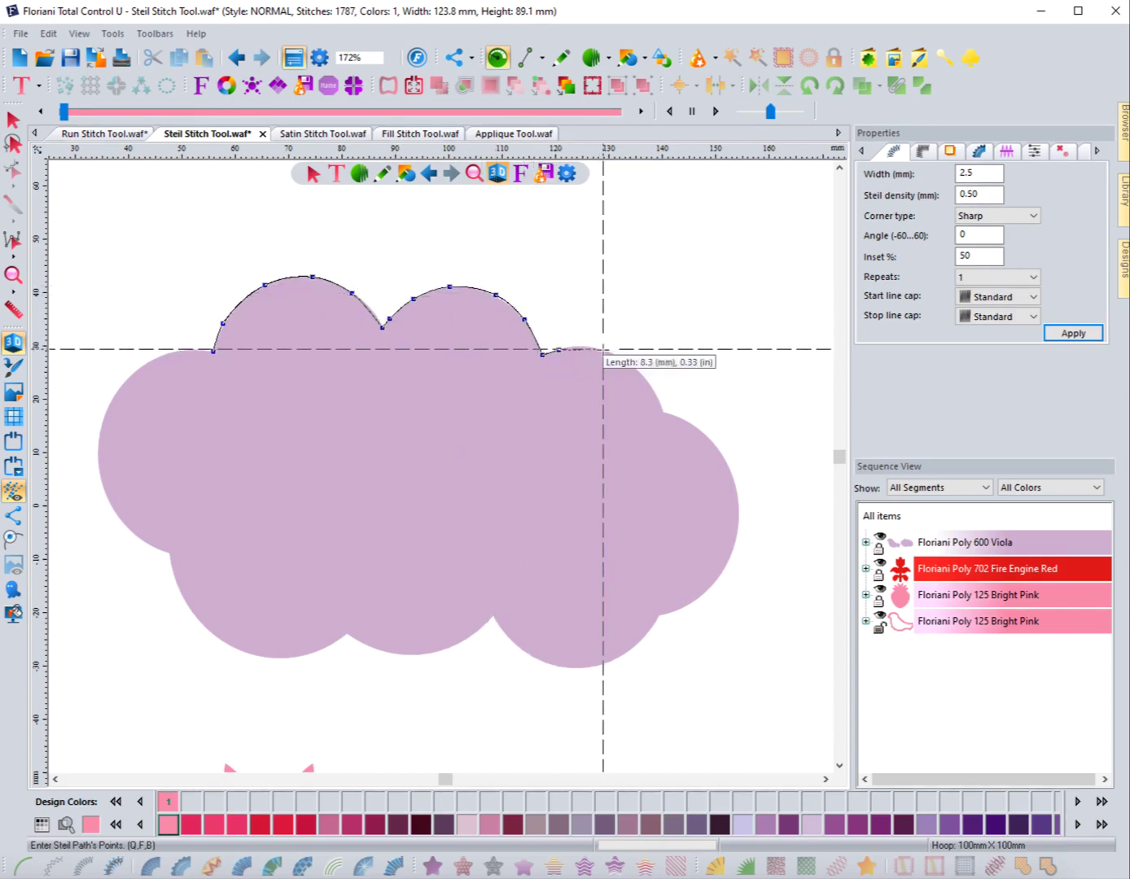
pyautogui.click(599, 349)
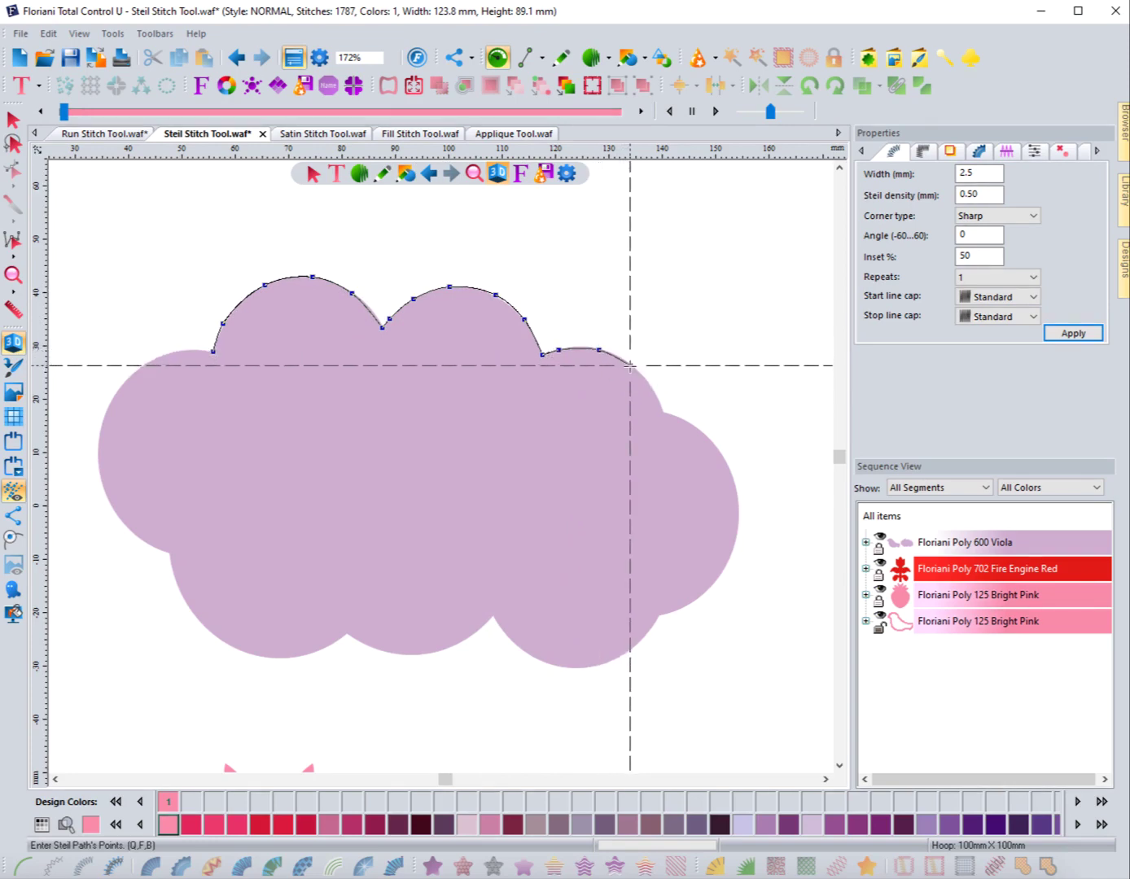
pyautogui.click(629, 365)
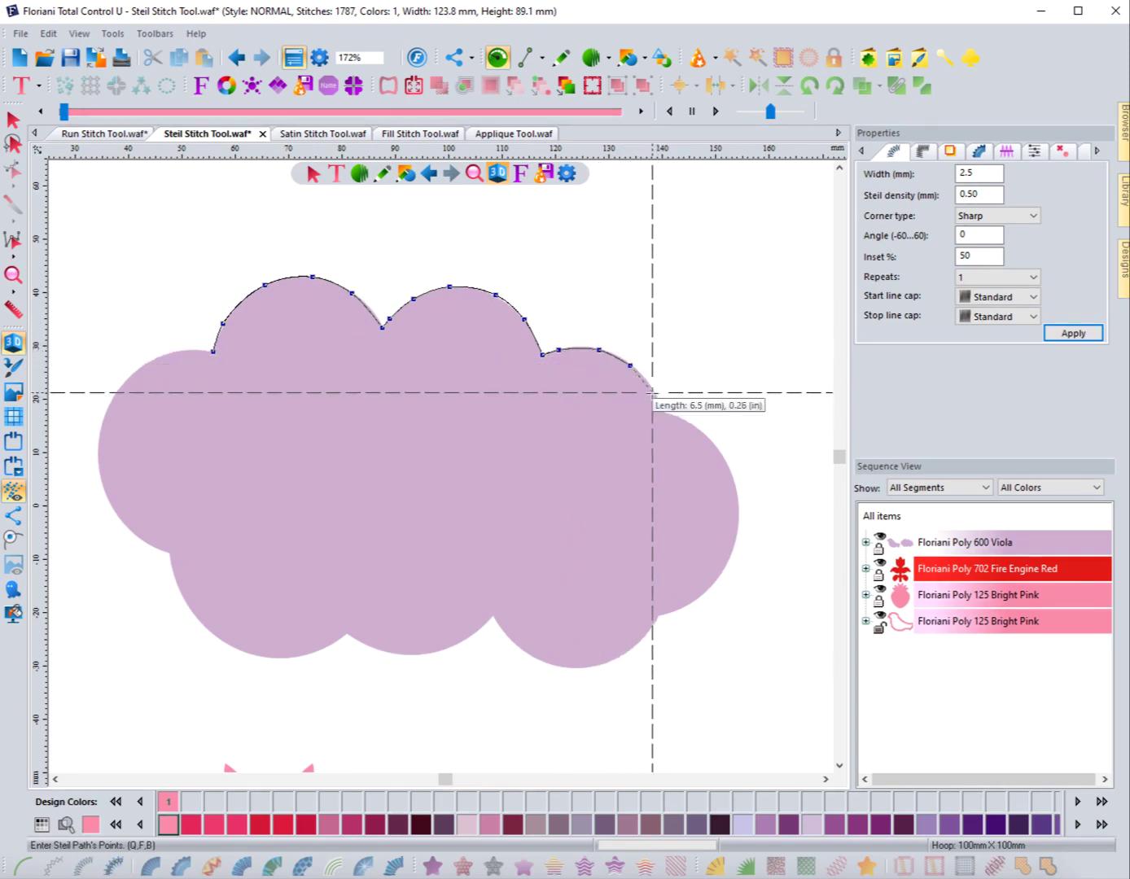
pyautogui.click(652, 392)
pyautogui.click(662, 411)
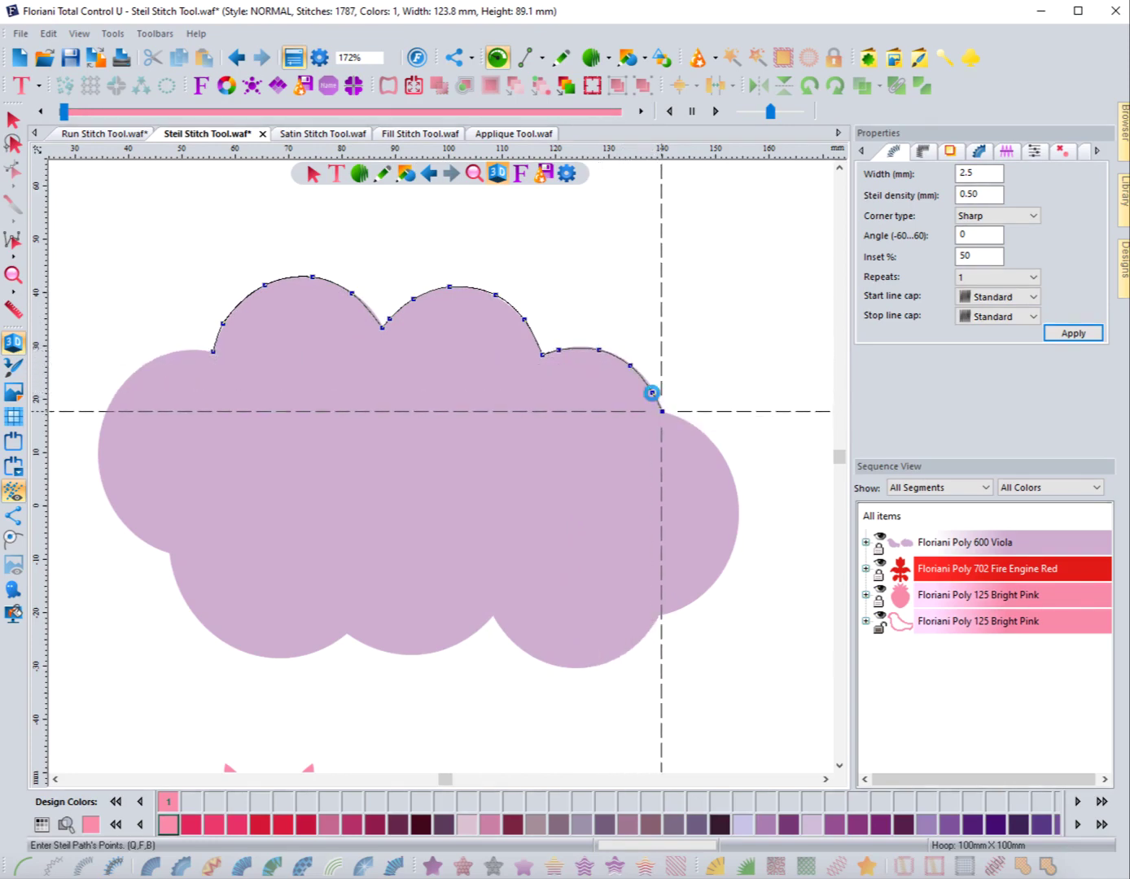
pyautogui.press('Return')
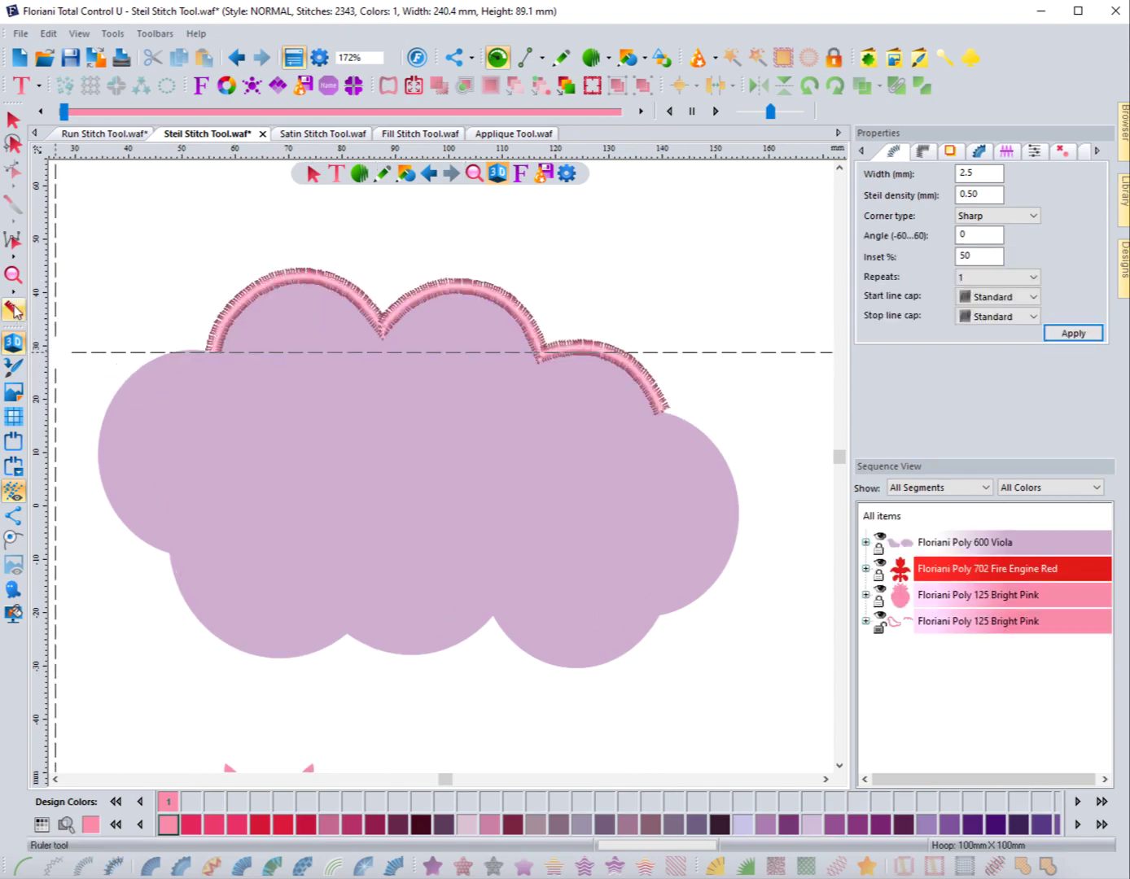
pyautogui.click(11, 278)
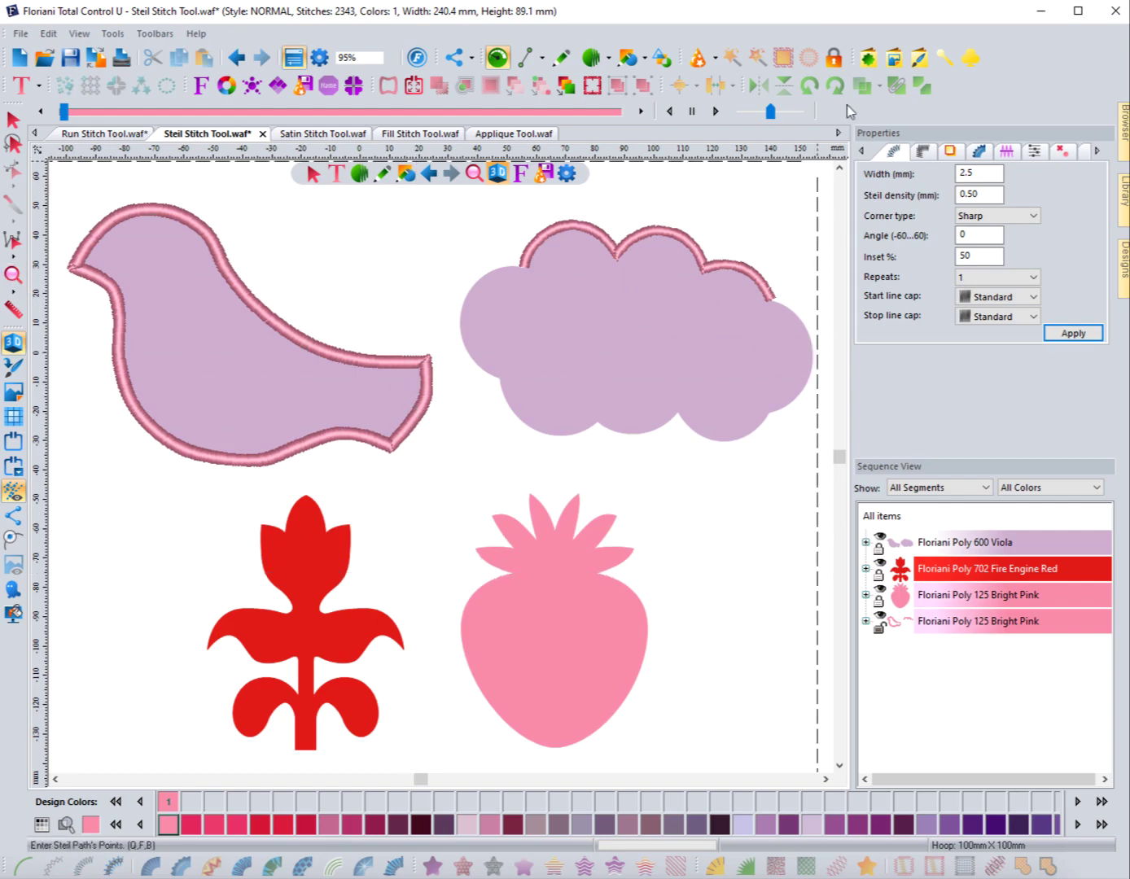
# Insert the 'glass' shape from the Custom Shapes folder of the shape library
pyautogui.click(868, 59)
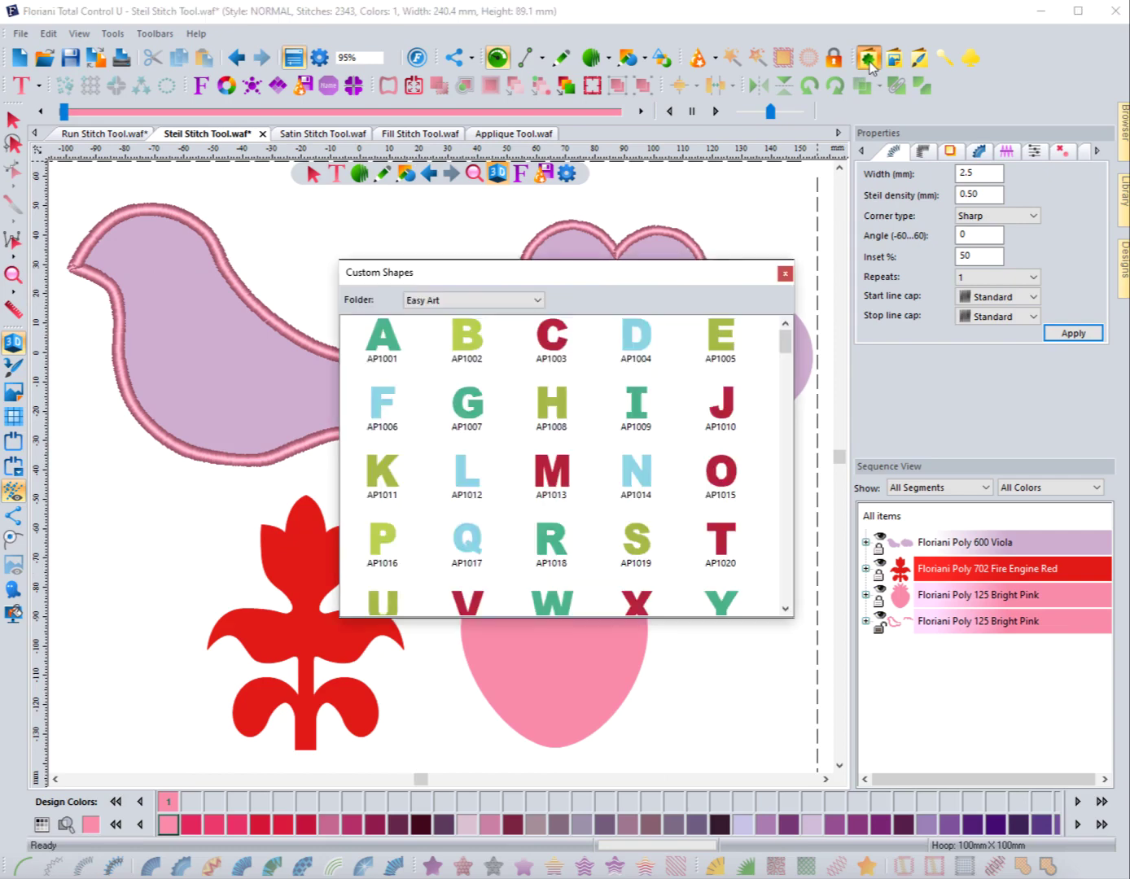
pyautogui.scroll(-8, 604, 531)
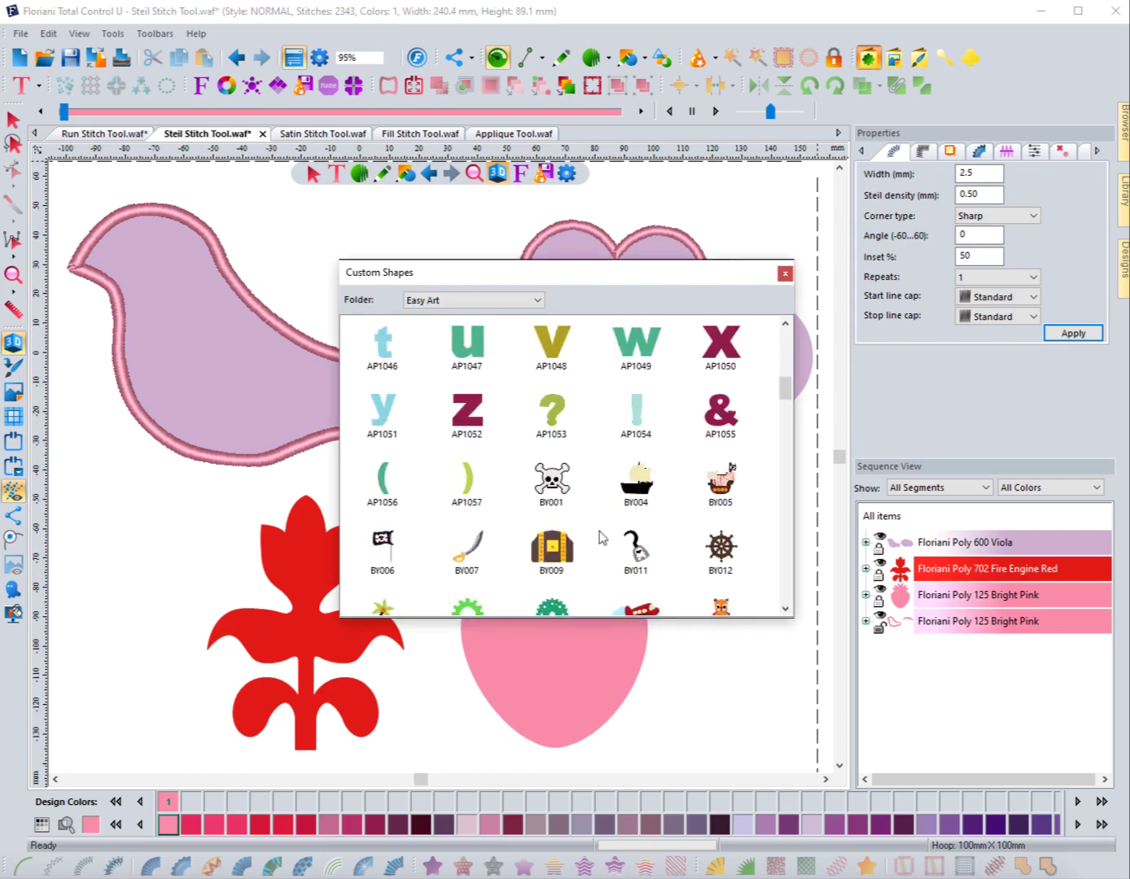
pyautogui.click(507, 302)
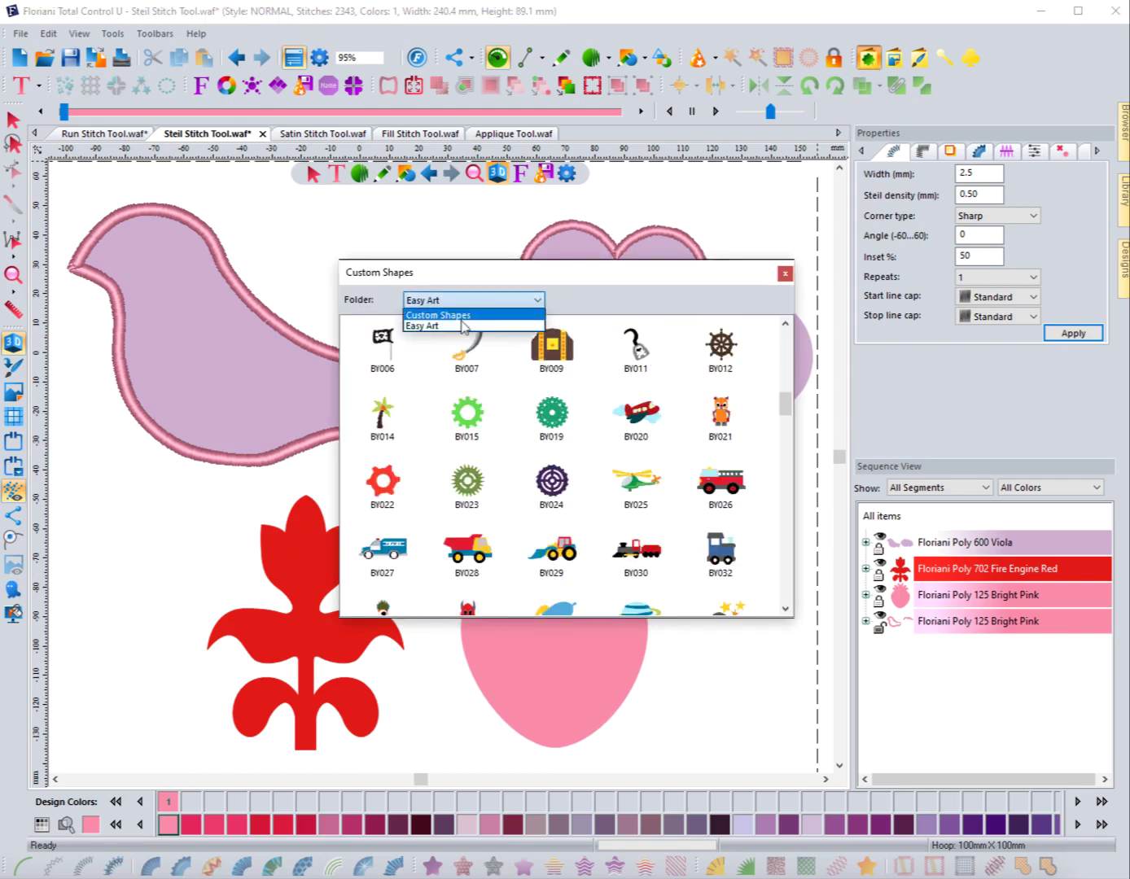
pyautogui.click(458, 317)
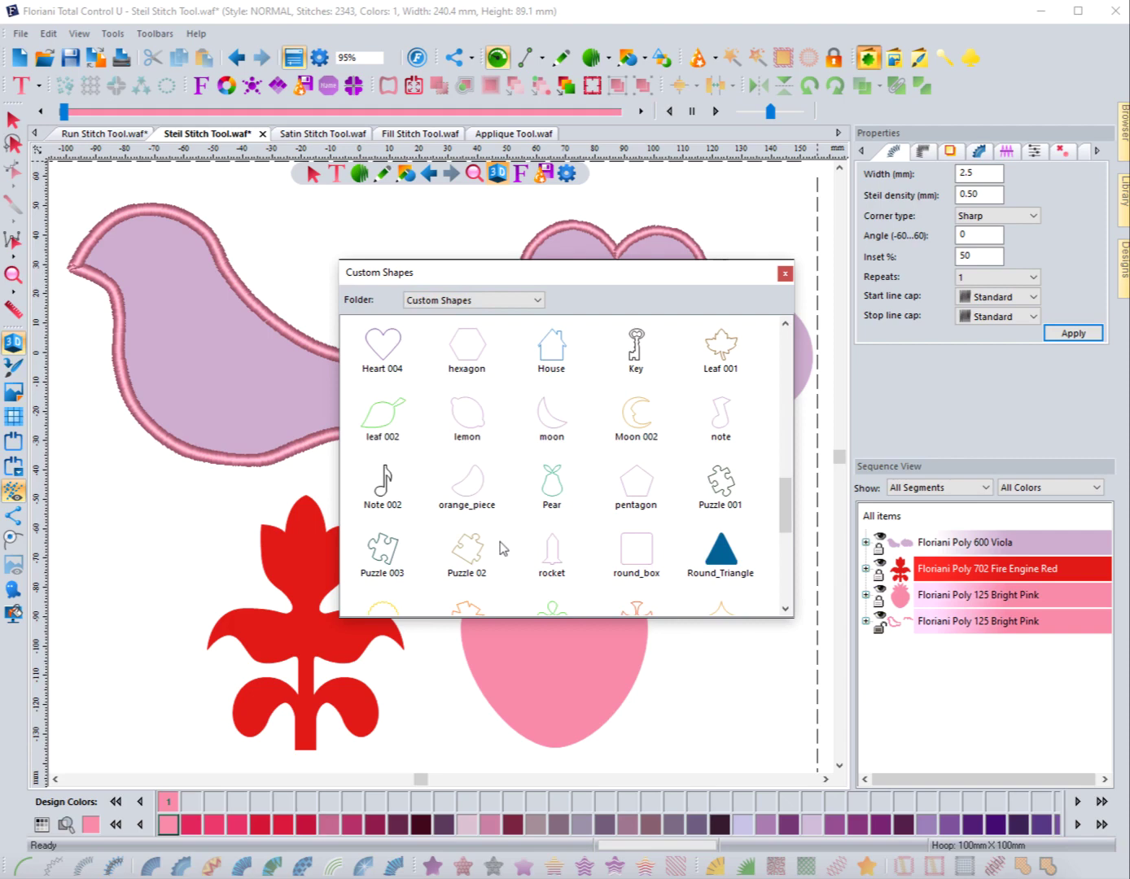
pyautogui.scroll(3, 502, 549)
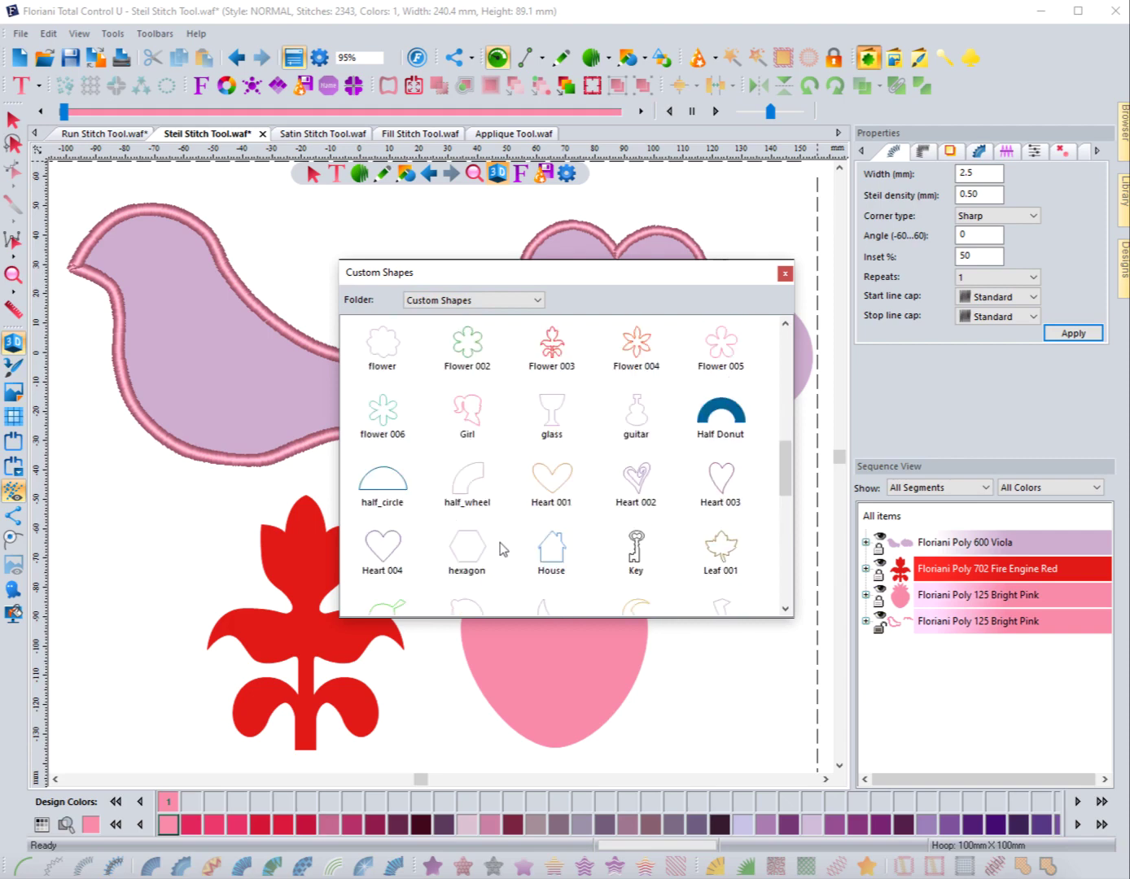
pyautogui.doubleClick(554, 421)
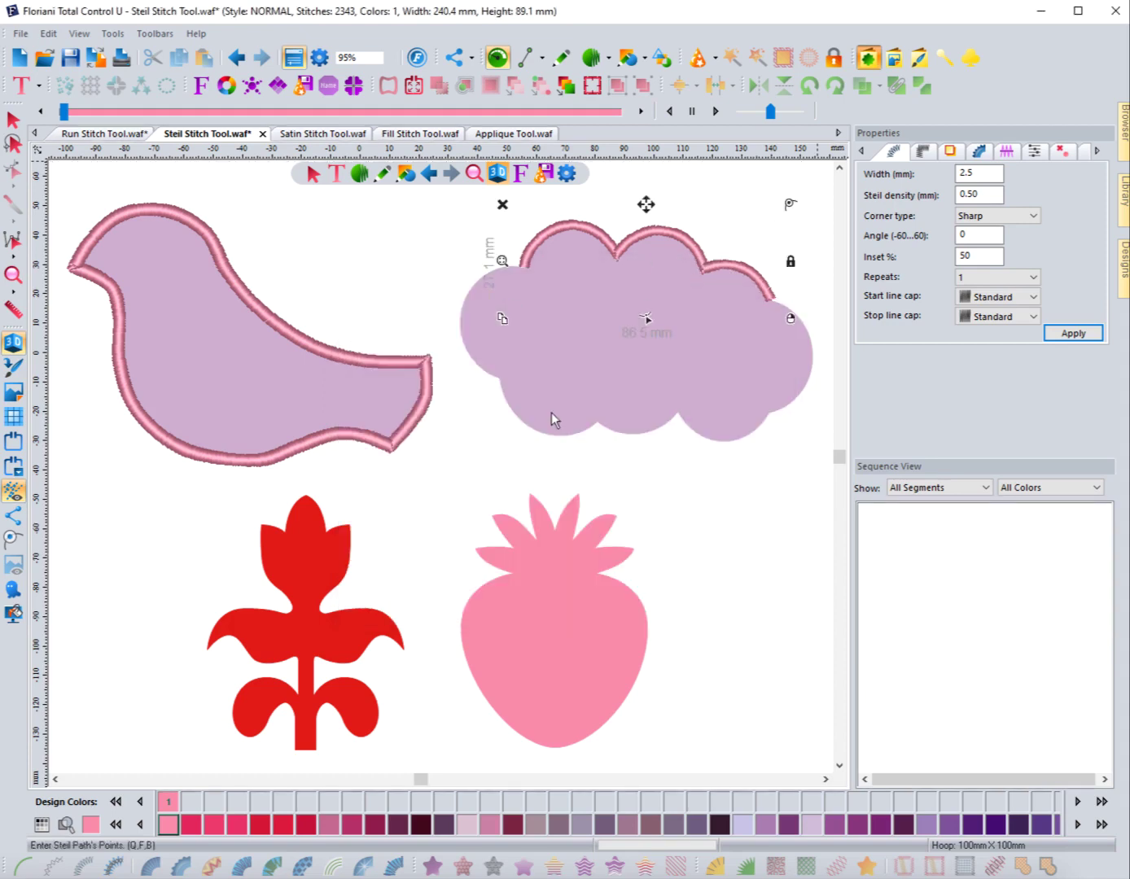
# Move the goblet up above the bird, zoom to fit it, then deselect it
pyautogui.scroll(-5, 396, 470)
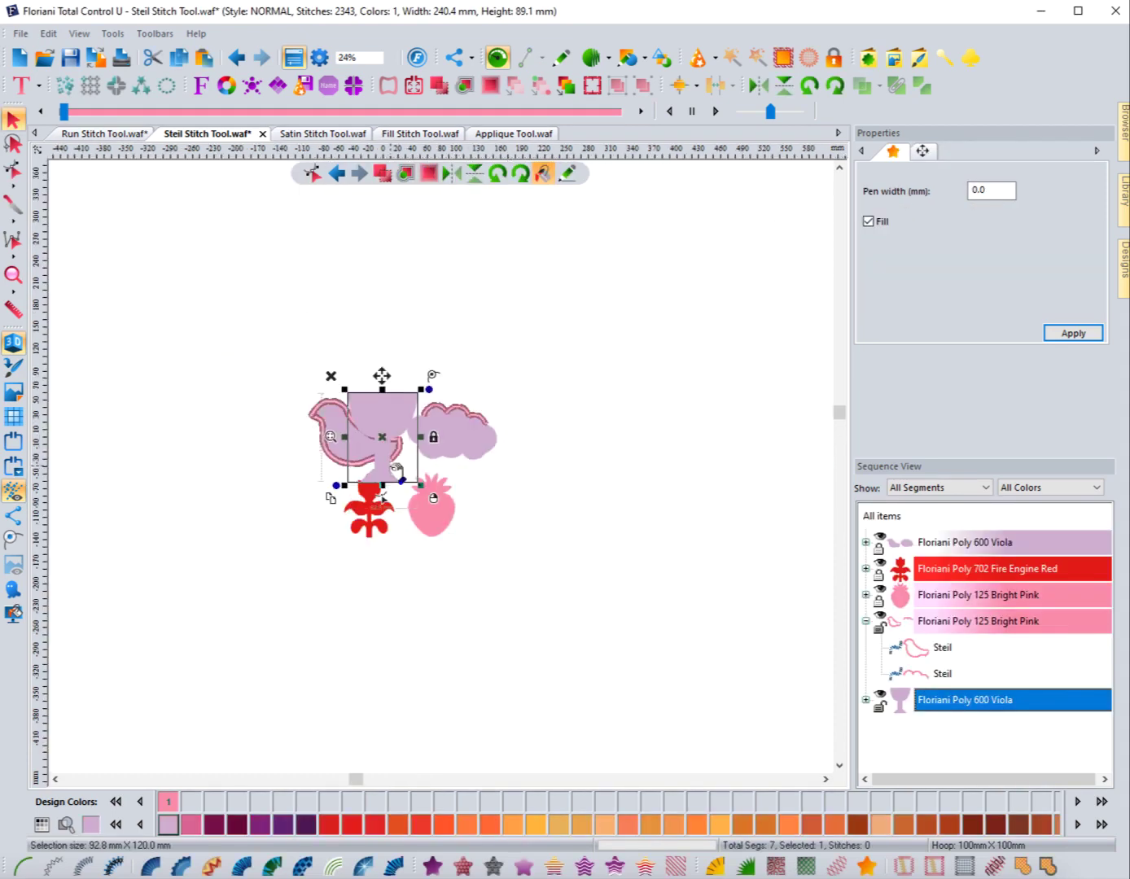
pyautogui.moveTo(376, 448); pyautogui.dragTo(402, 324)
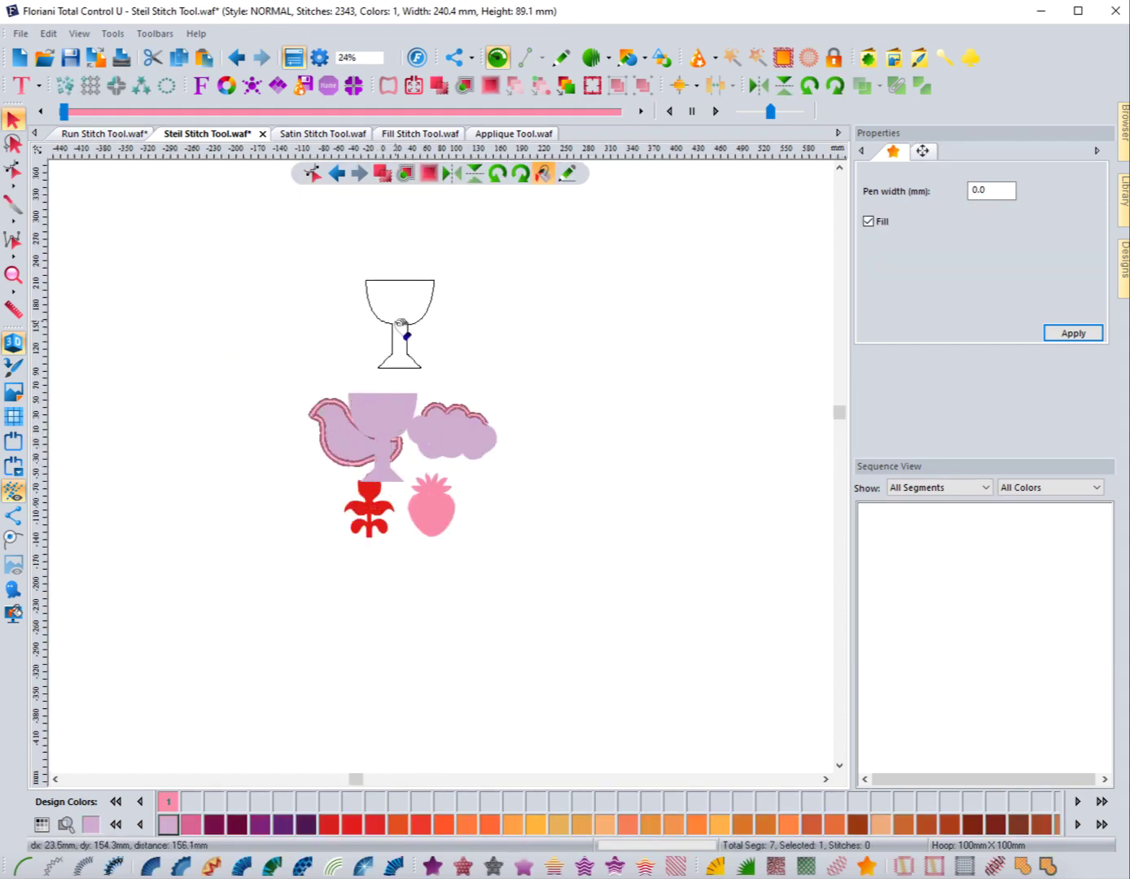
pyautogui.click(347, 324)
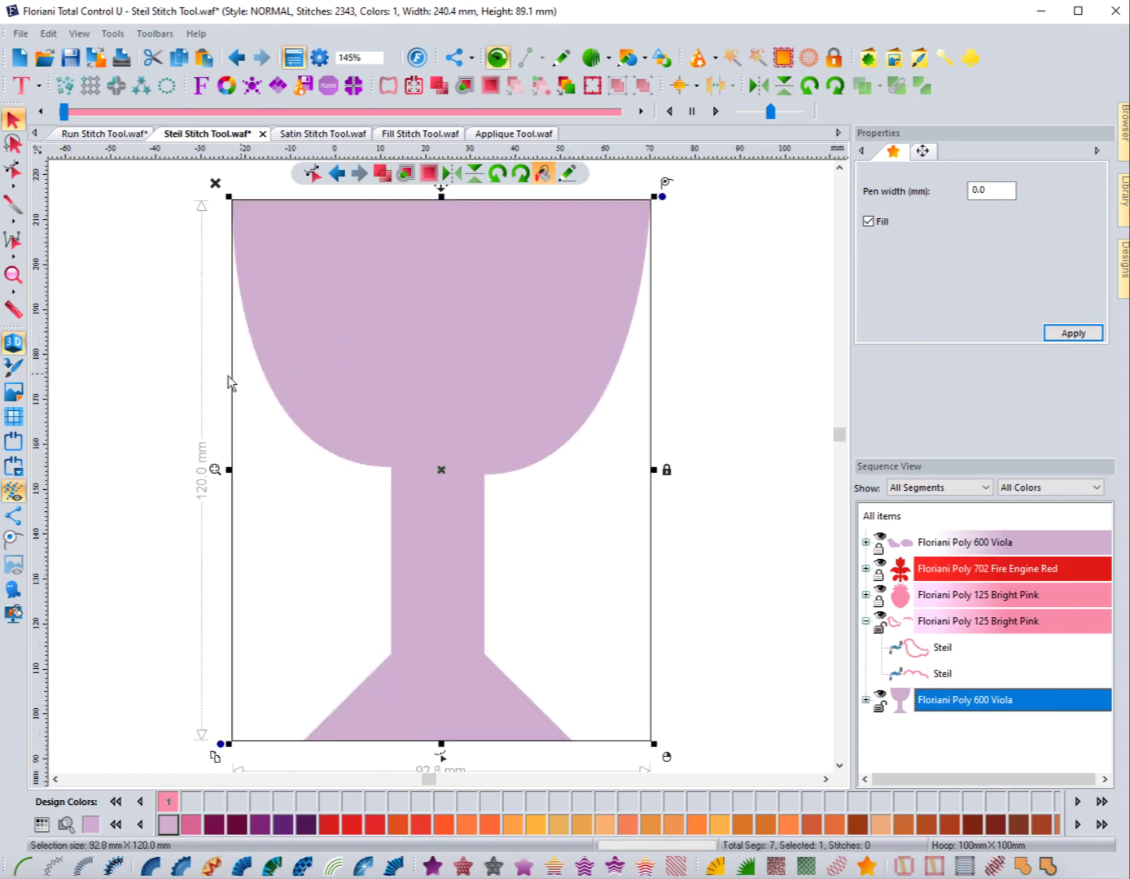
pyautogui.click(206, 381)
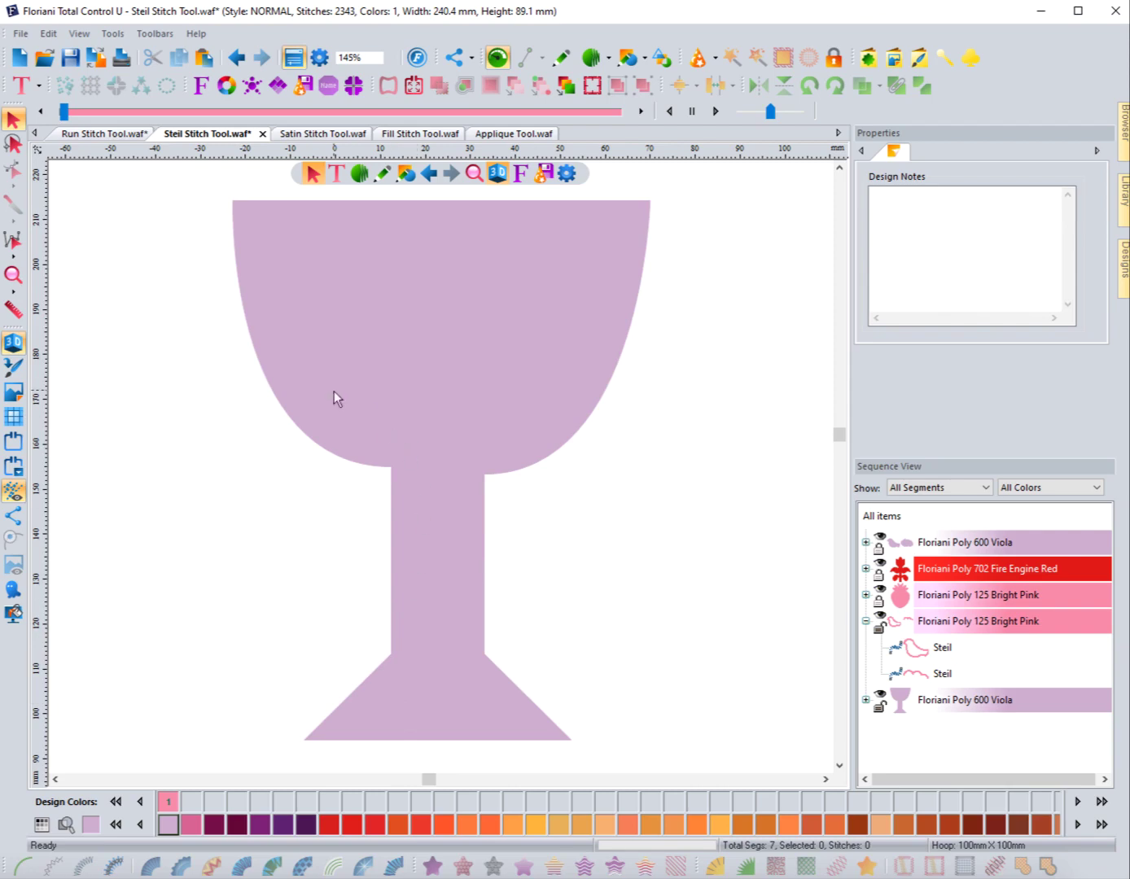
# With the Steil stitch, trace from the bowl-stem junction up the cup's left side and across the rim
pyautogui.click(359, 173)
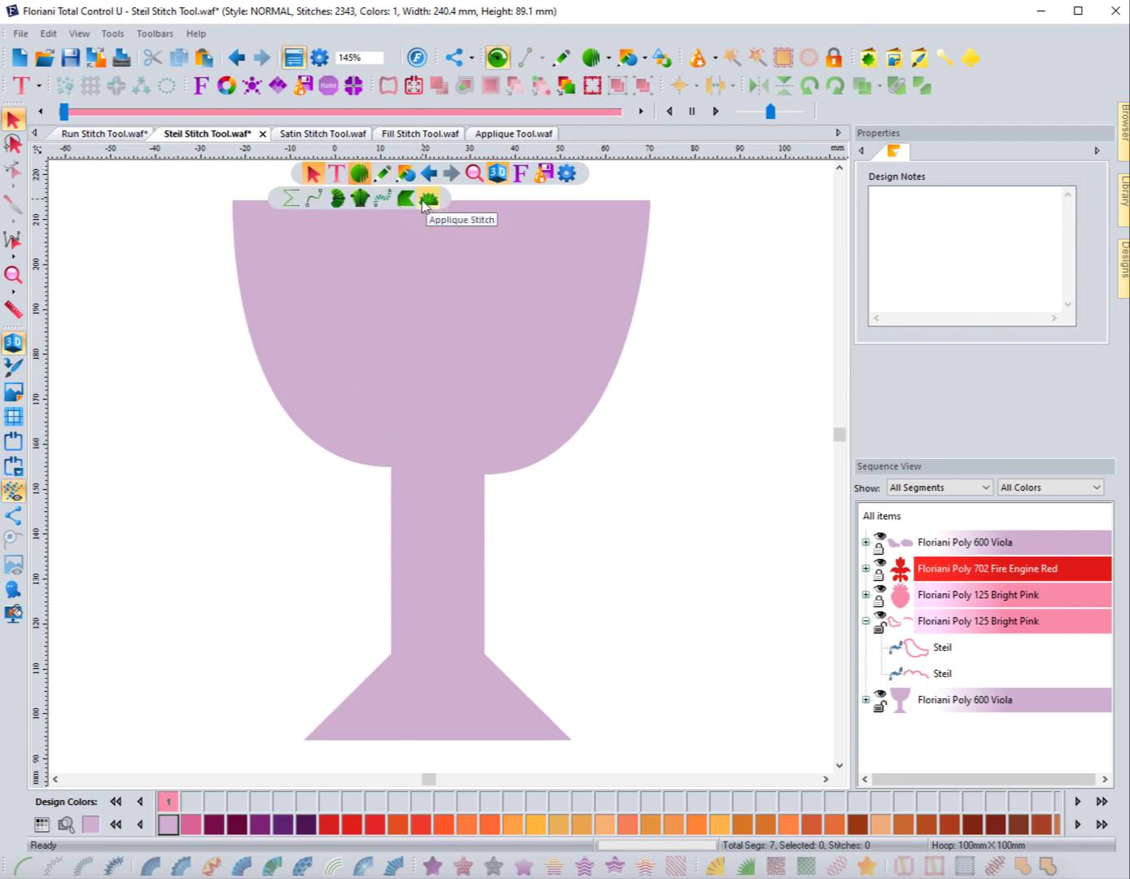
pyautogui.click(382, 197)
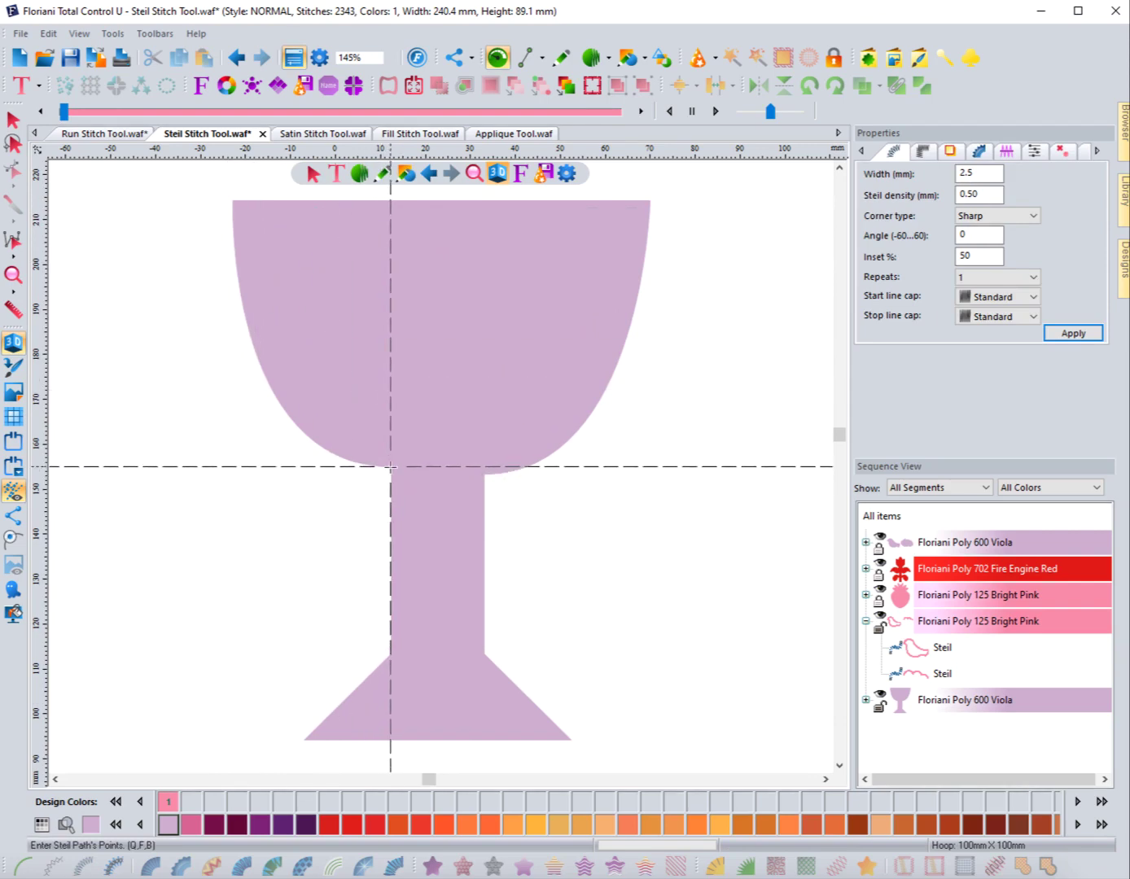
pyautogui.click(391, 467)
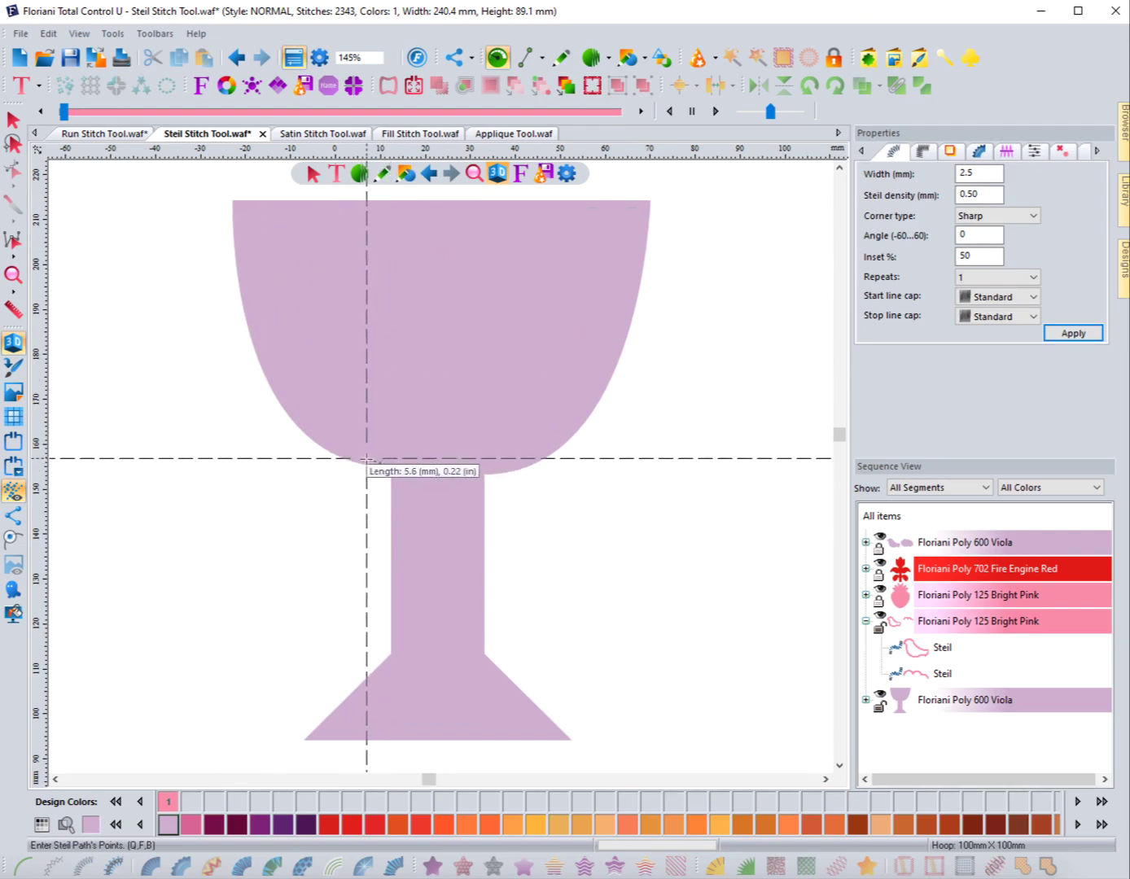
pyautogui.click(341, 457)
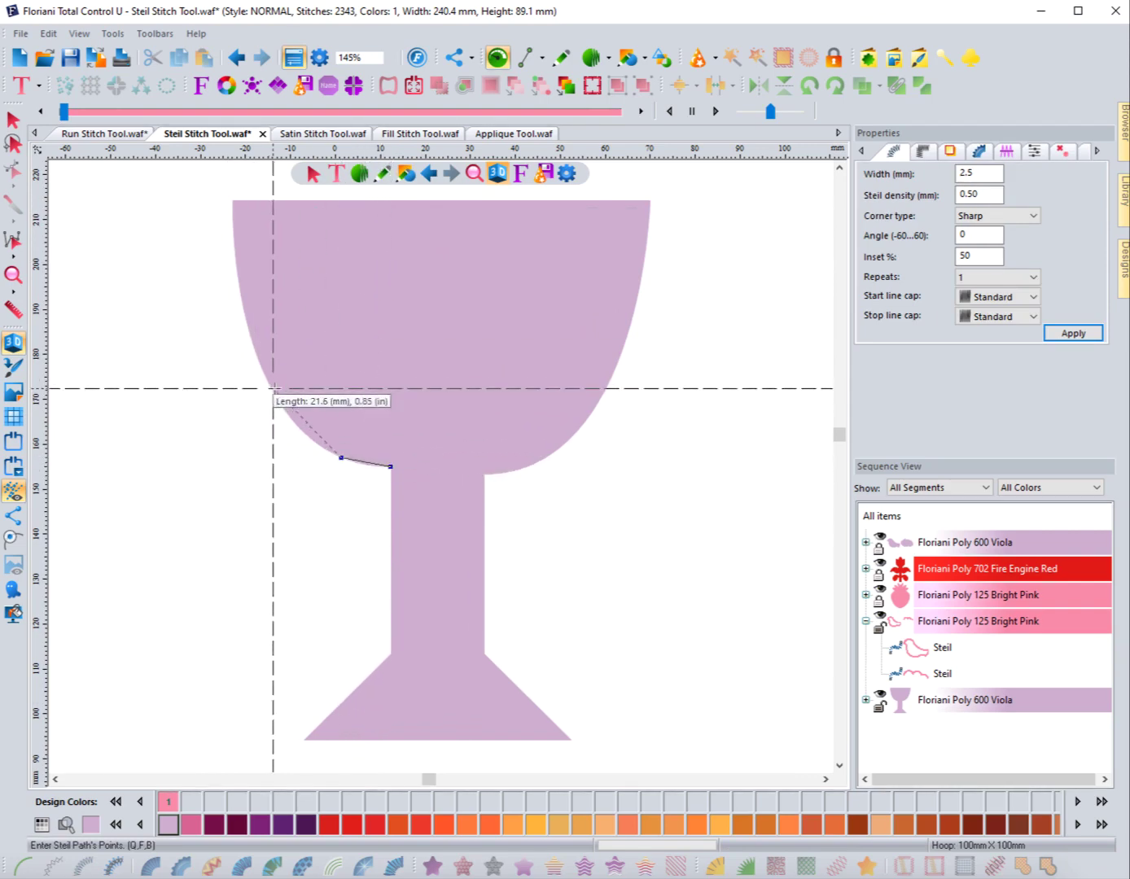
pyautogui.click(271, 391)
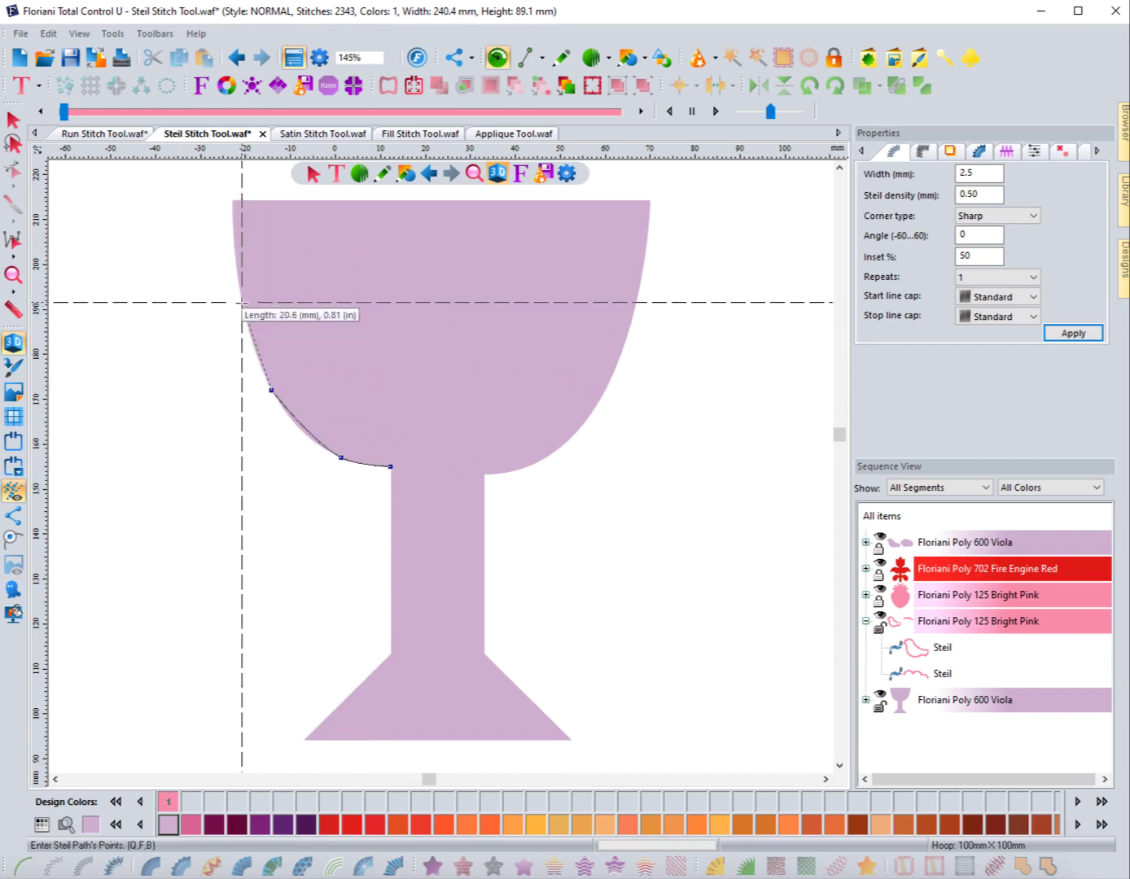
pyautogui.click(242, 302)
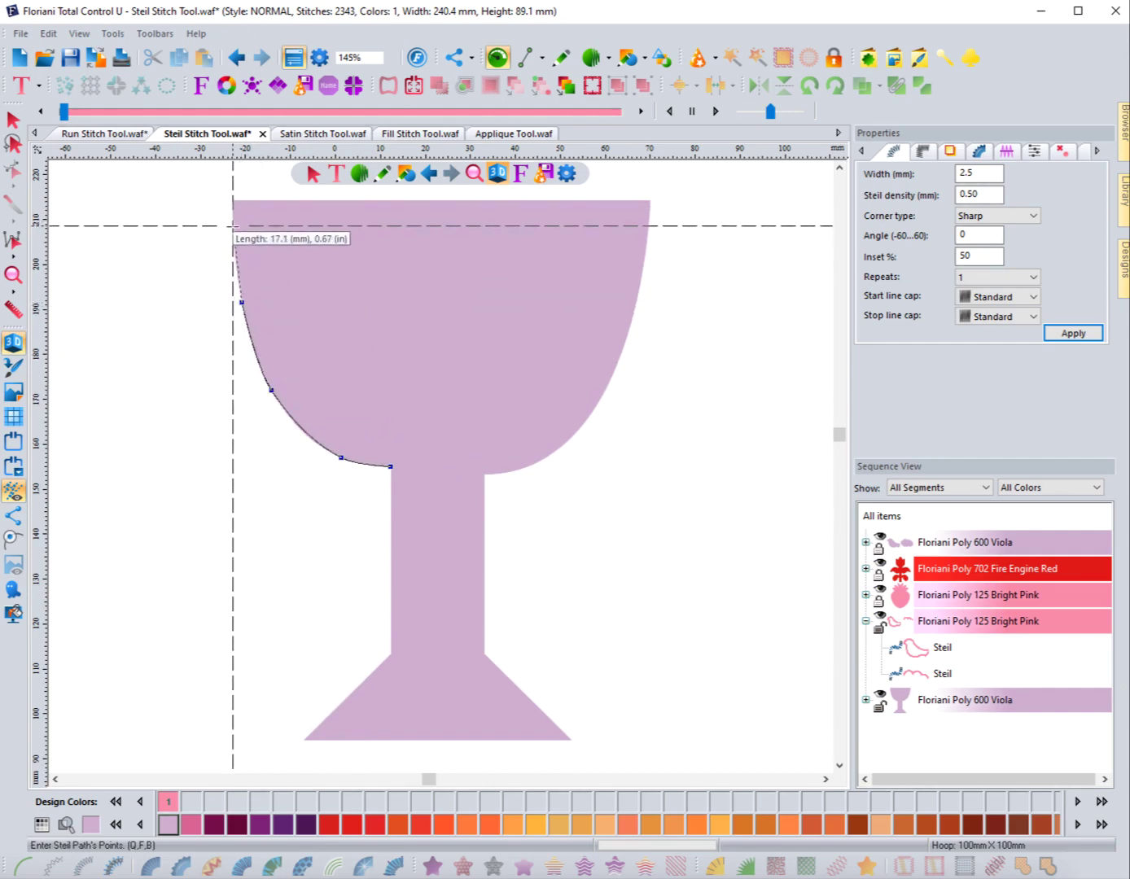
pyautogui.click(233, 226)
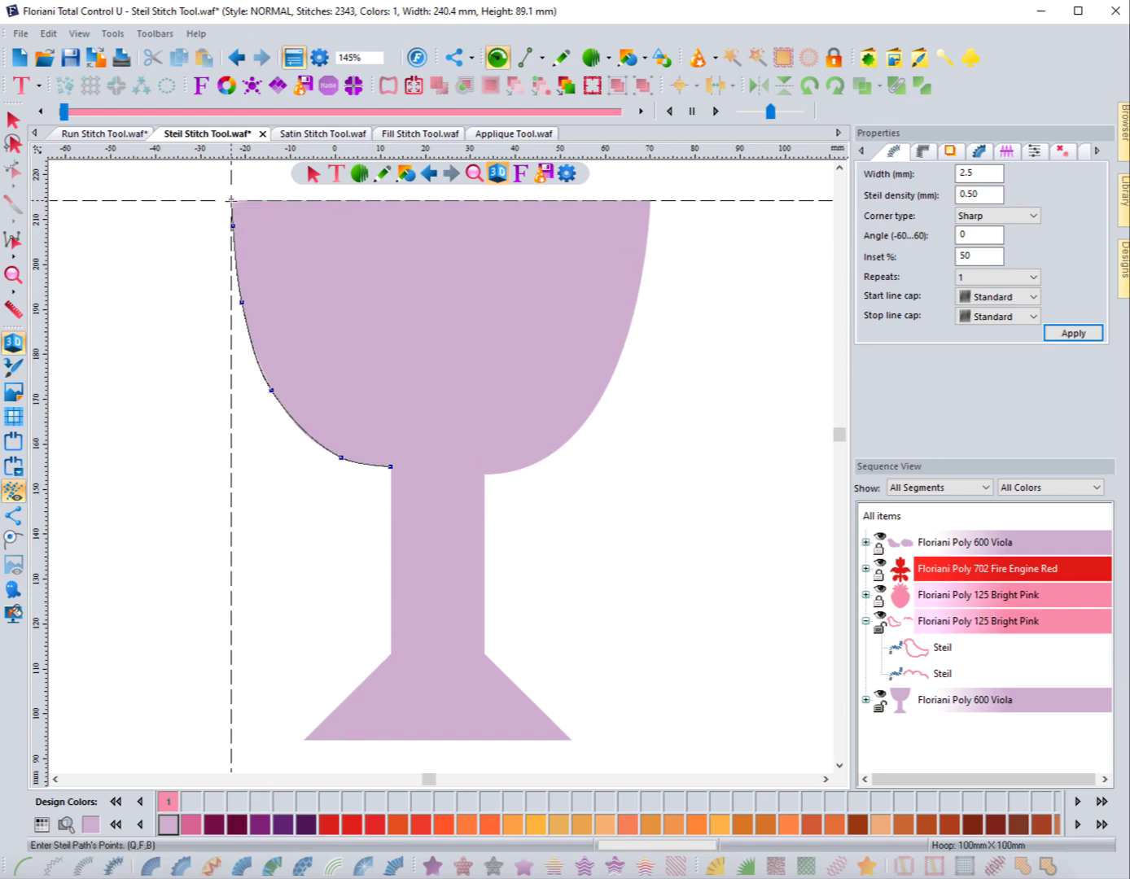
pyautogui.click(231, 199)
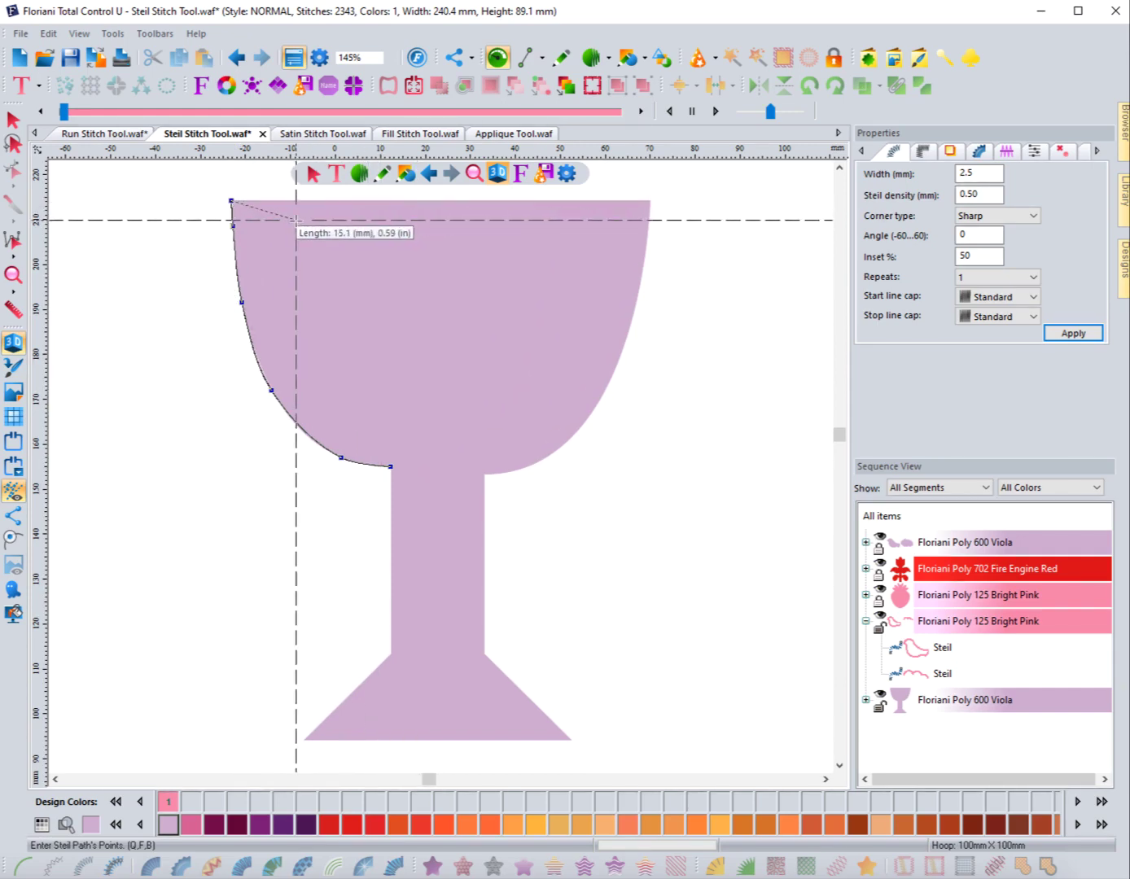
pyautogui.click(649, 200)
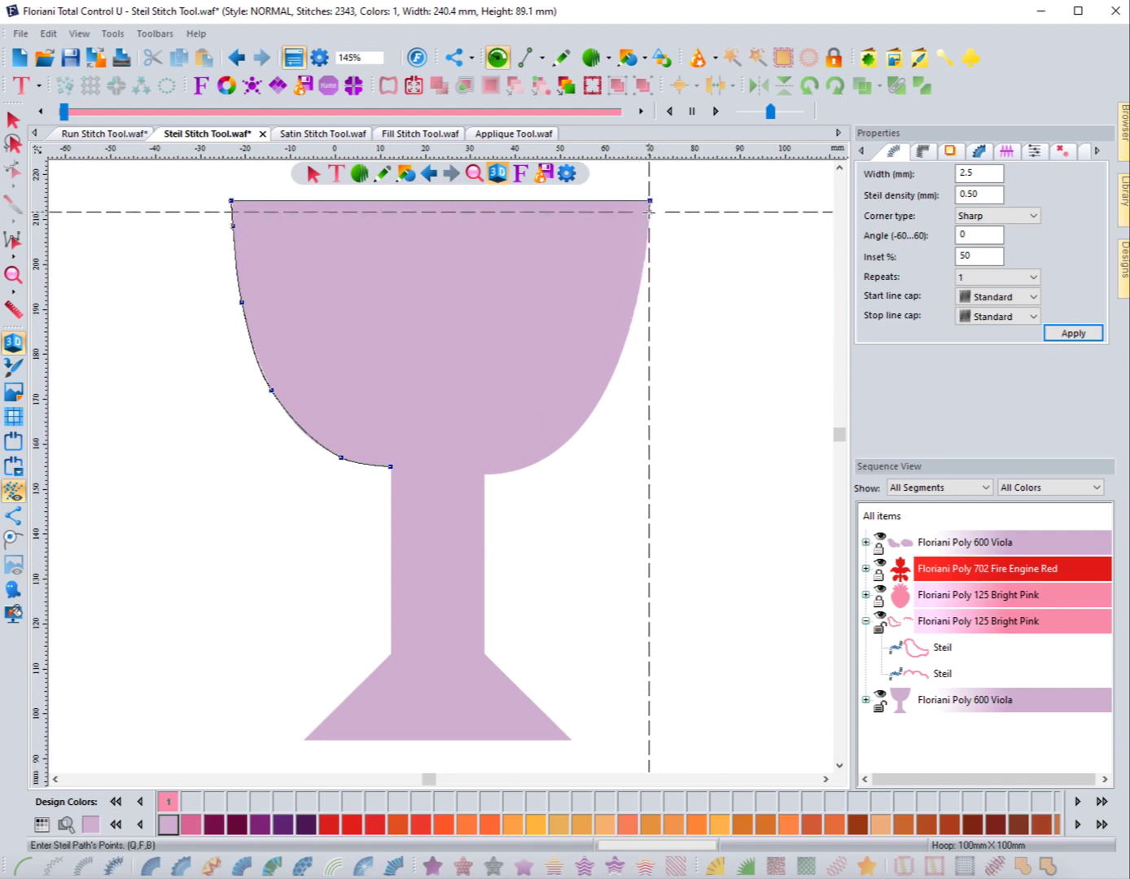
# Continue the steil points down the cup's right side to where it meets the stem
pyautogui.click(649, 212)
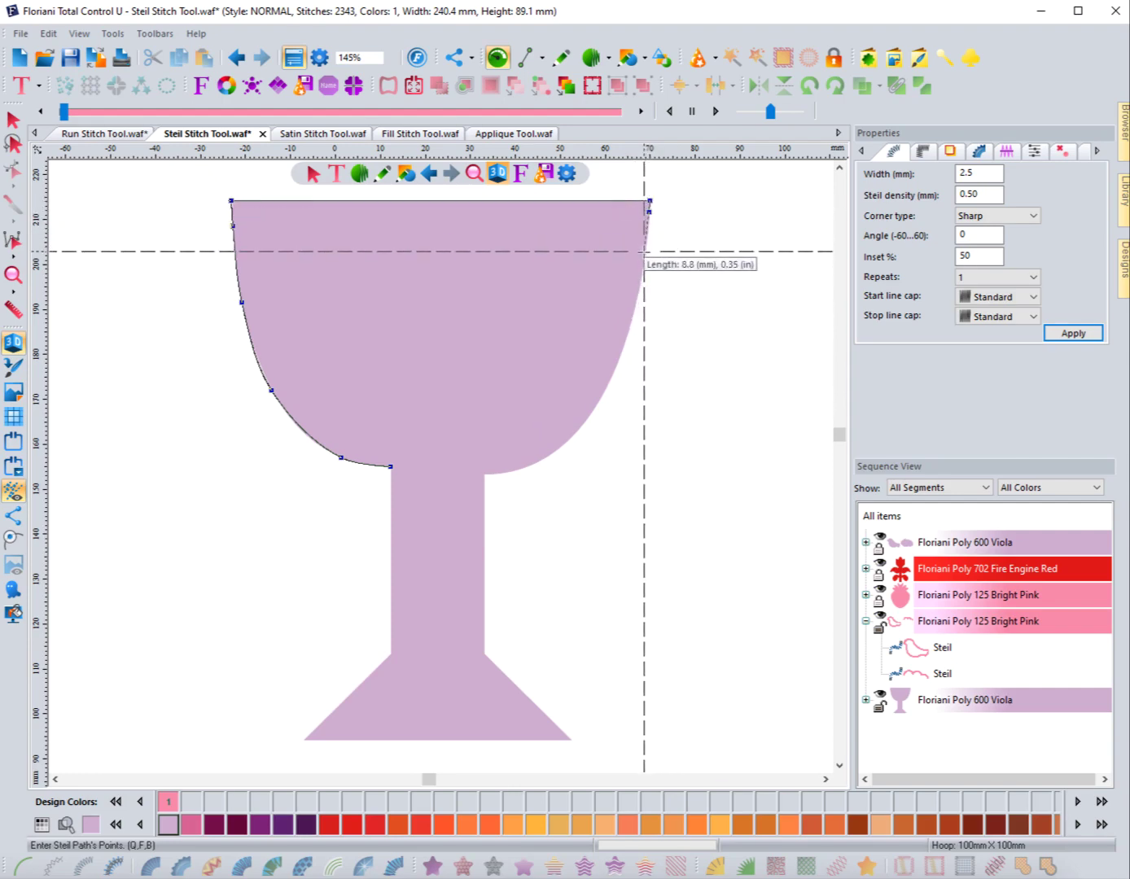
pyautogui.click(644, 251)
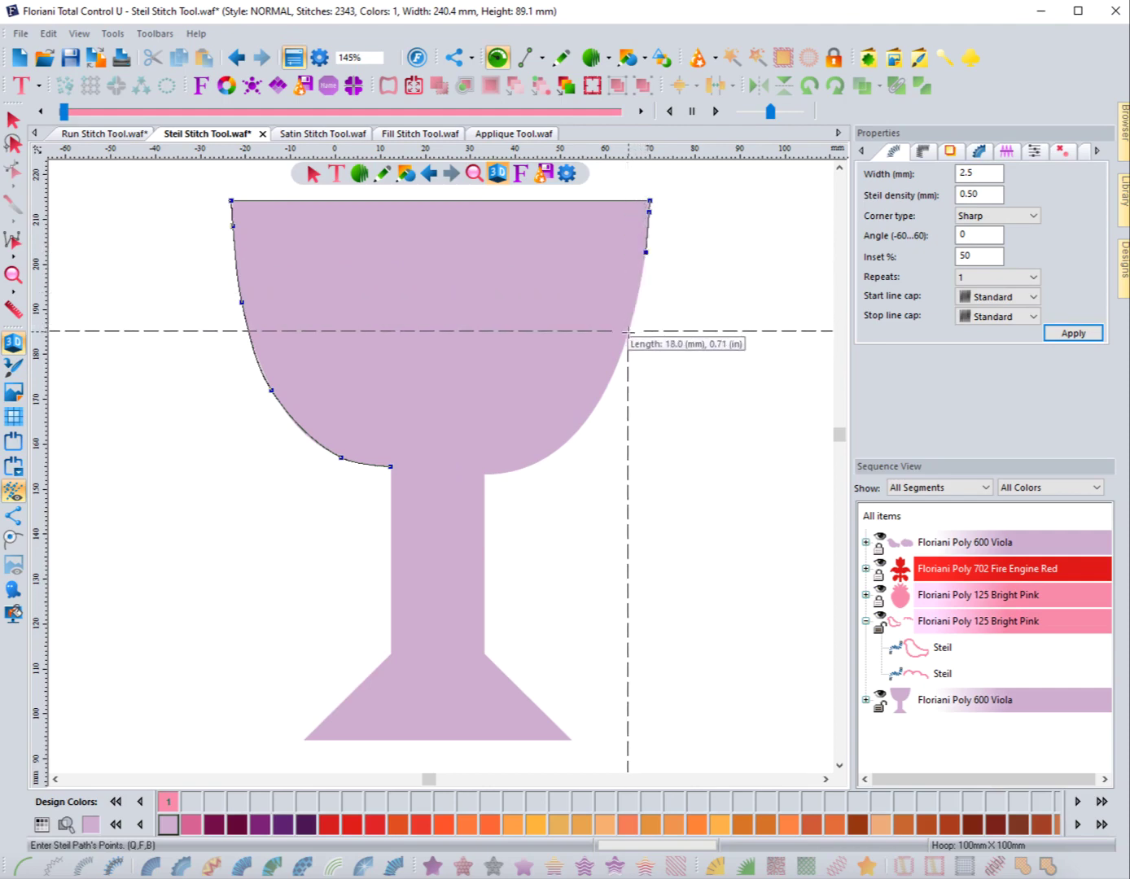
pyautogui.click(628, 330)
pyautogui.click(599, 399)
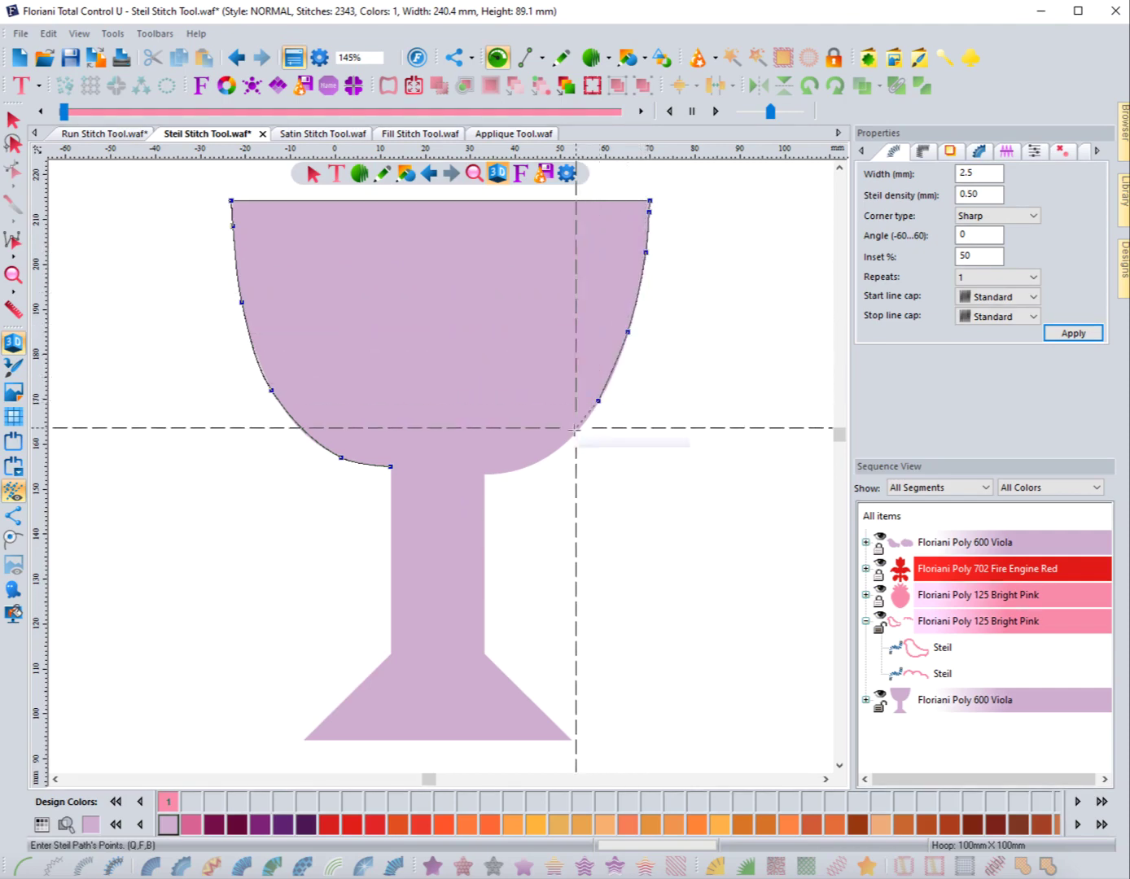
pyautogui.click(560, 450)
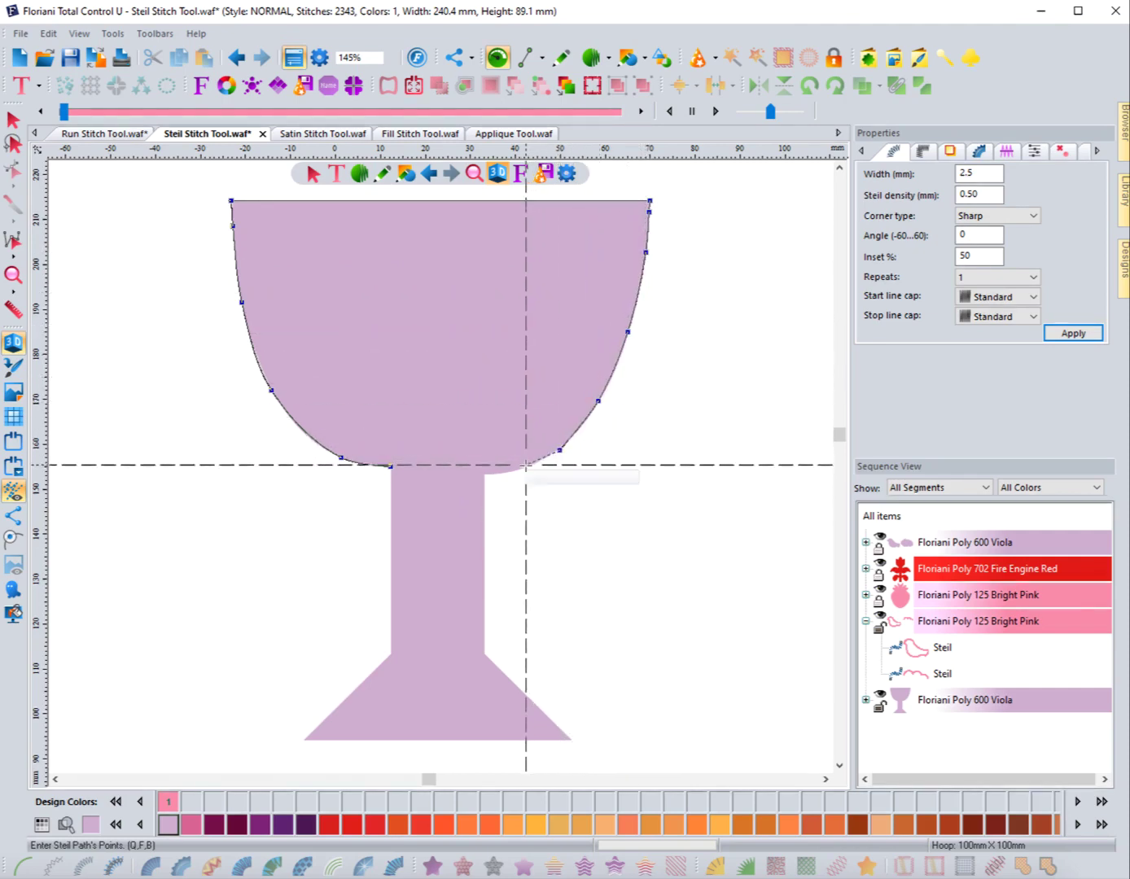
pyautogui.click(522, 470)
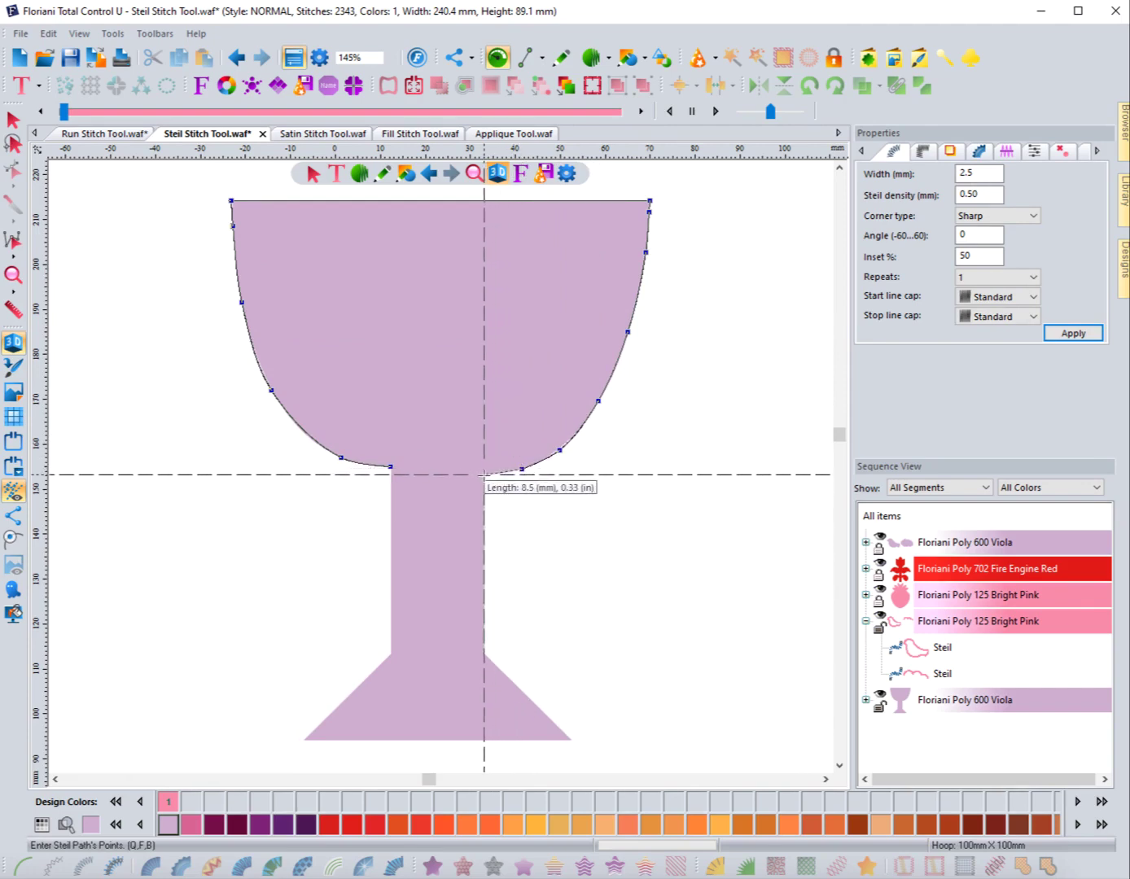
pyautogui.click(484, 473)
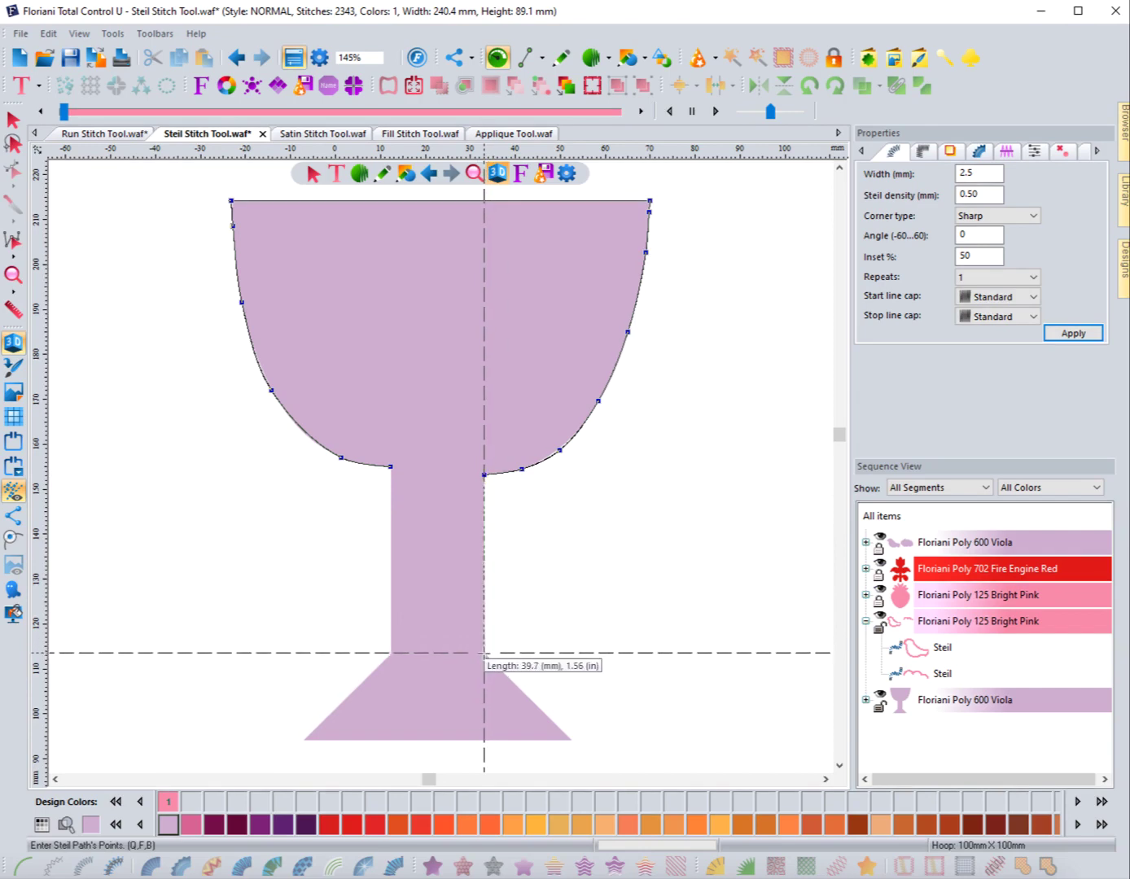
# Trace the stem and base corners and close the goblet's steil outline
pyautogui.click(485, 653)
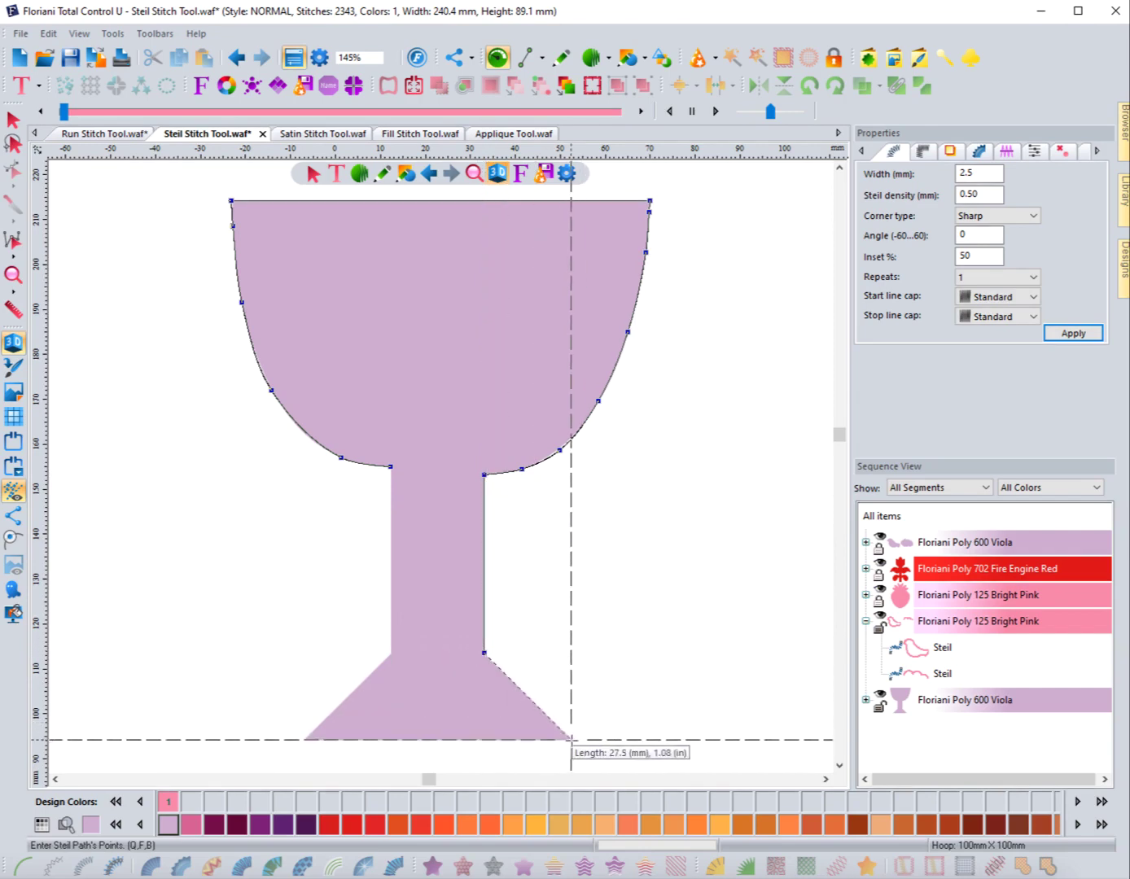
pyautogui.click(571, 739)
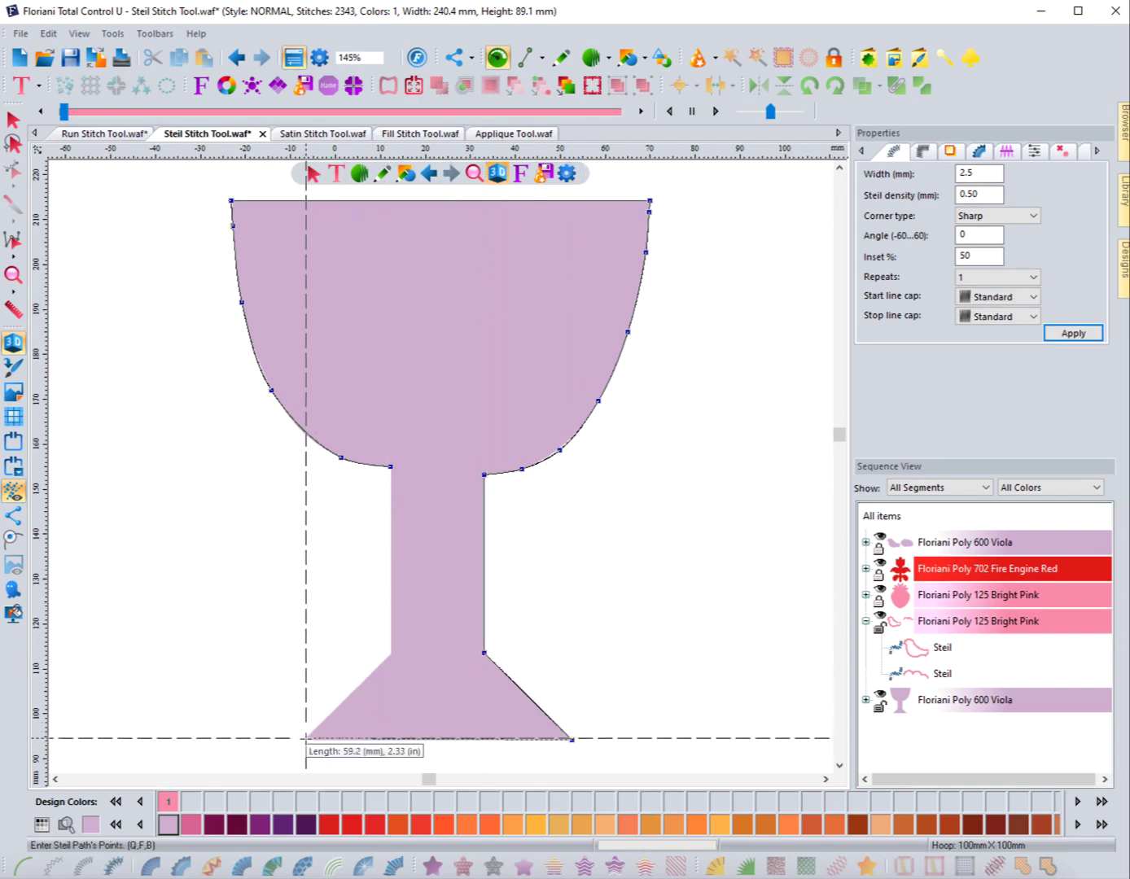
pyautogui.click(306, 739)
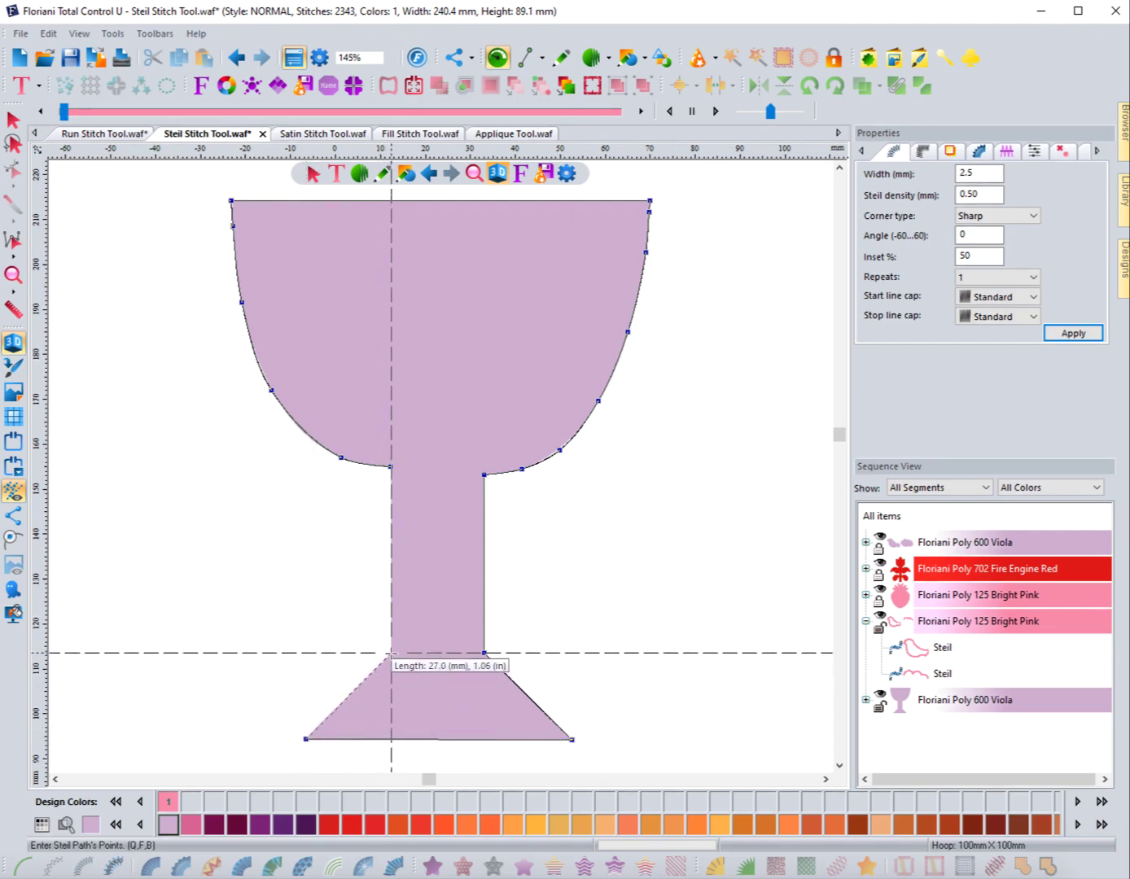
pyautogui.click(392, 653)
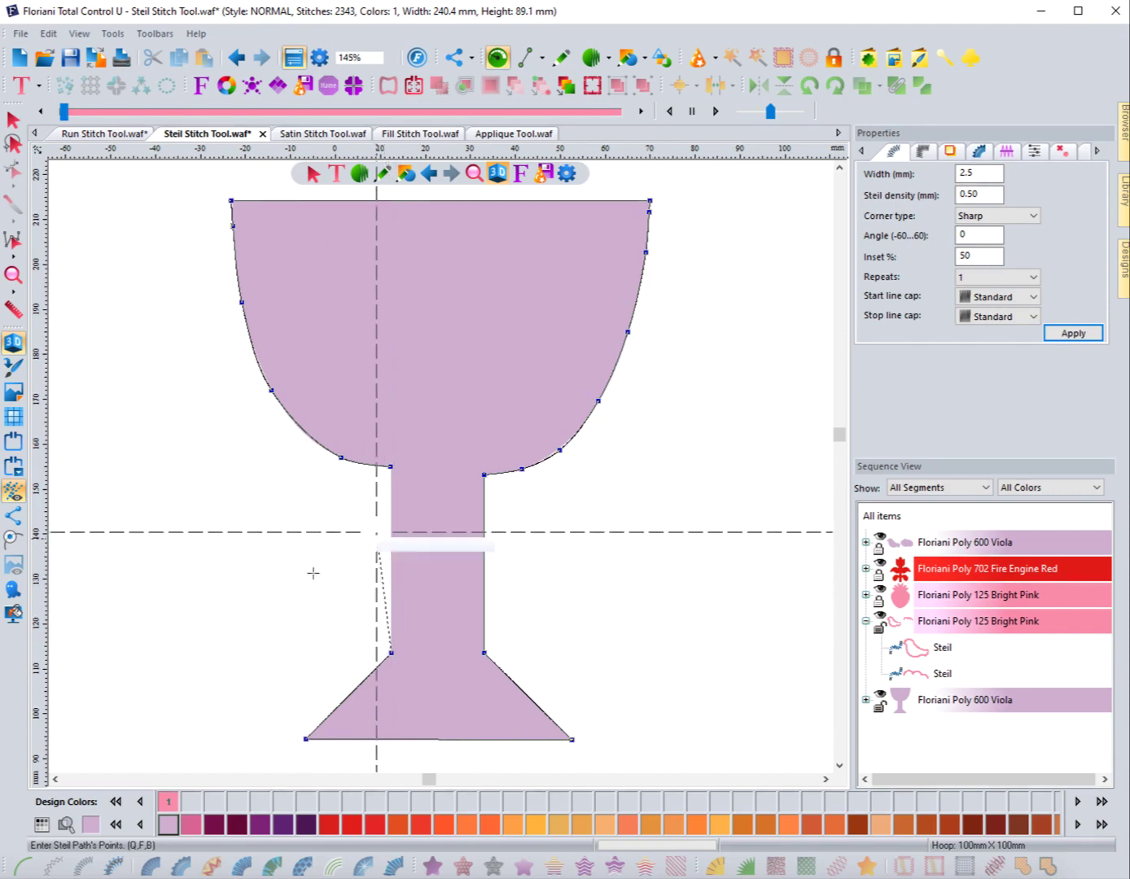
pyautogui.click(14, 542)
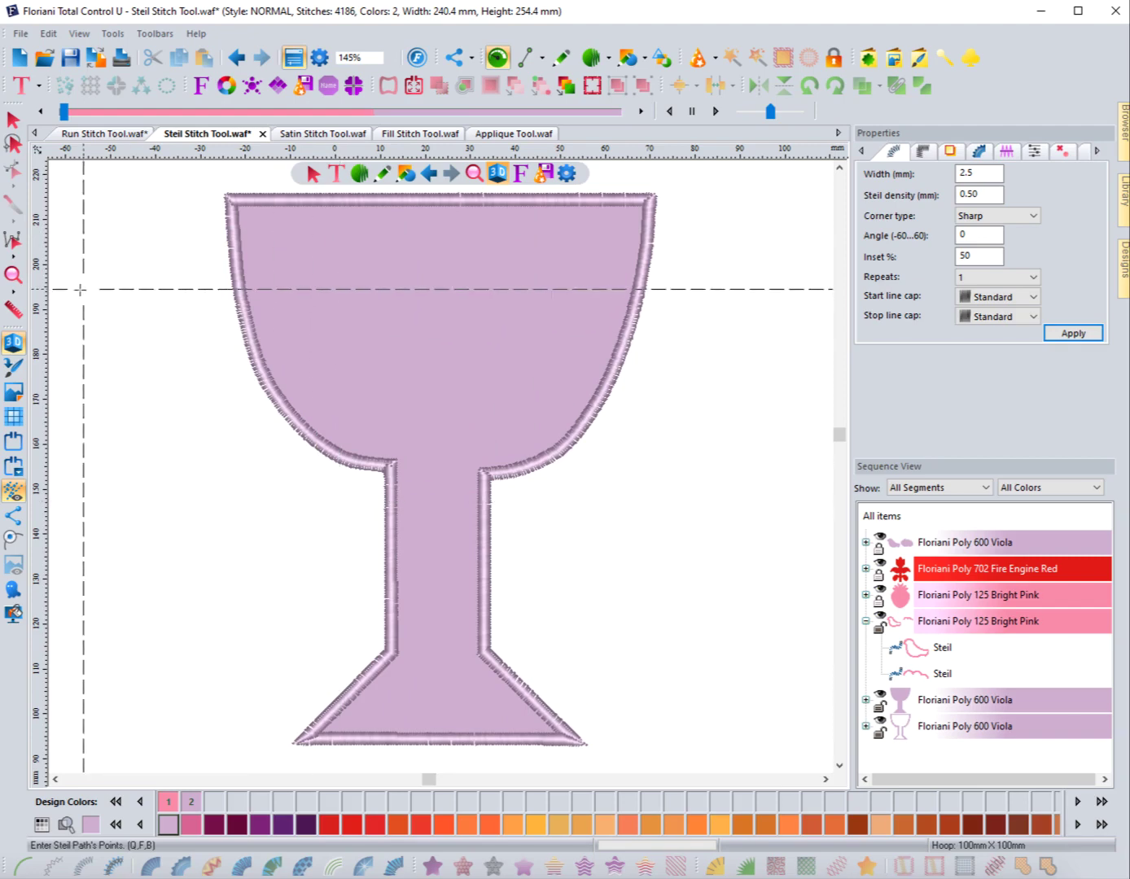
# Zoom out to all designs, then zoom in closely on the red tulip
pyautogui.click(14, 276)
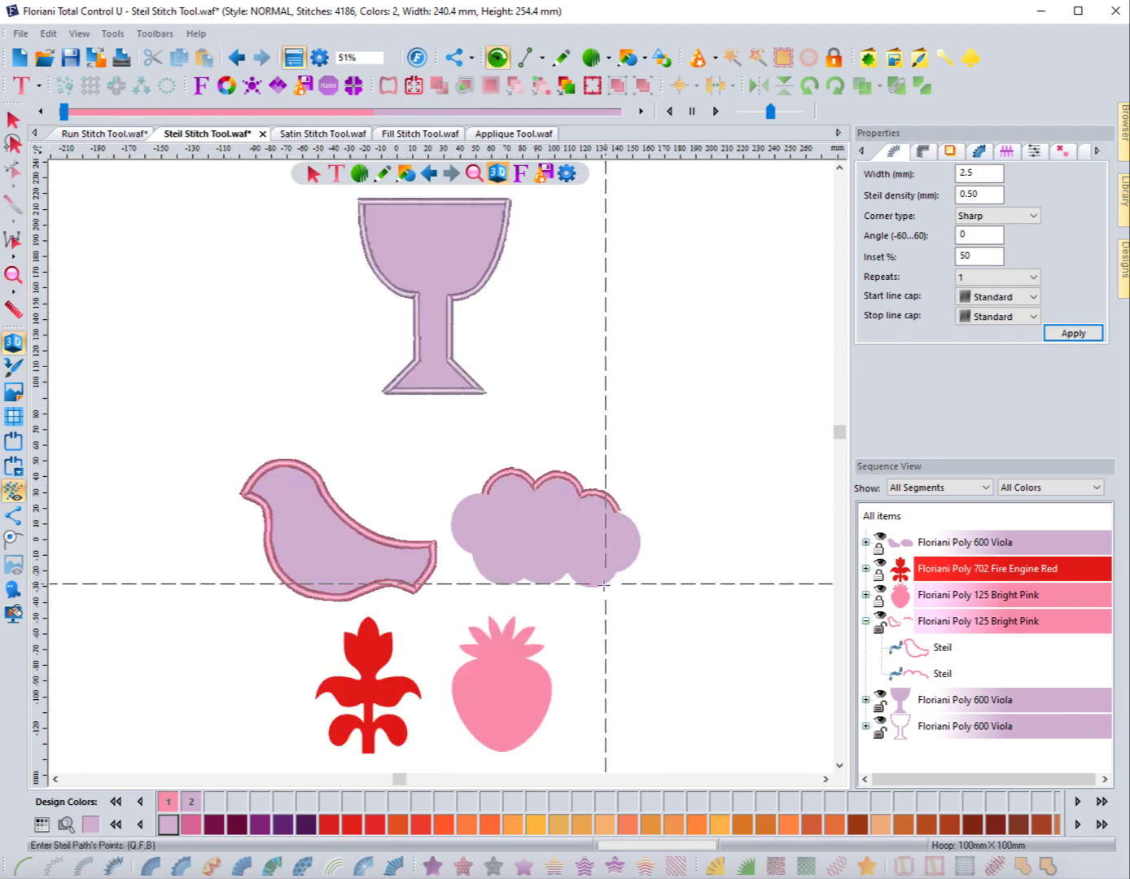
pyautogui.click(13, 275)
pyautogui.moveTo(293, 593); pyautogui.dragTo(437, 766)
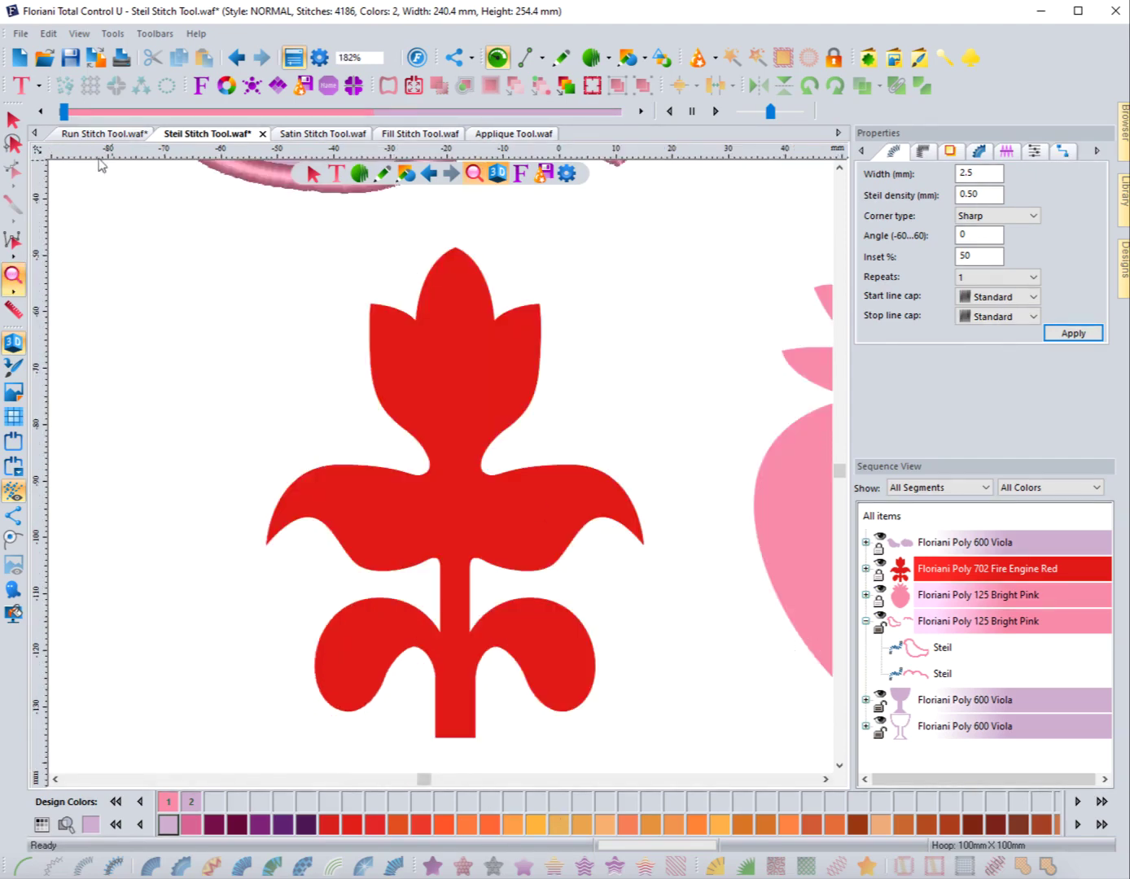
# Start a Steil path at the left petal and trace the middle and right petal tips
pyautogui.click(364, 178)
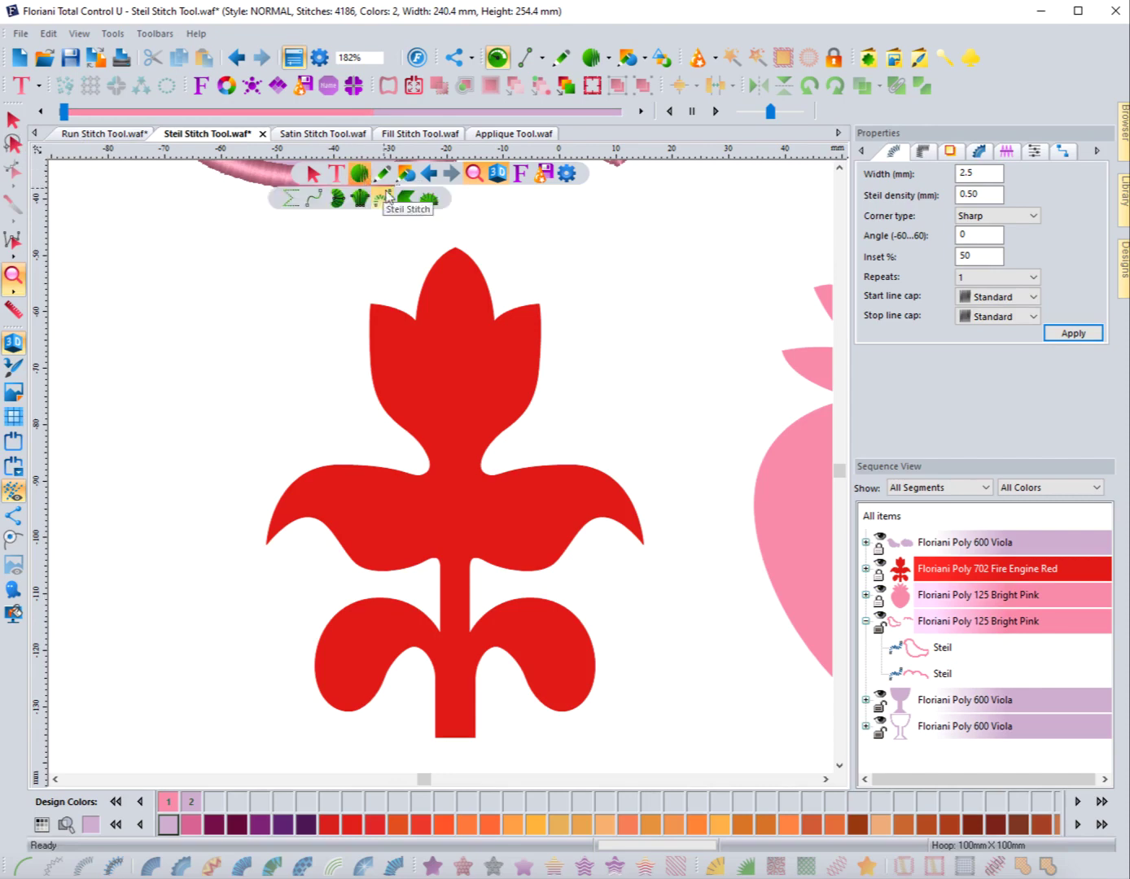
pyautogui.click(382, 199)
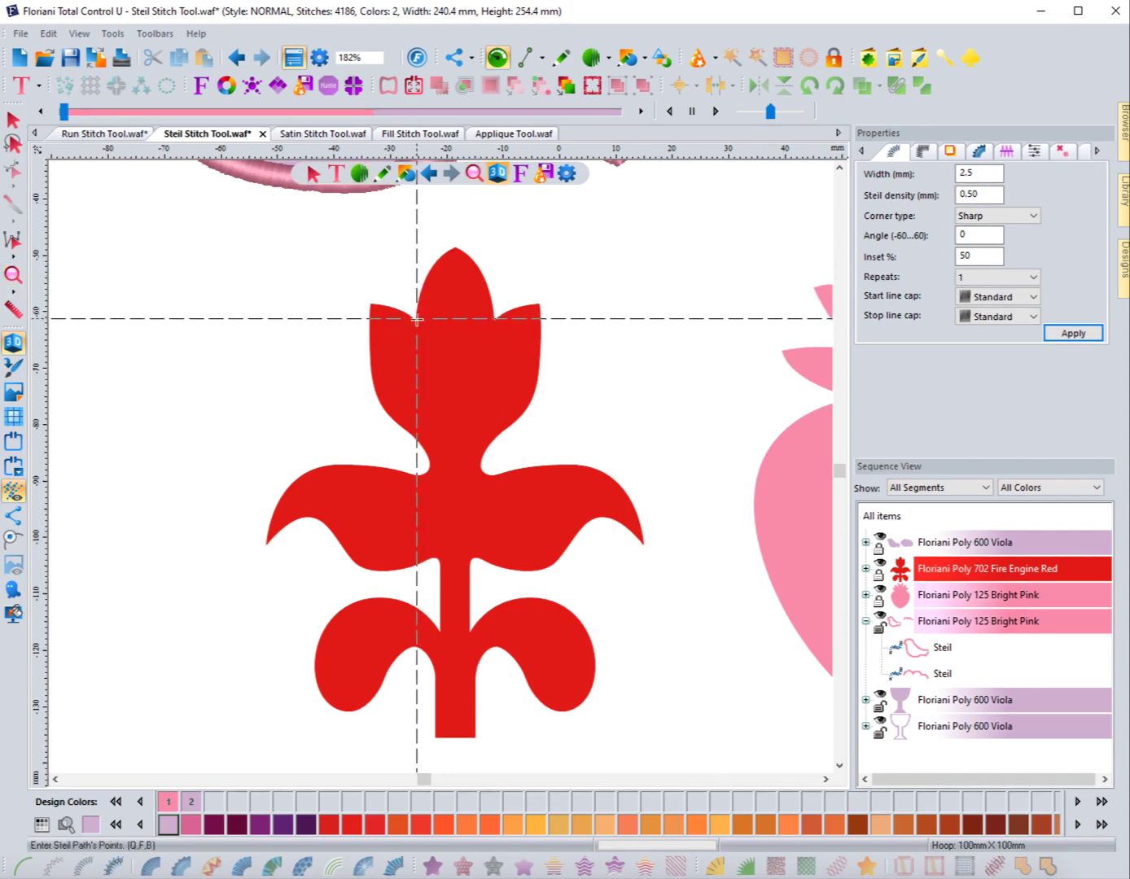
pyautogui.click(414, 319)
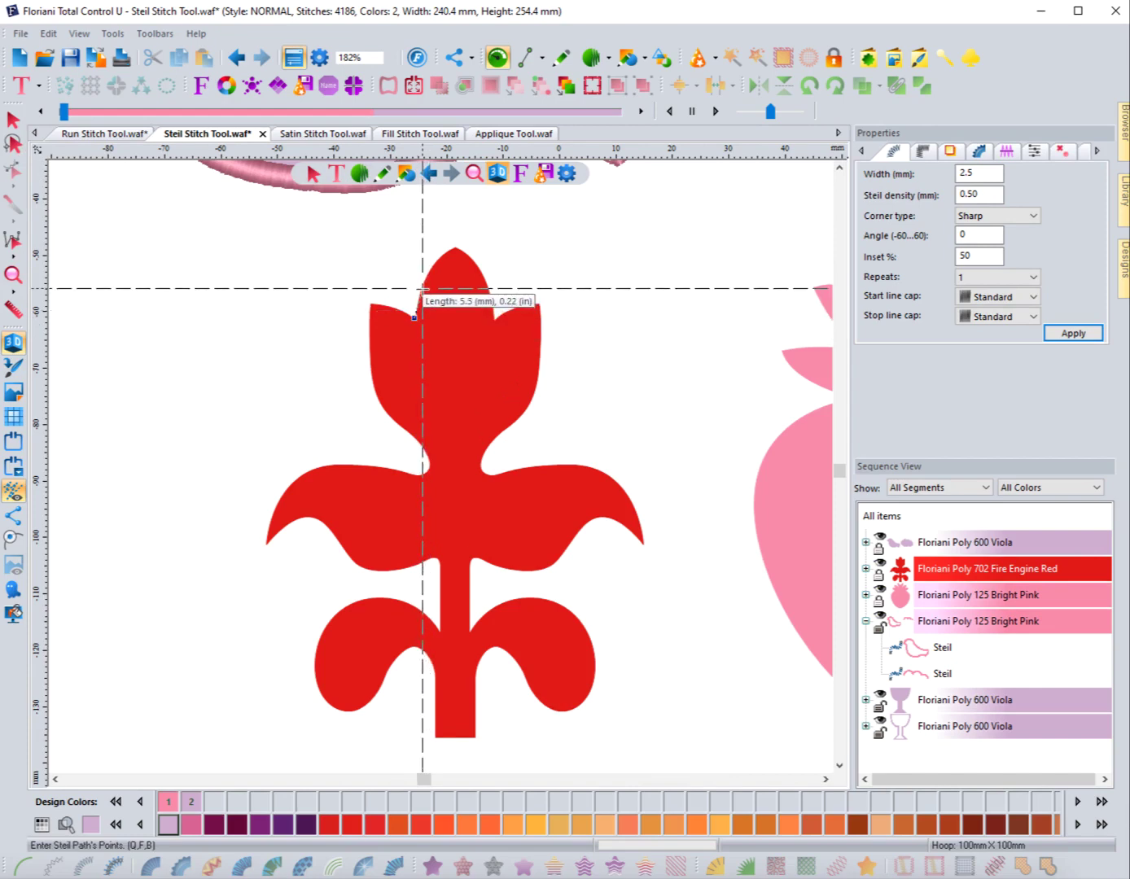
pyautogui.click(422, 287)
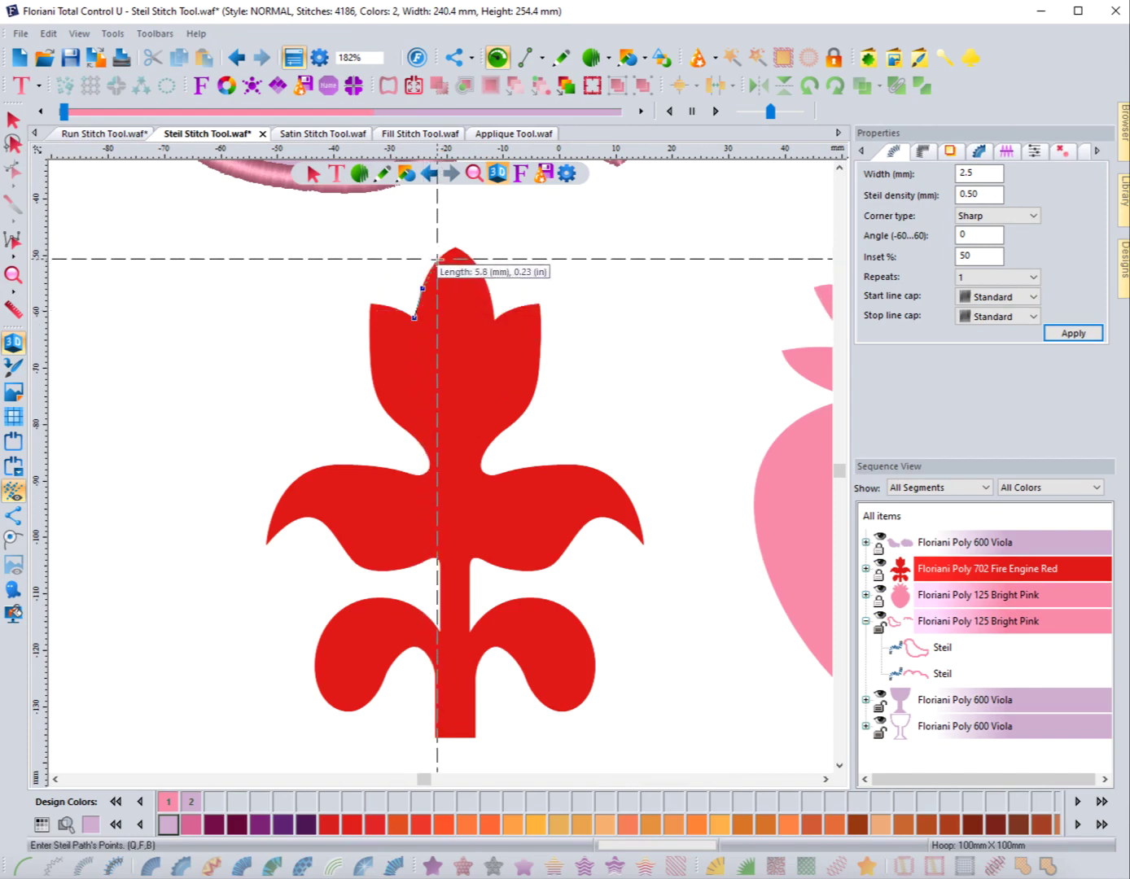
pyautogui.click(437, 259)
pyautogui.click(456, 247)
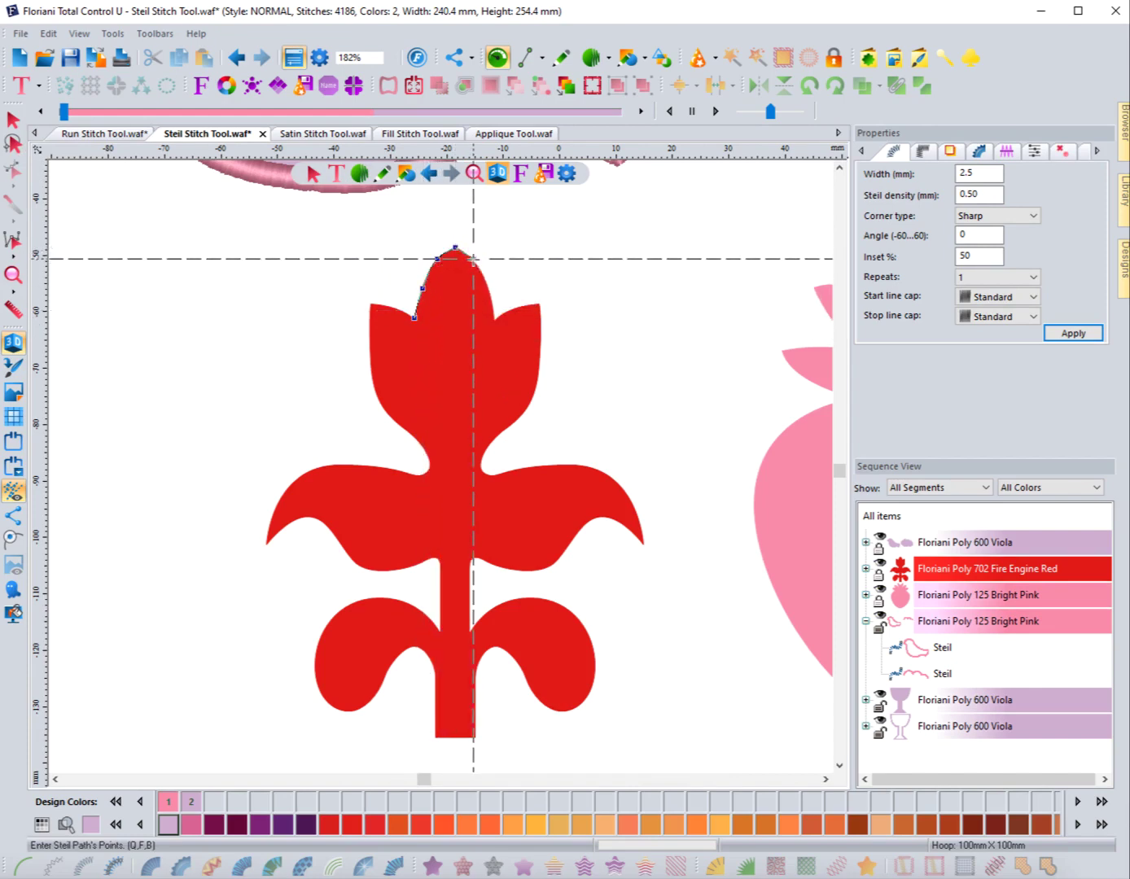
pyautogui.click(473, 259)
pyautogui.click(487, 282)
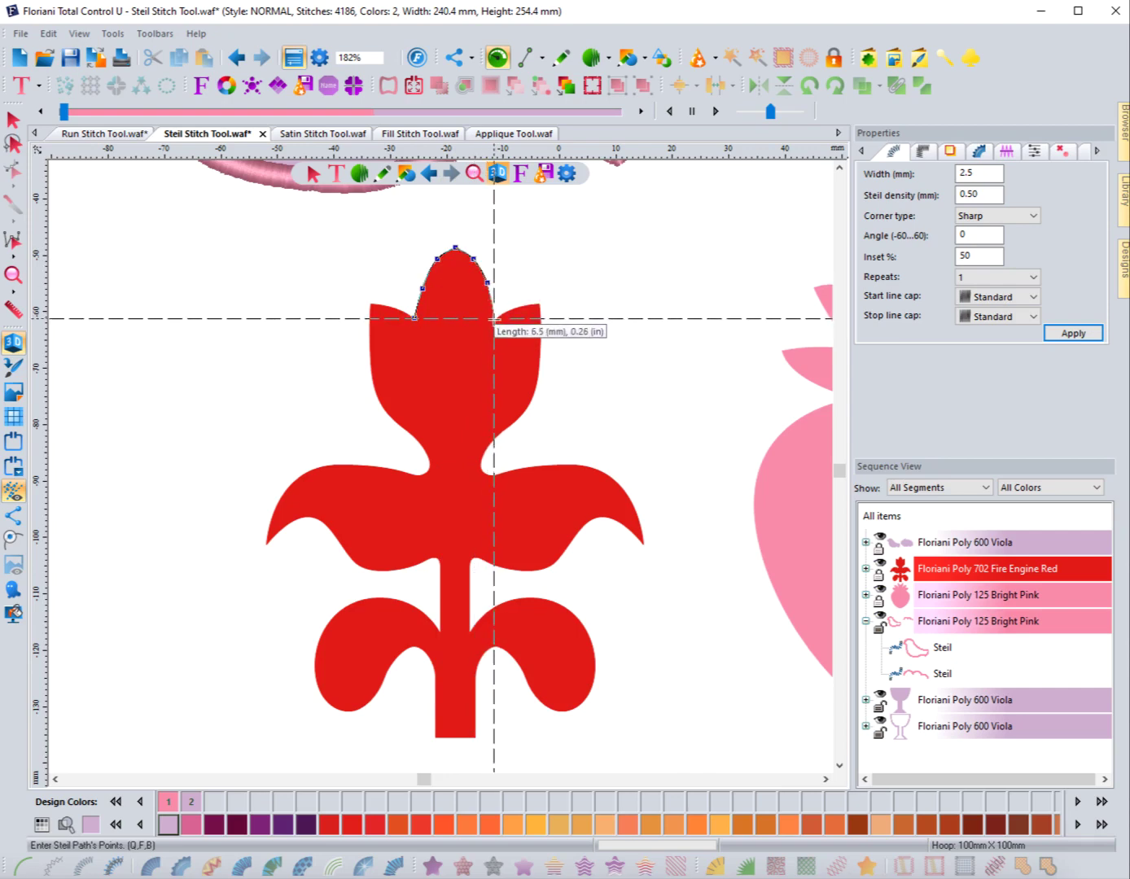
pyautogui.click(495, 321)
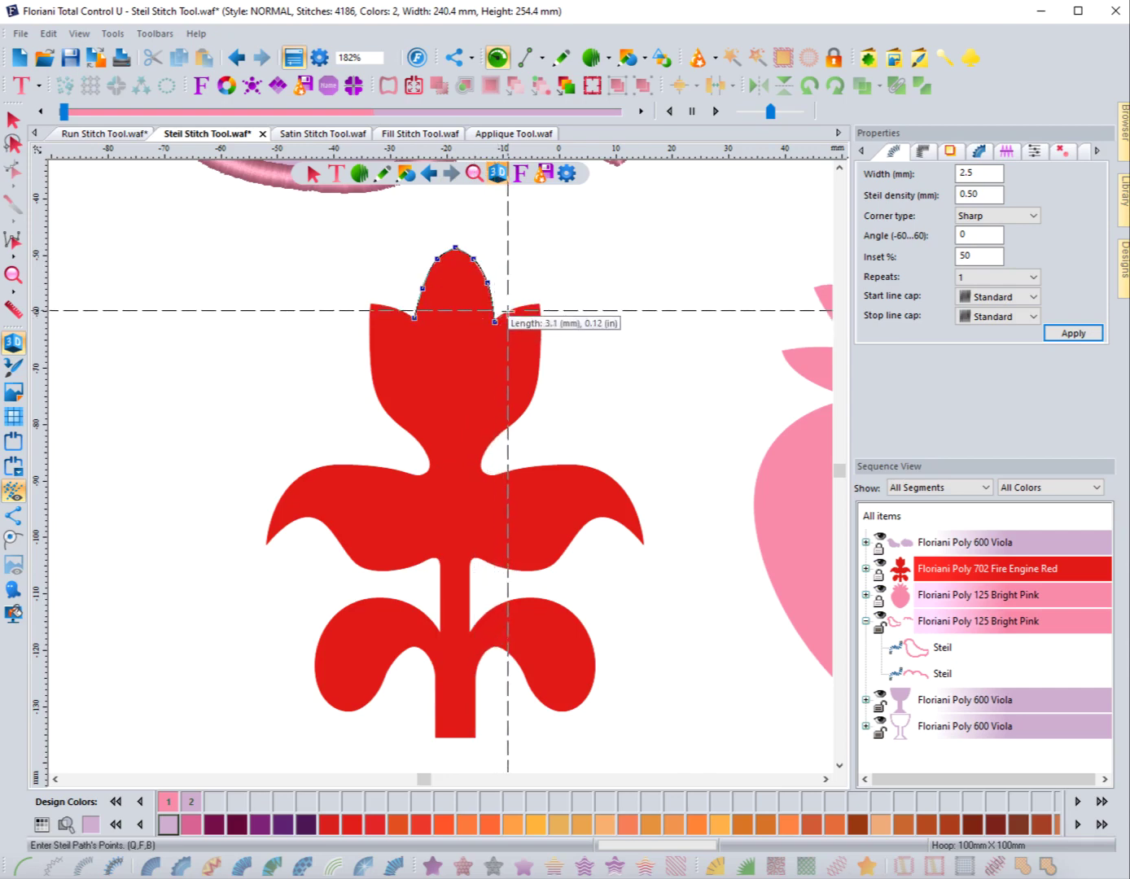
pyautogui.click(508, 311)
pyautogui.click(524, 306)
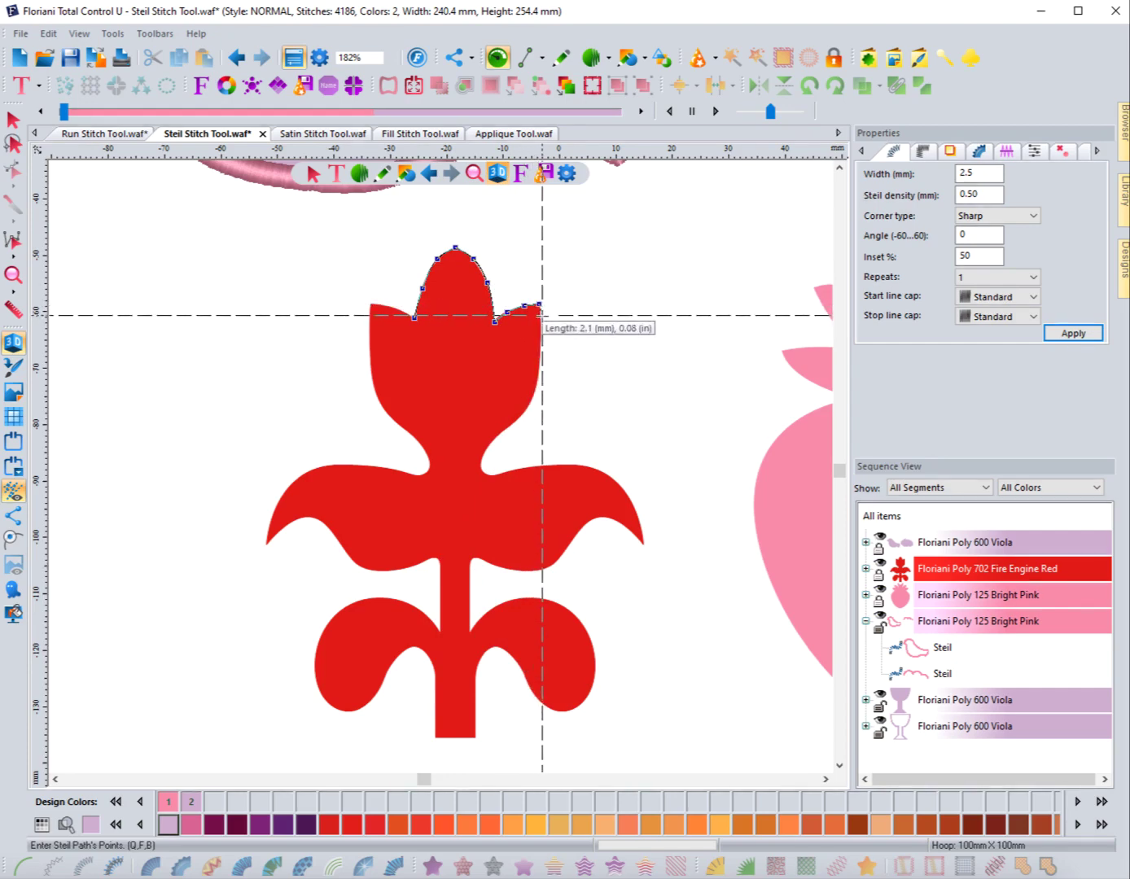
pyautogui.click(541, 316)
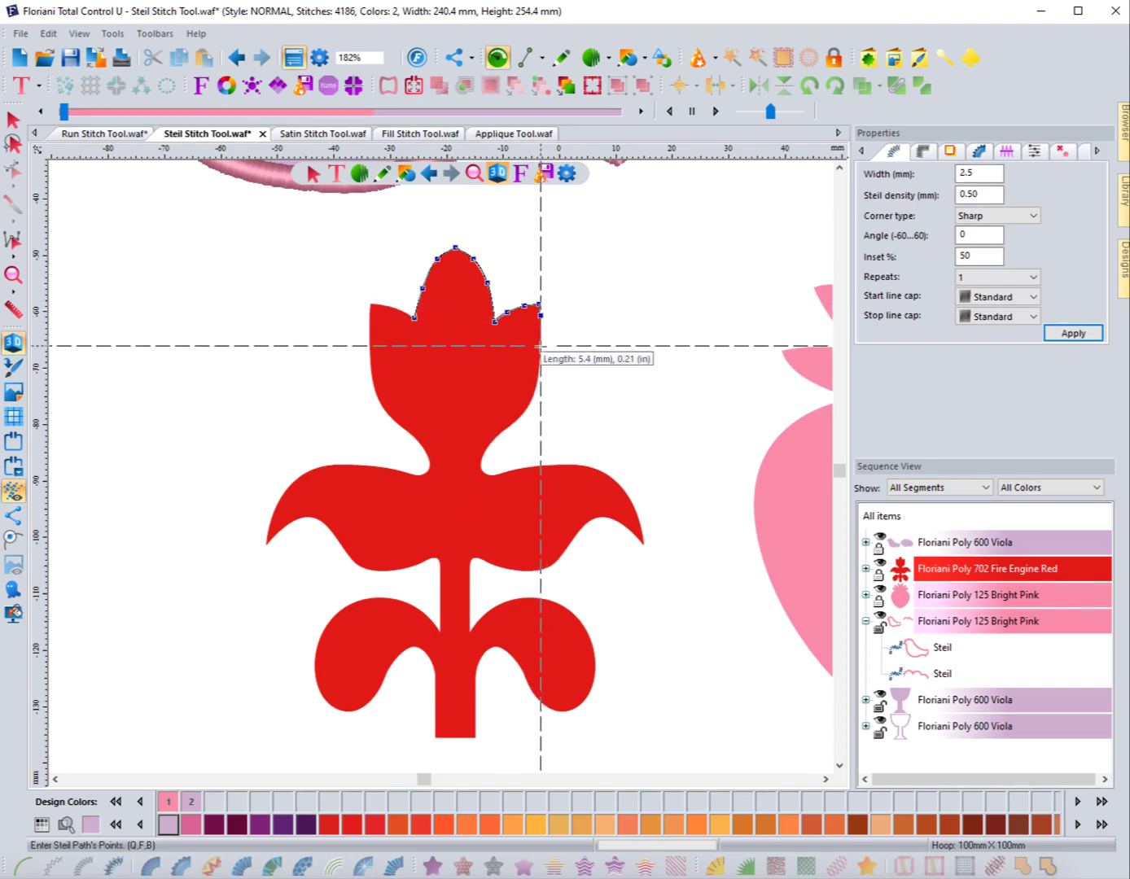
# Trace down the flower head's right side into the neck
pyautogui.click(538, 379)
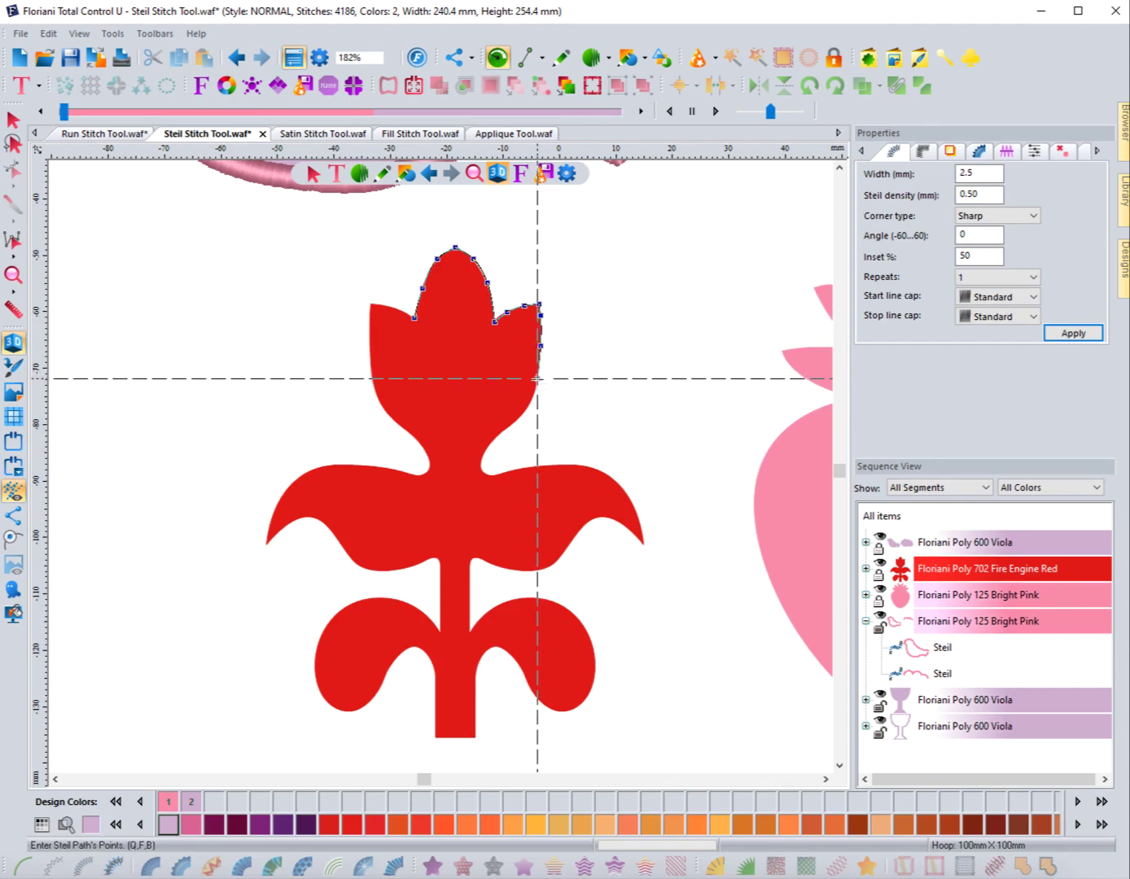
pyautogui.click(527, 413)
pyautogui.click(498, 433)
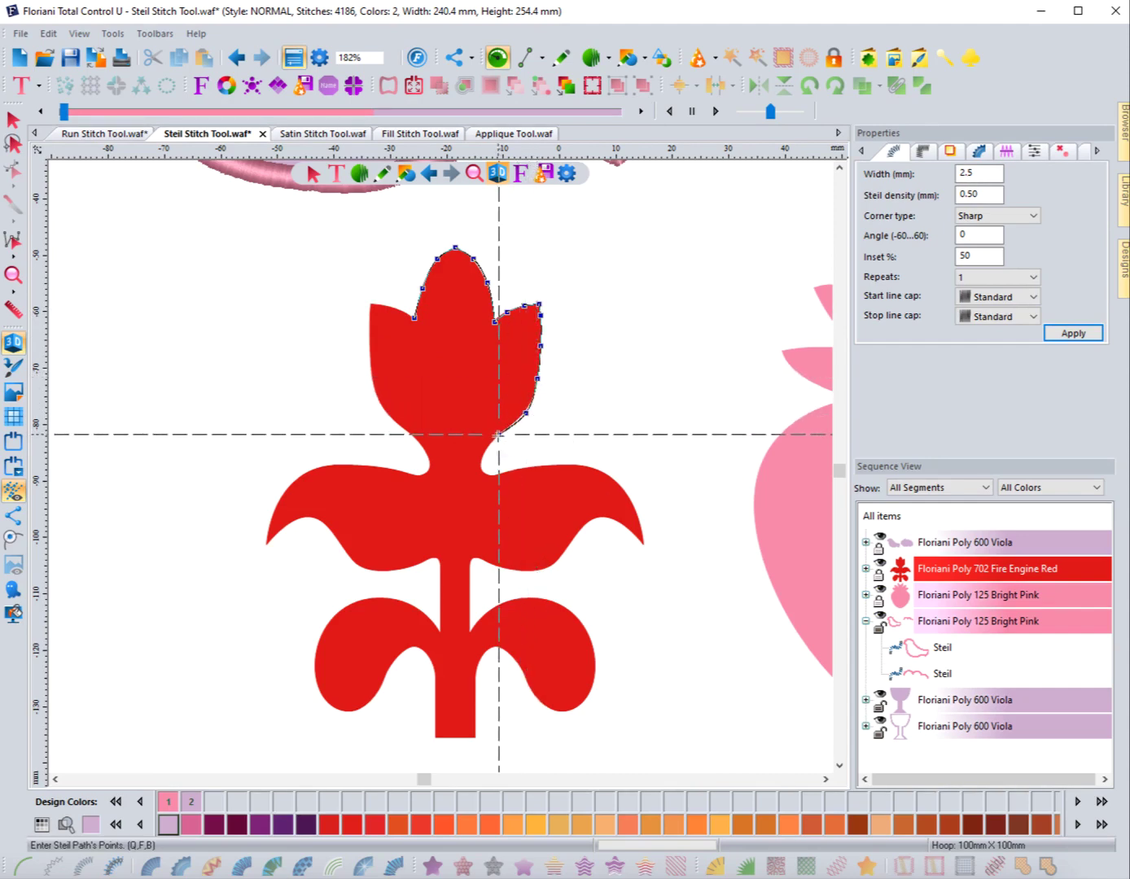
pyautogui.click(485, 449)
pyautogui.click(480, 465)
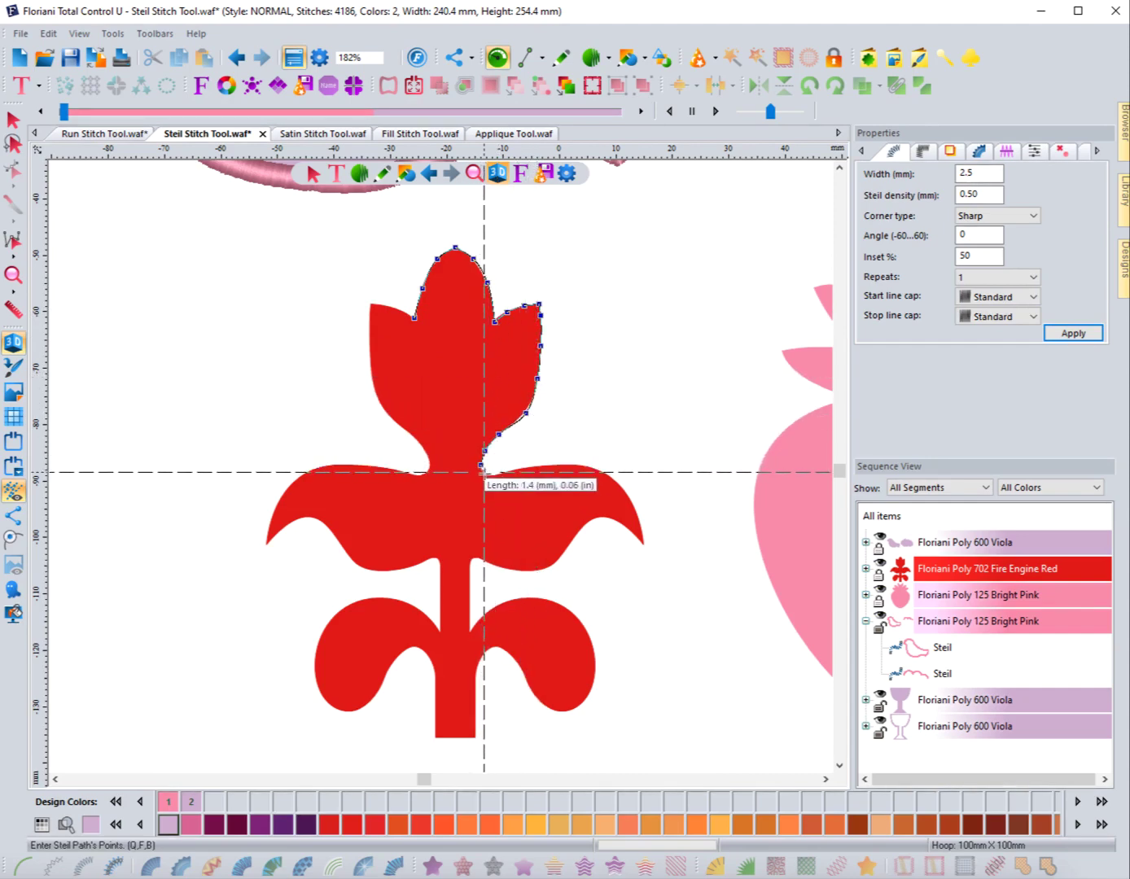
pyautogui.click(487, 474)
# Trace around the right upper leaf to its tip and back along its underside to the stem
pyautogui.click(508, 472)
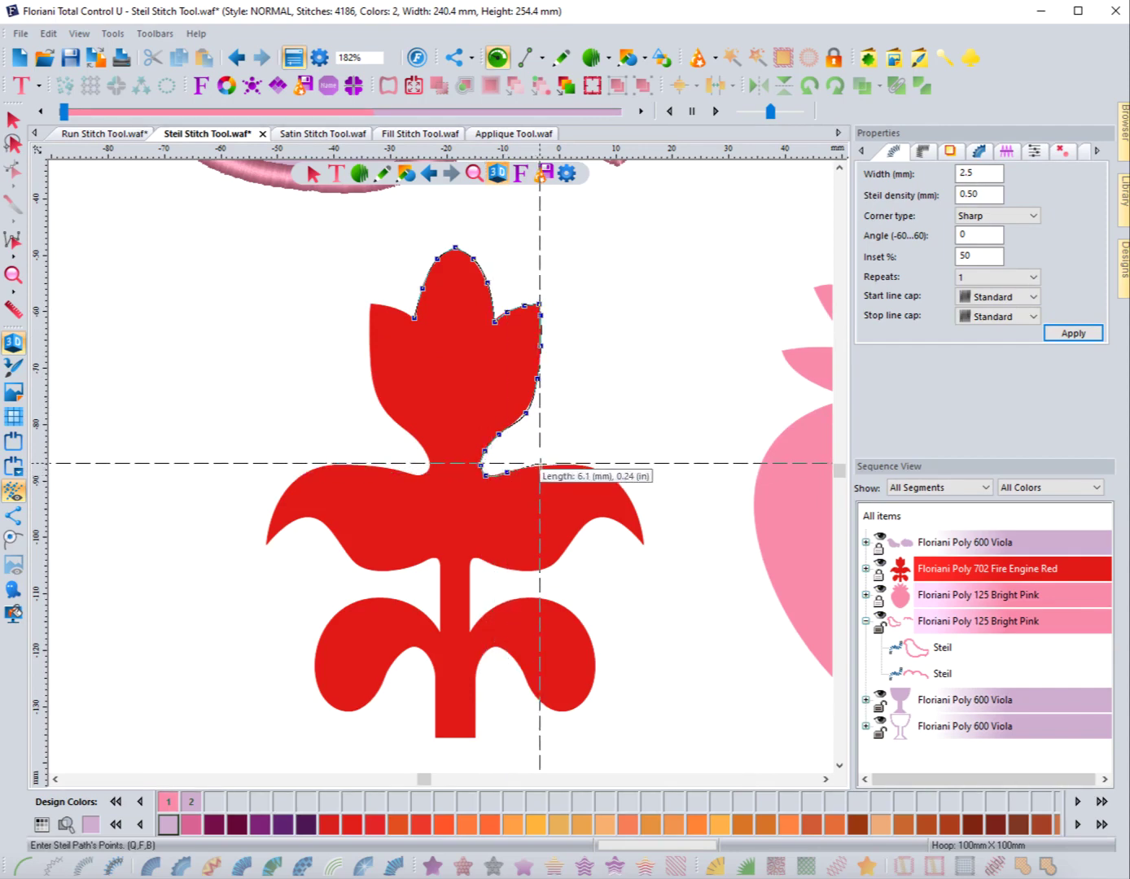
pyautogui.click(547, 464)
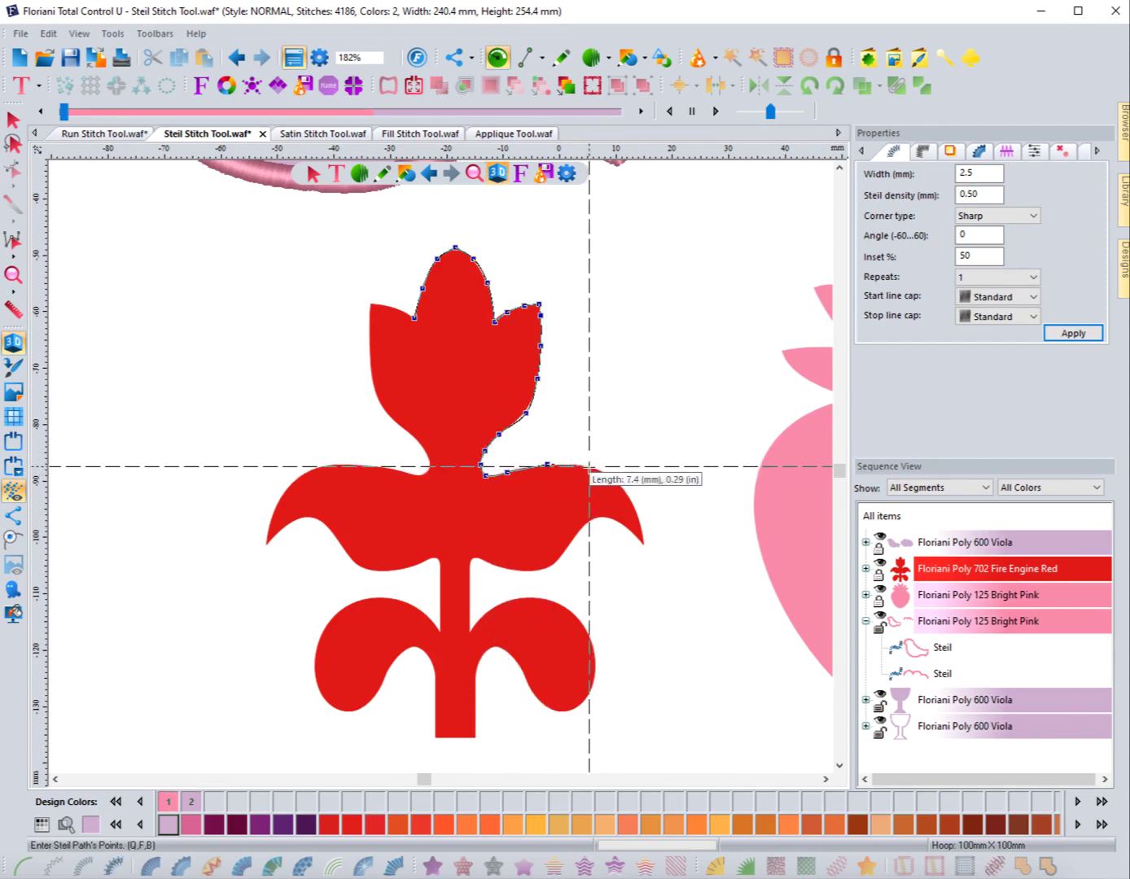
pyautogui.click(590, 467)
pyautogui.click(621, 484)
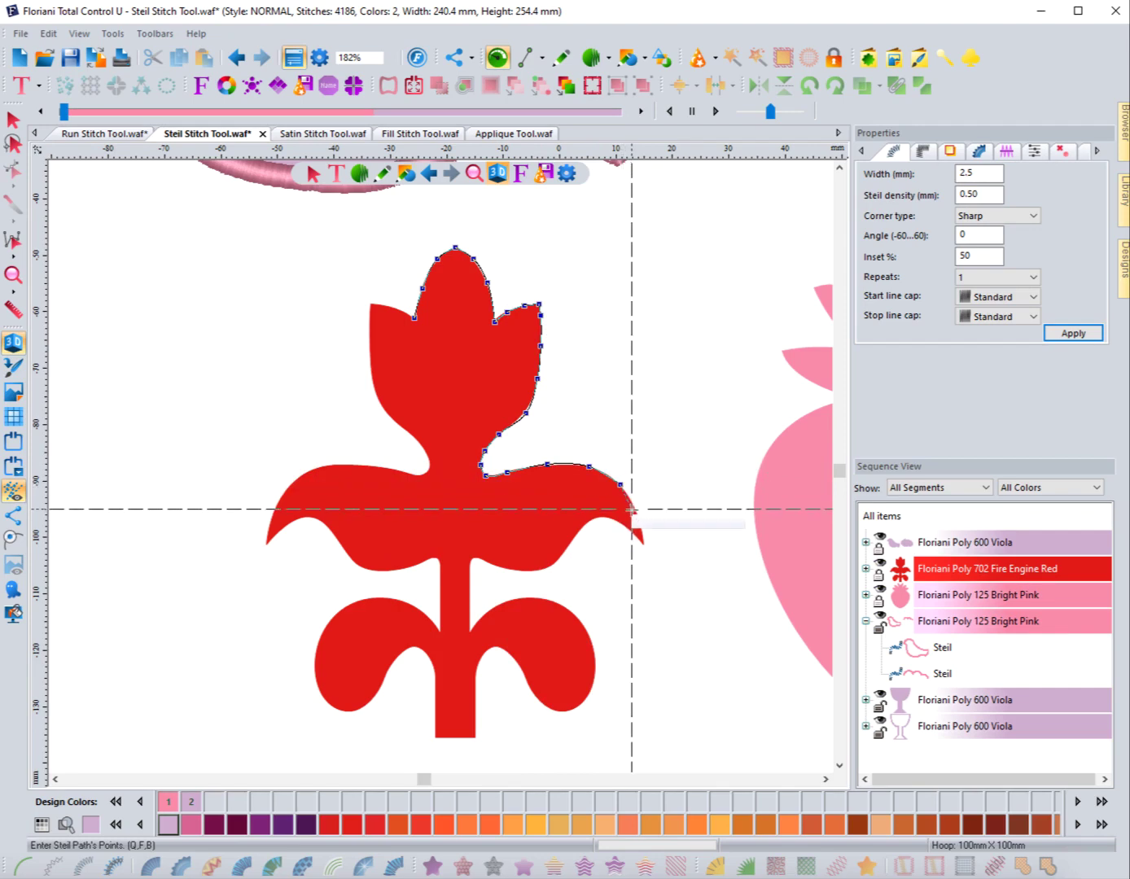
pyautogui.click(635, 512)
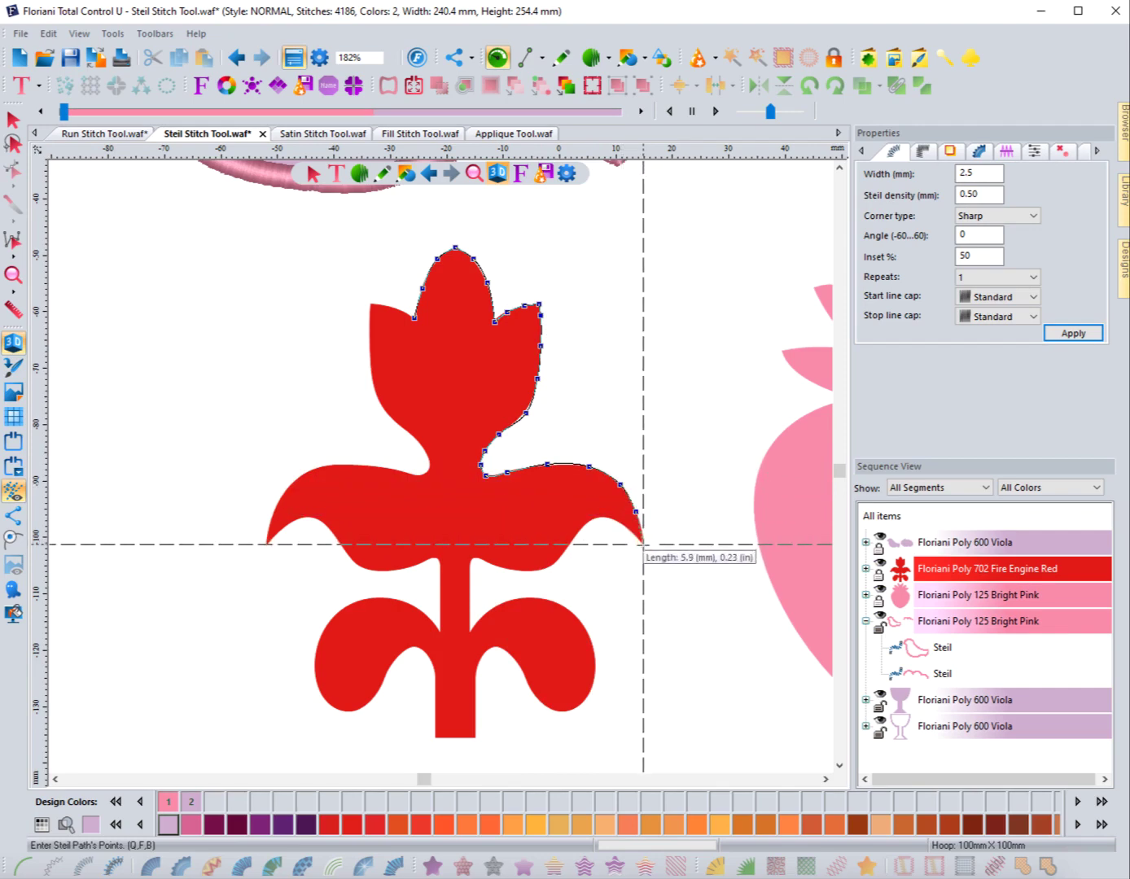
pyautogui.click(643, 541)
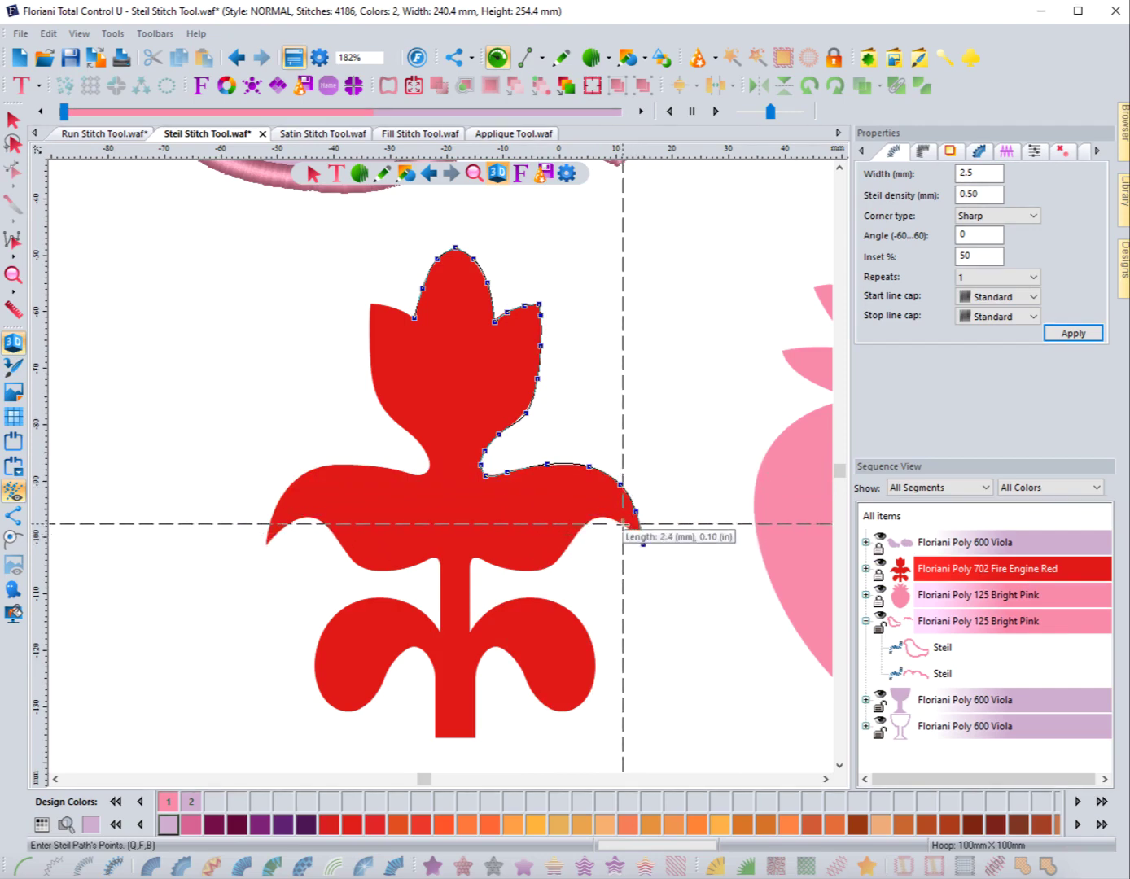
pyautogui.click(596, 514)
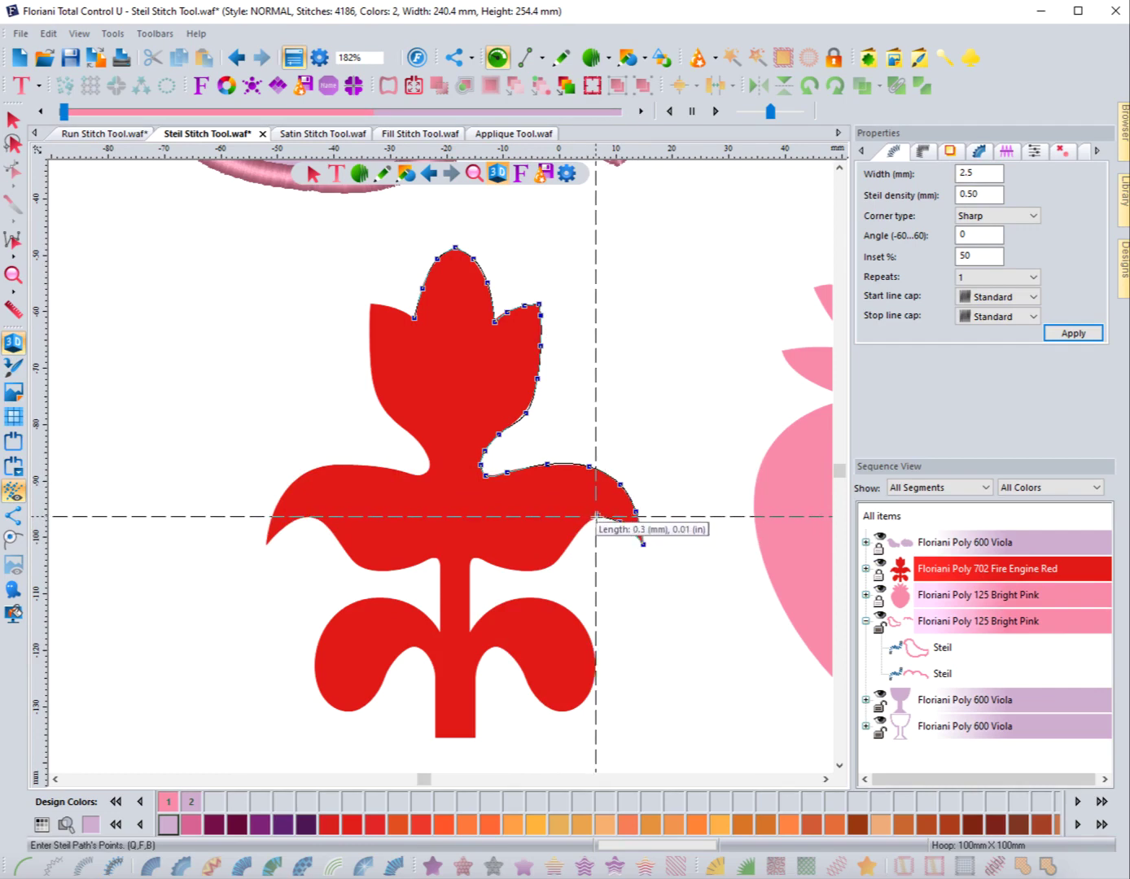
pyautogui.click(576, 534)
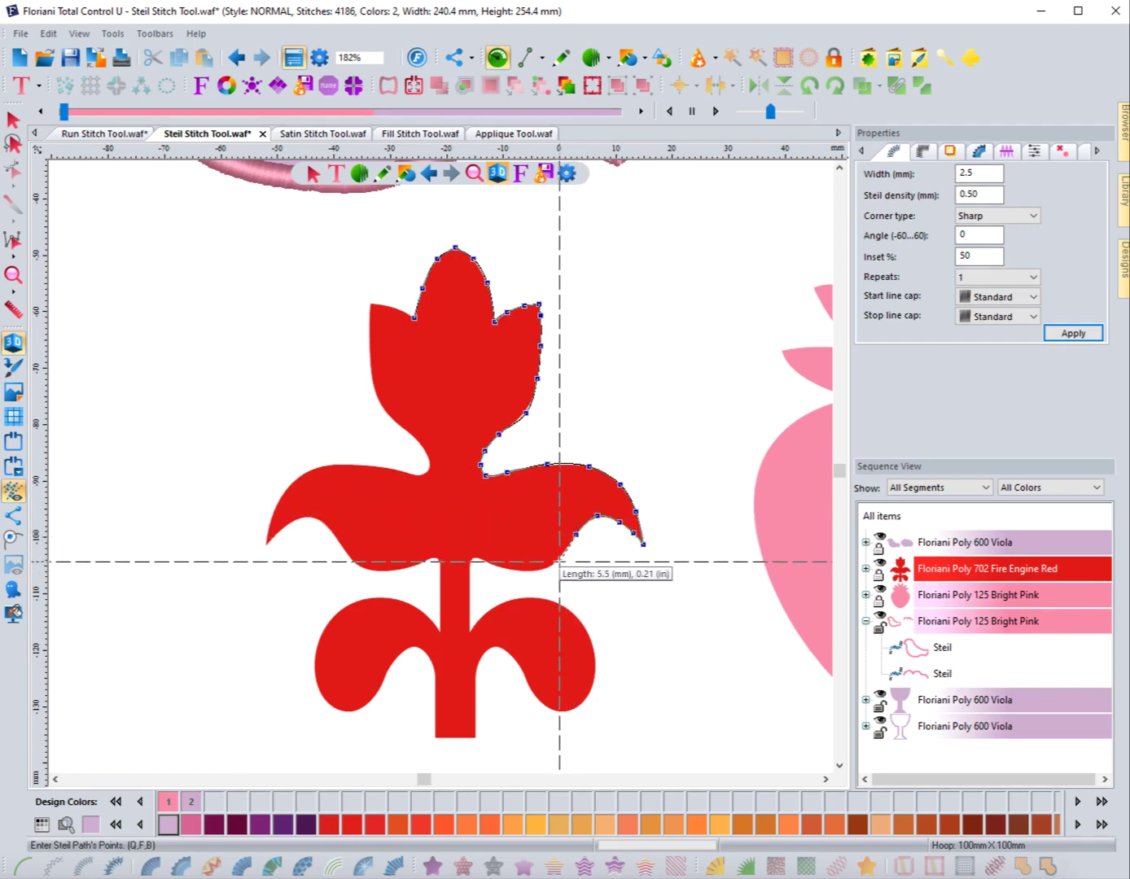
pyautogui.click(556, 561)
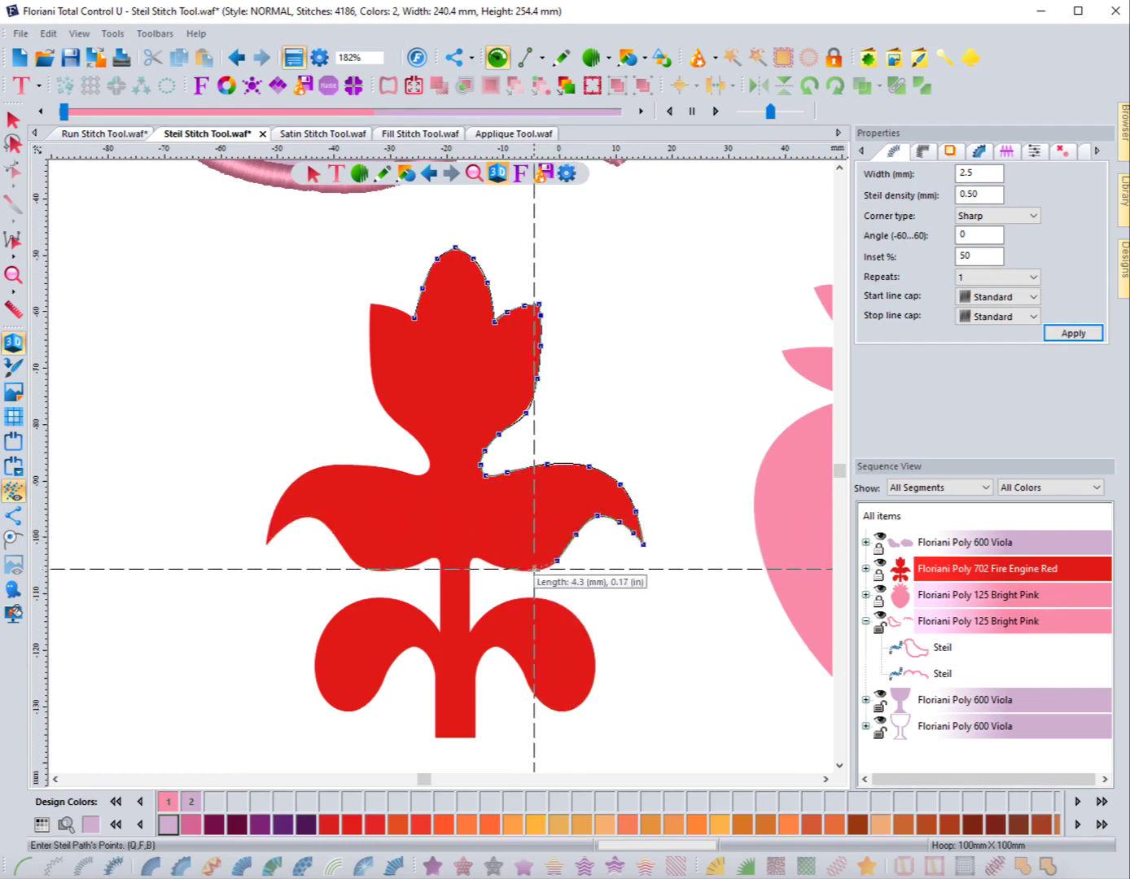
pyautogui.click(533, 570)
pyautogui.click(501, 566)
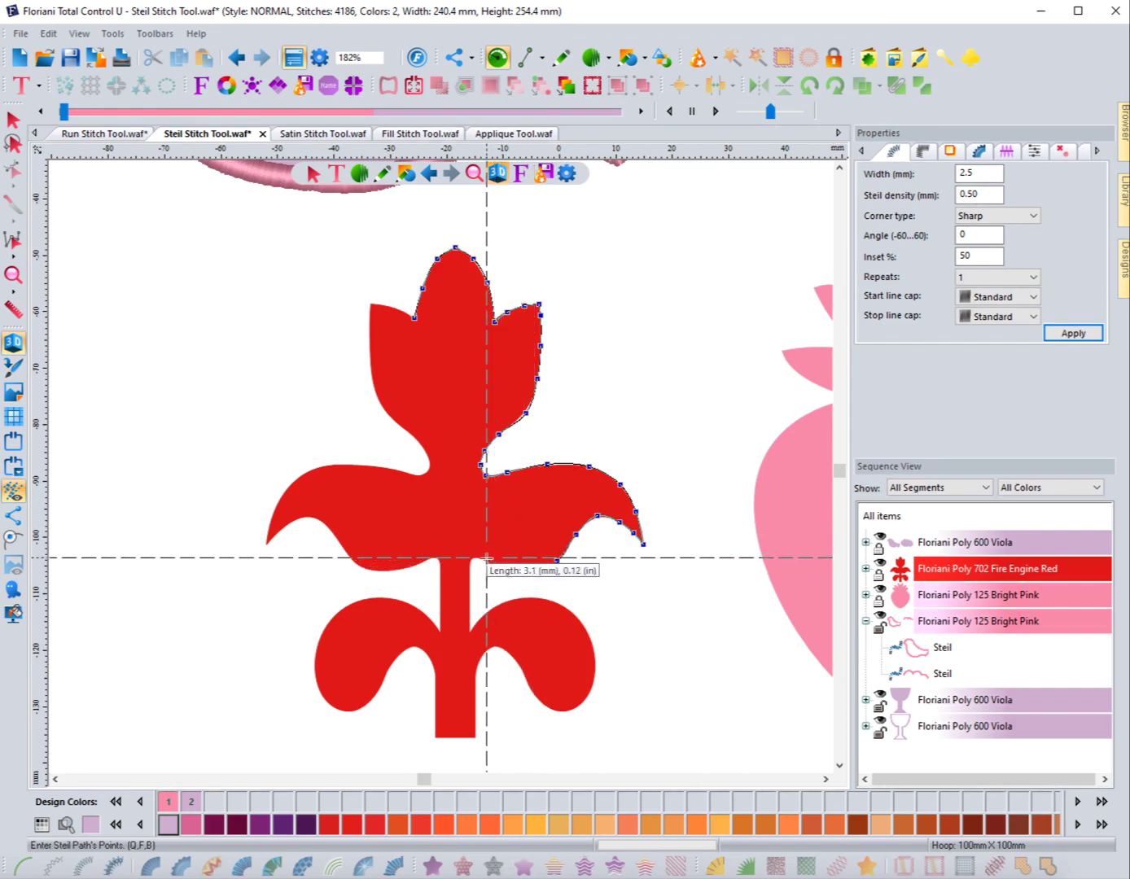
pyautogui.click(475, 559)
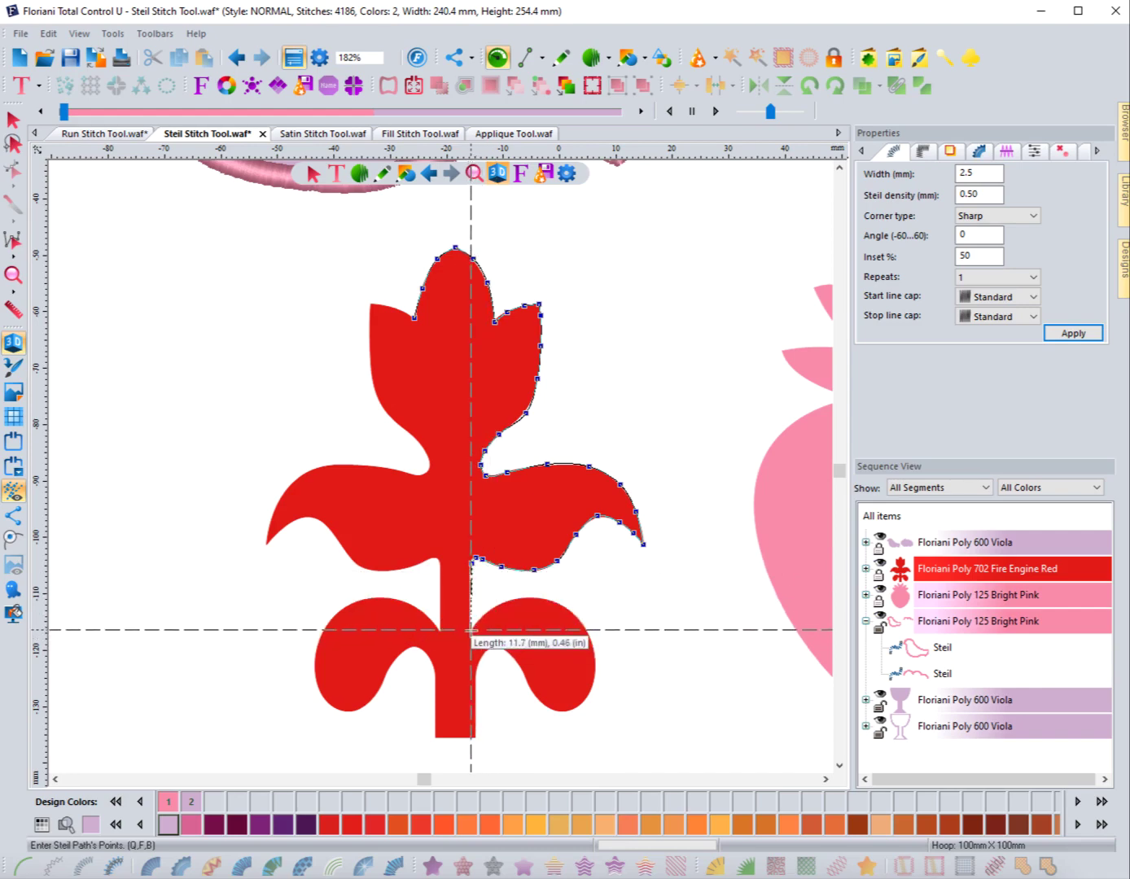
# Trace the stem's right edge and around the right lower leaf, continuing down the stem
pyautogui.click(469, 629)
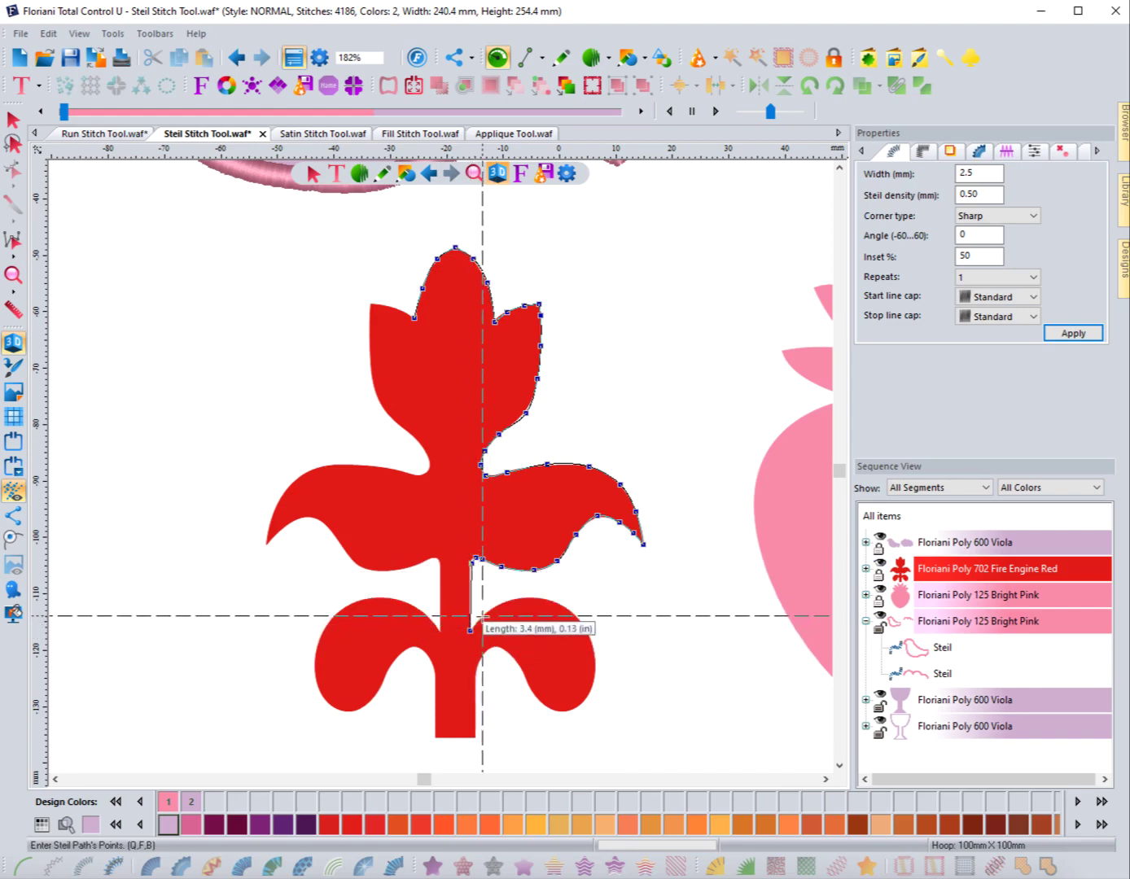
pyautogui.click(482, 615)
pyautogui.click(519, 598)
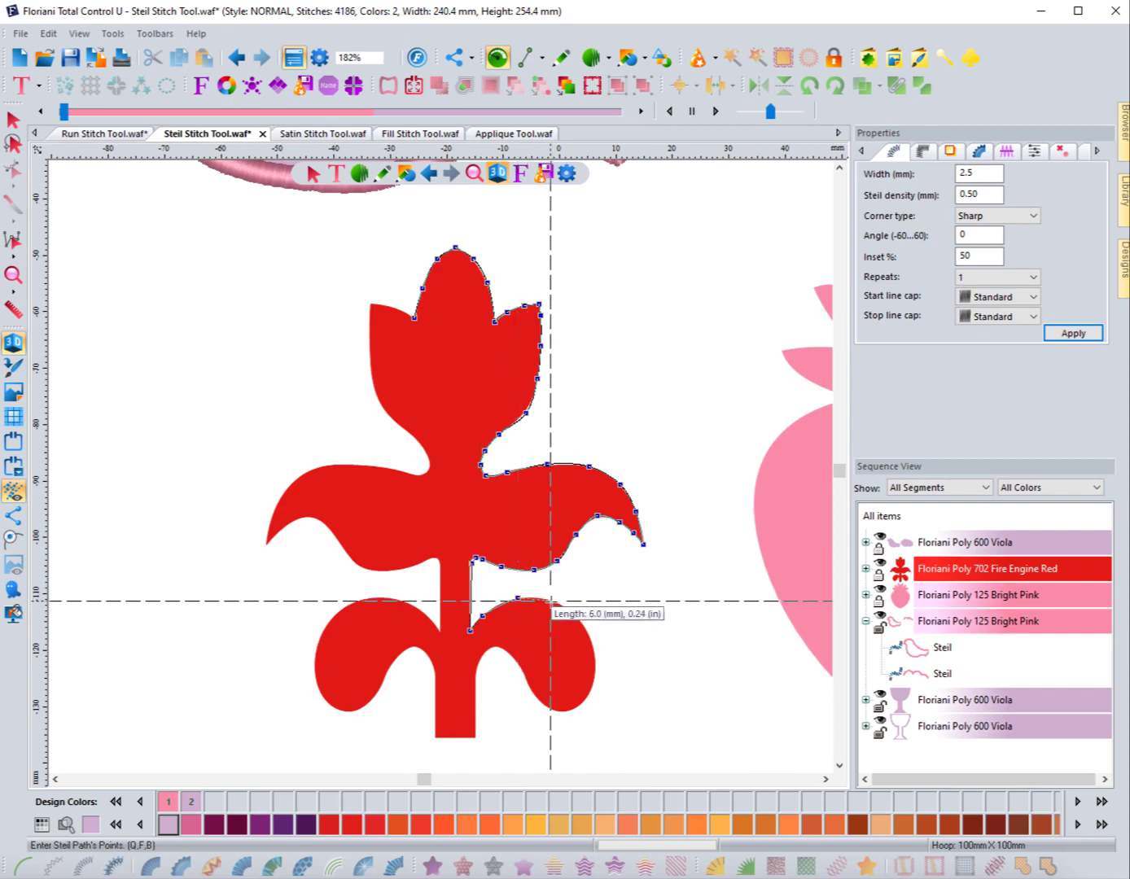
pyautogui.click(551, 599)
pyautogui.click(583, 628)
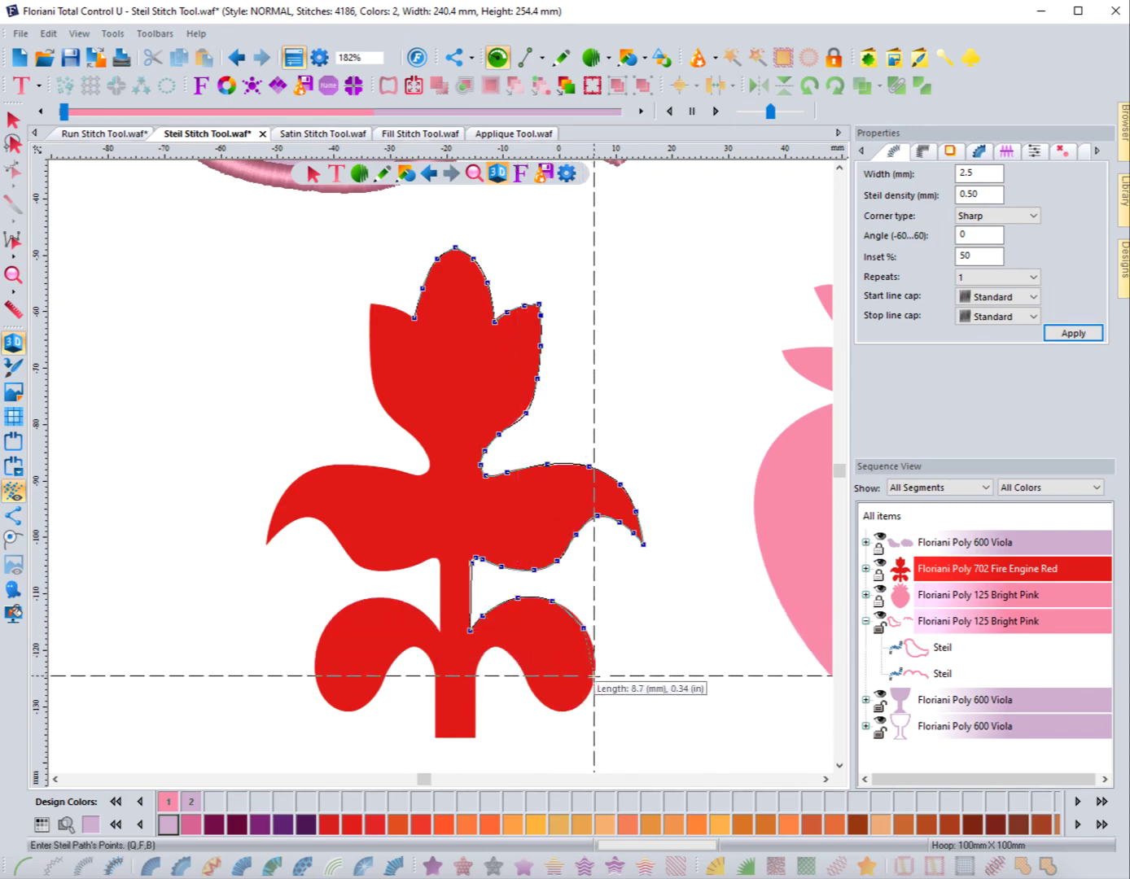
pyautogui.click(593, 676)
pyautogui.click(570, 709)
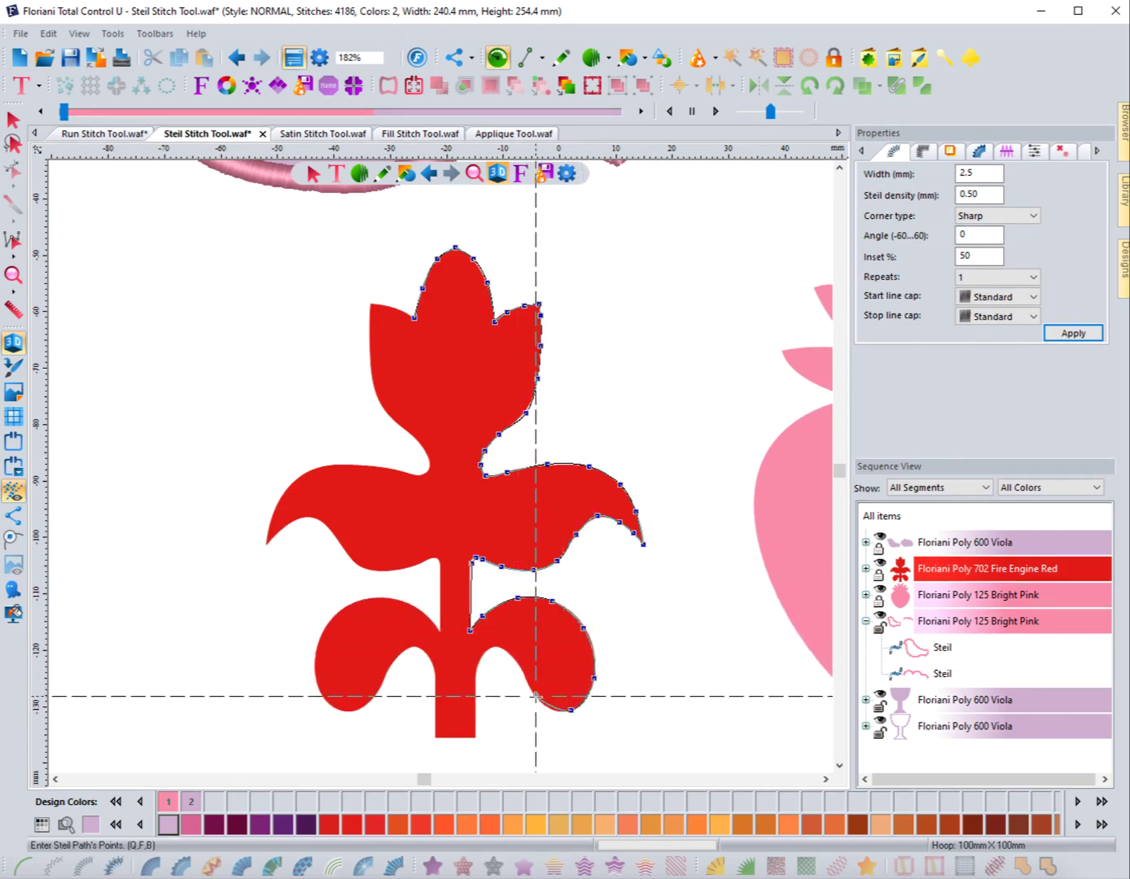
pyautogui.click(536, 696)
pyautogui.click(516, 659)
pyautogui.click(497, 647)
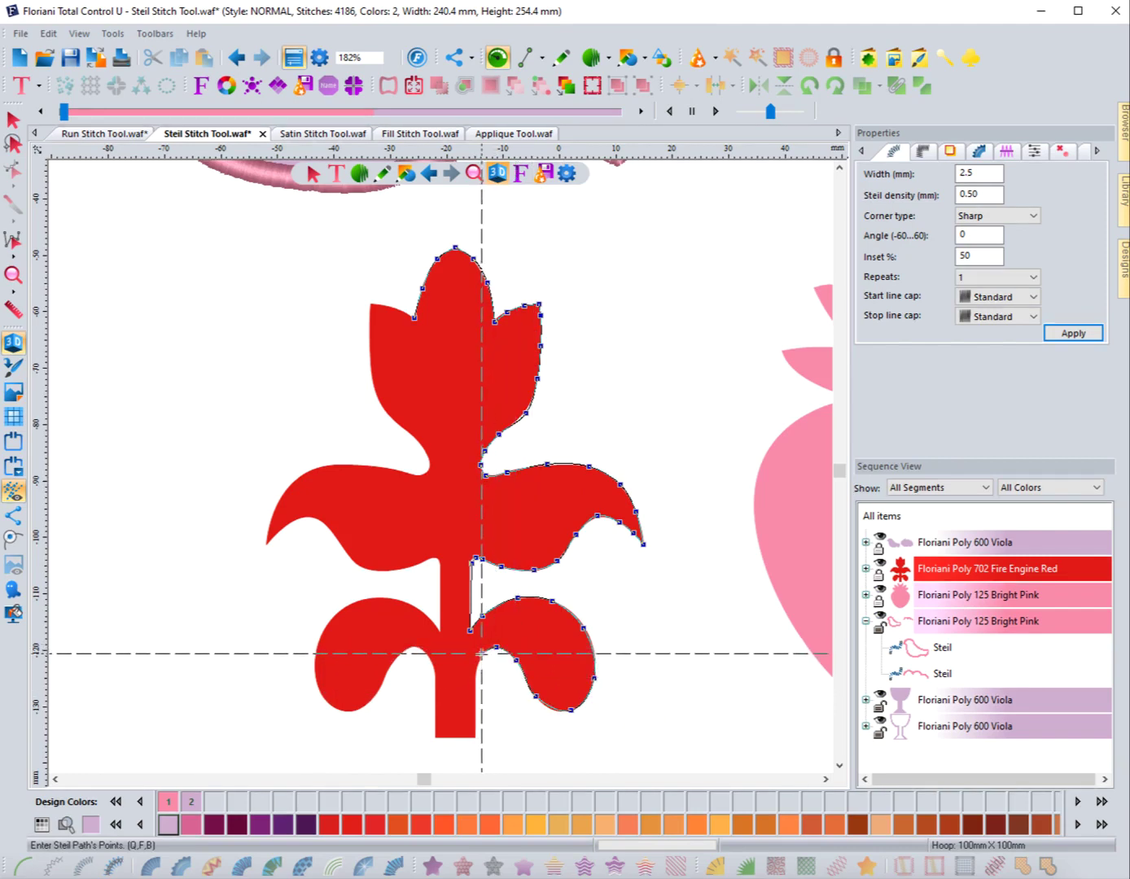
pyautogui.click(481, 652)
pyautogui.click(474, 674)
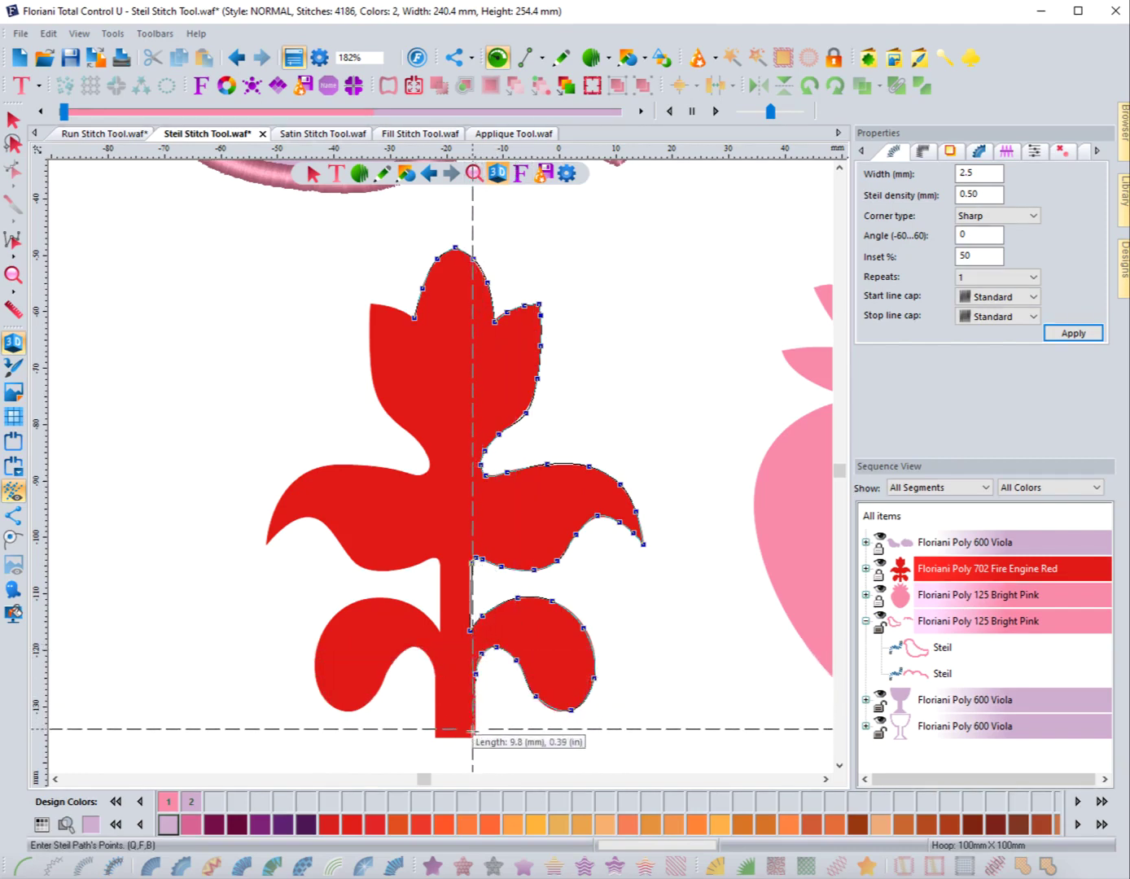
# Mark the stem's bottom corners and trace around the left lower leaf back to the stem
pyautogui.click(475, 737)
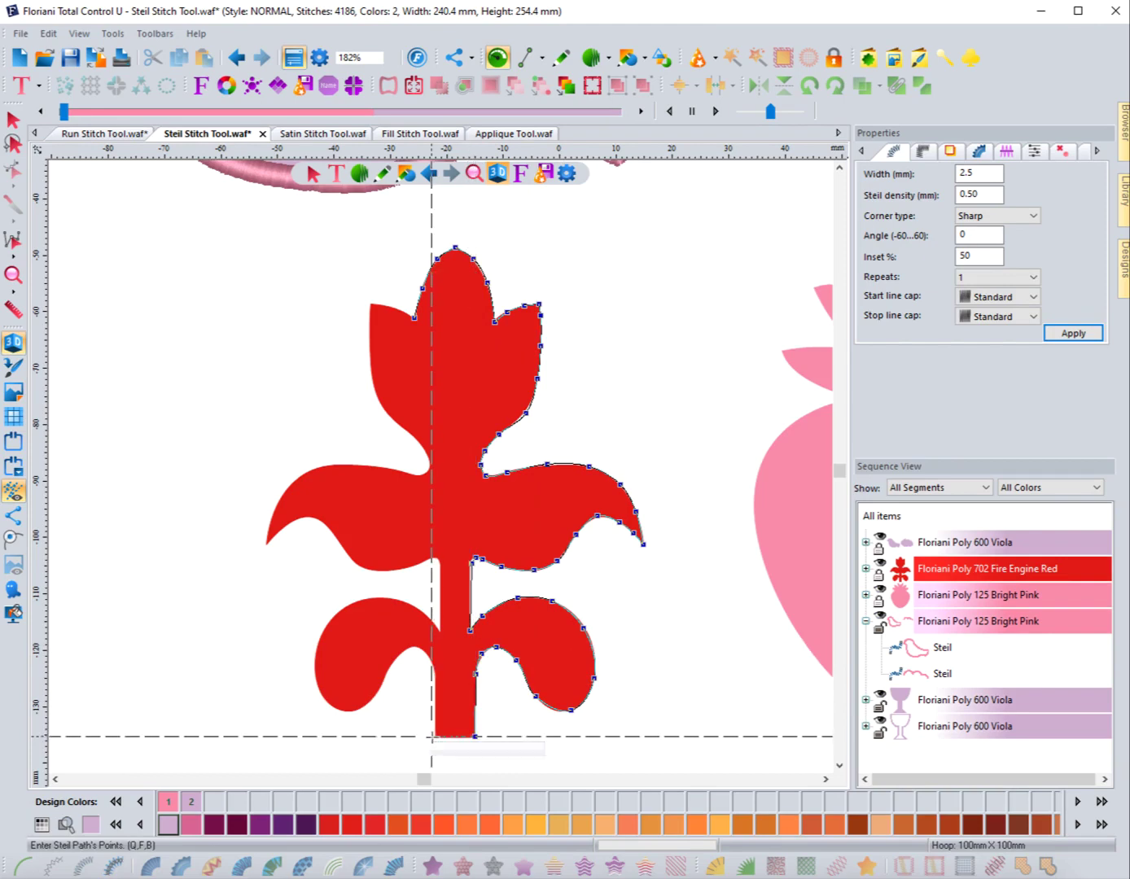
pyautogui.click(435, 736)
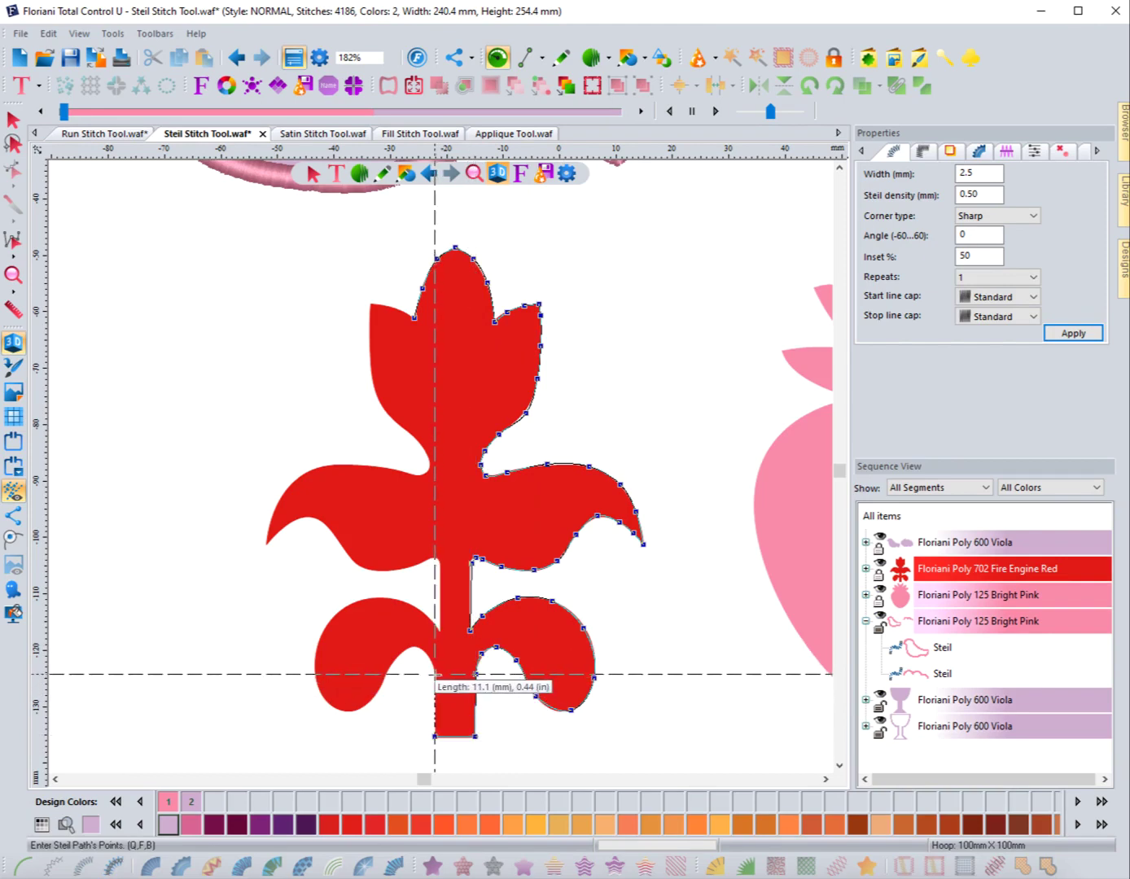
pyautogui.click(435, 672)
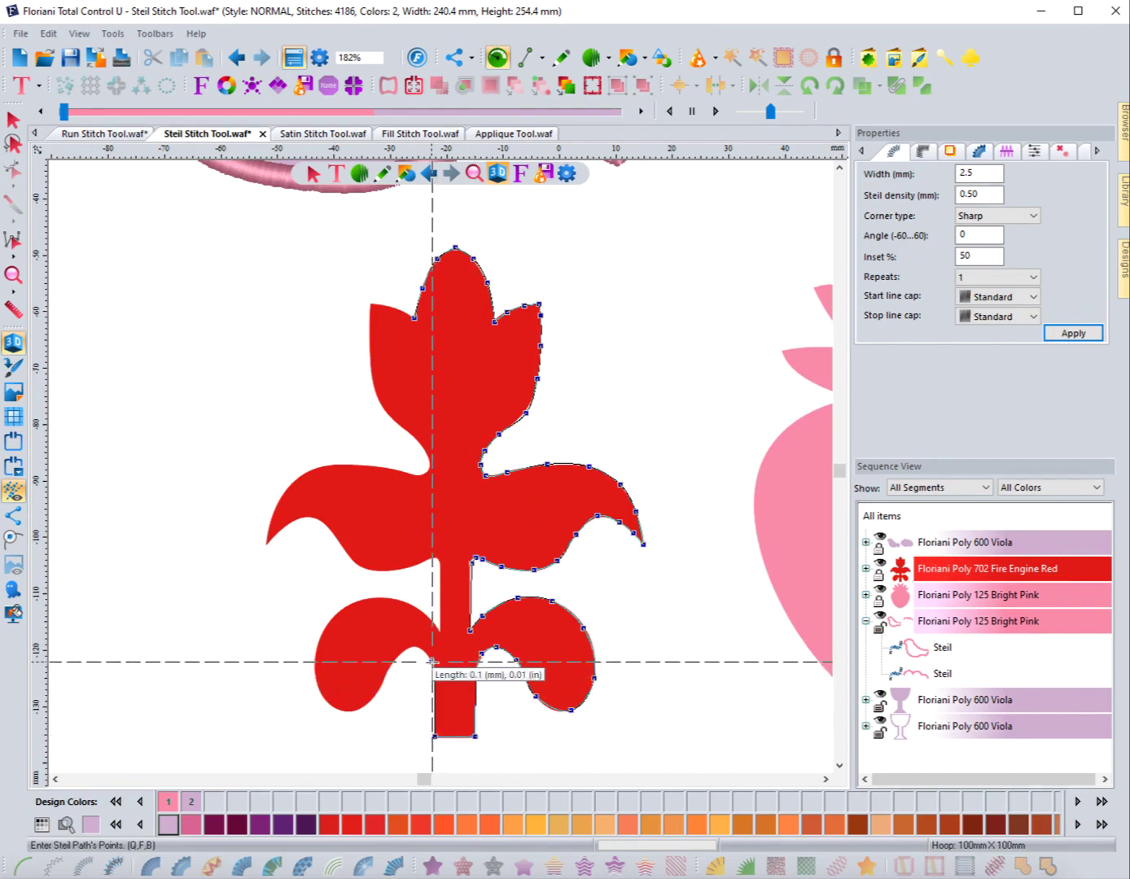
pyautogui.click(415, 651)
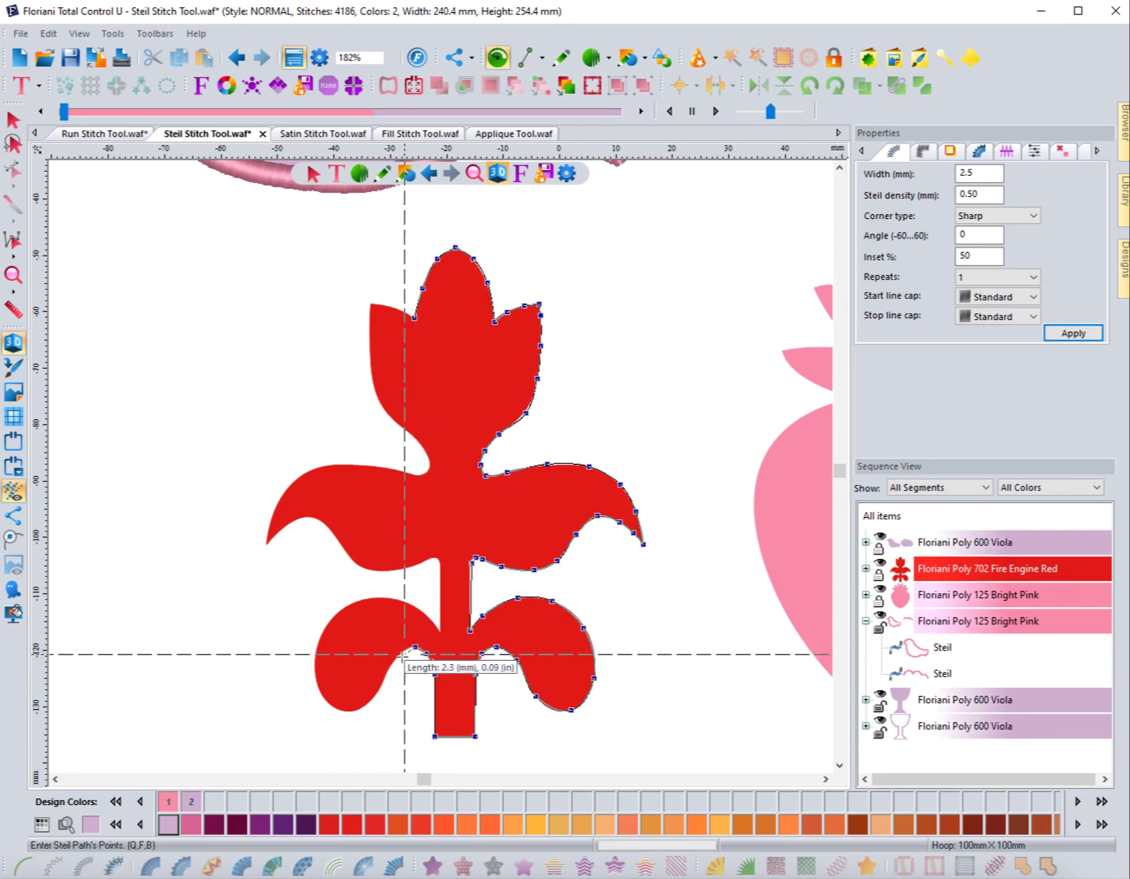
pyautogui.click(398, 656)
pyautogui.click(381, 678)
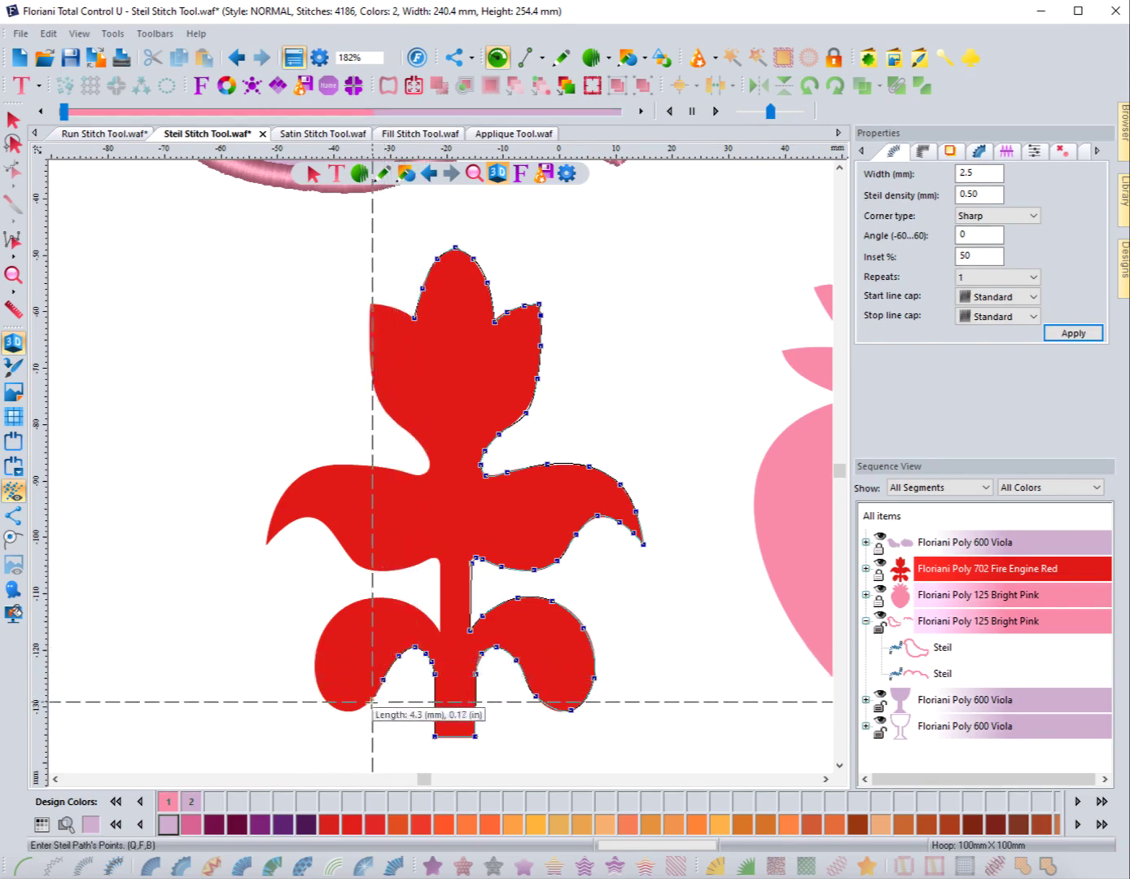
pyautogui.click(319, 688)
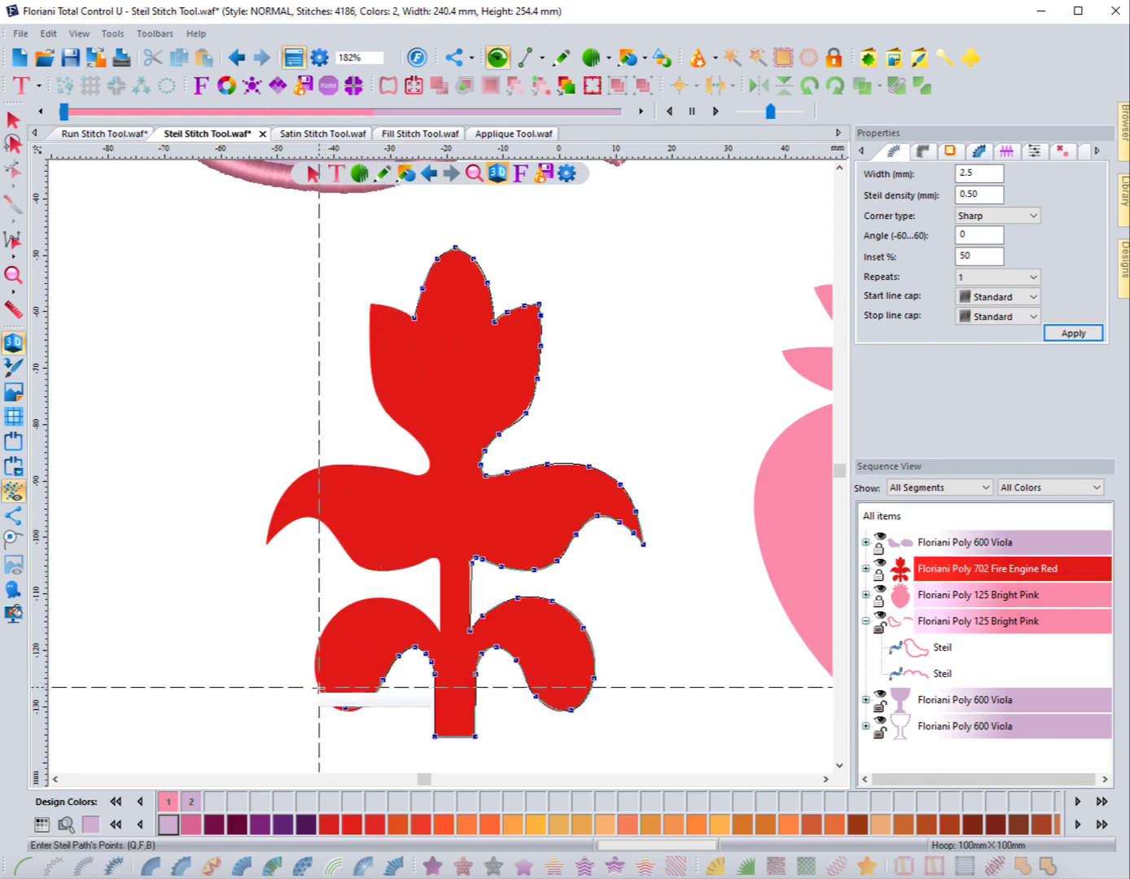
pyautogui.click(321, 633)
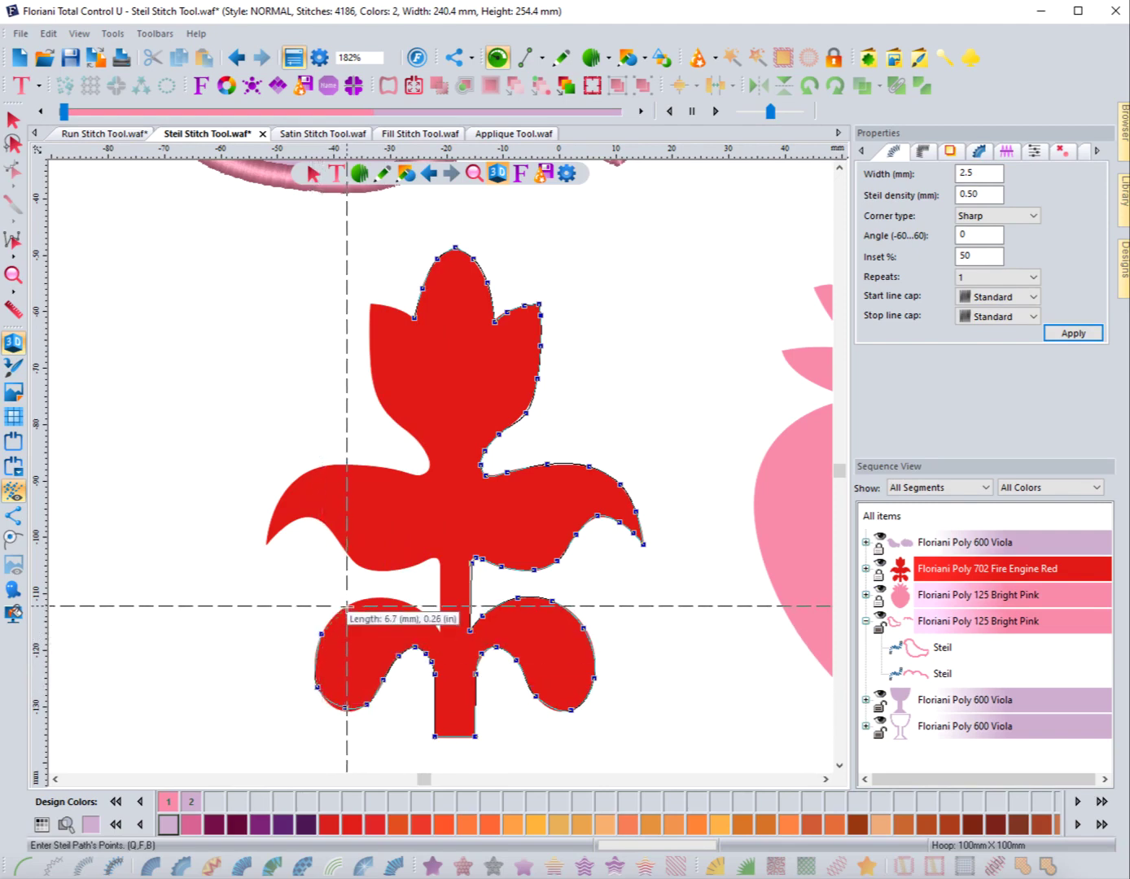
pyautogui.click(347, 605)
pyautogui.click(388, 598)
pyautogui.click(412, 606)
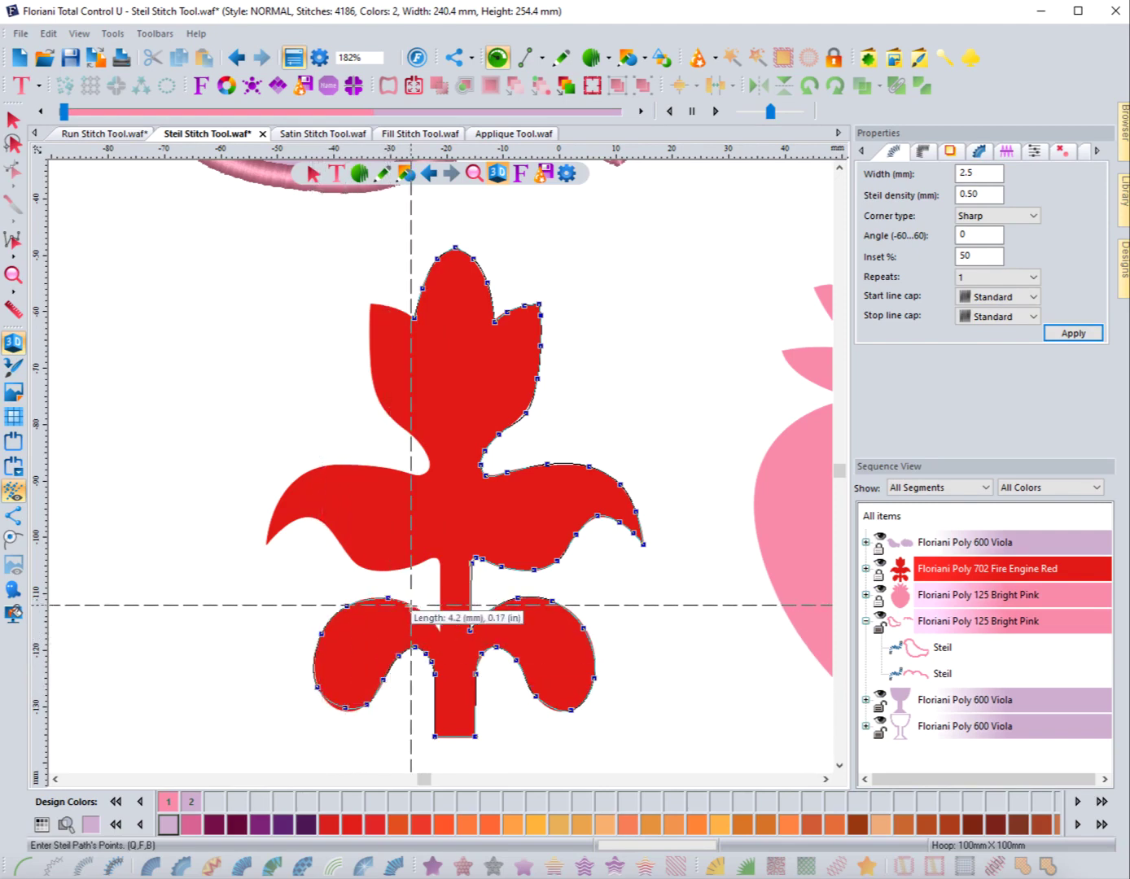
pyautogui.click(440, 632)
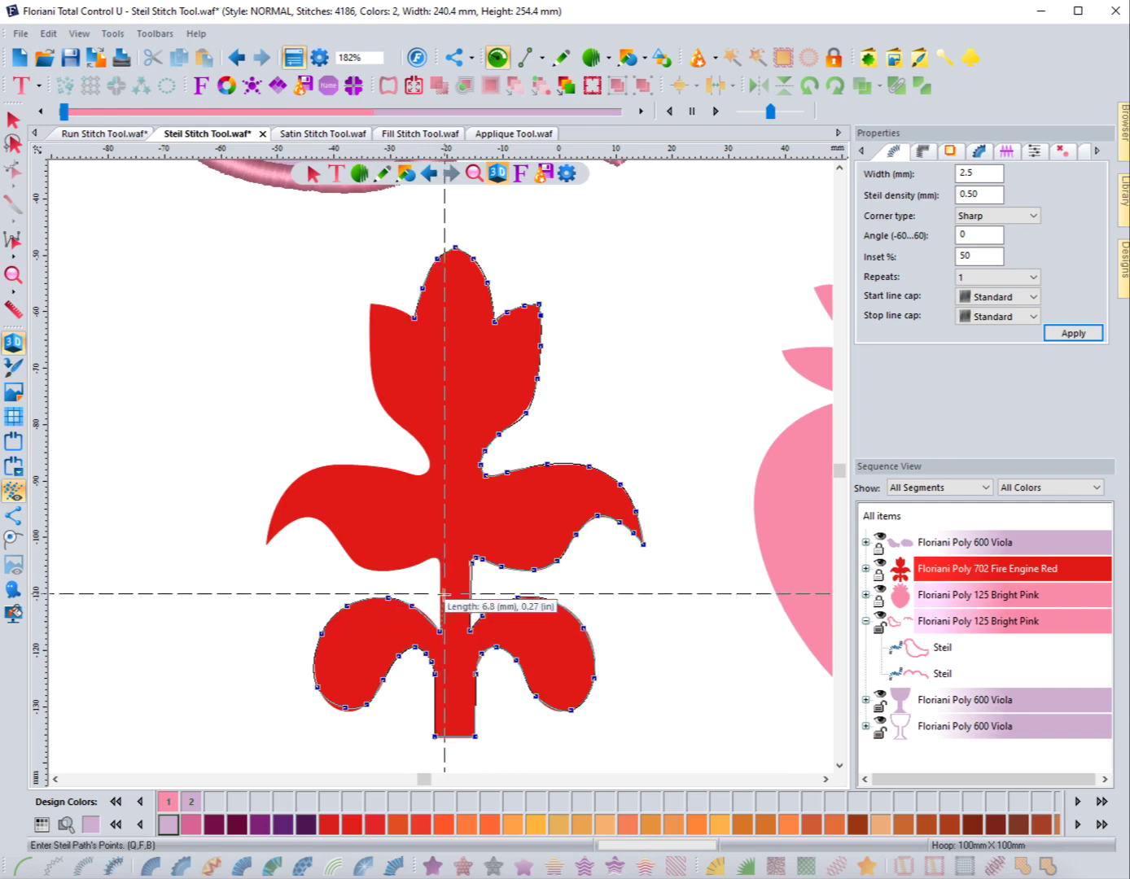
# Trace up the stem's left edge and around the left upper leaf back to the bloom
pyautogui.click(440, 560)
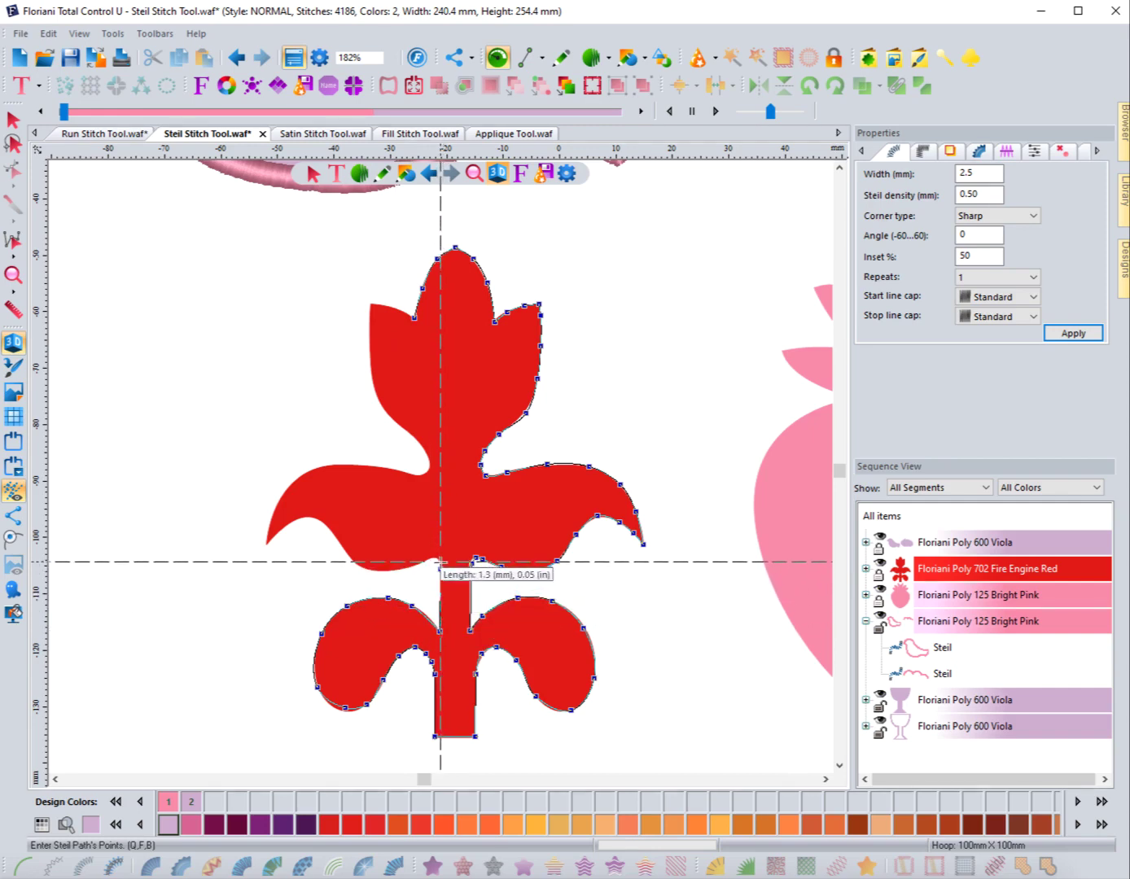
pyautogui.click(433, 558)
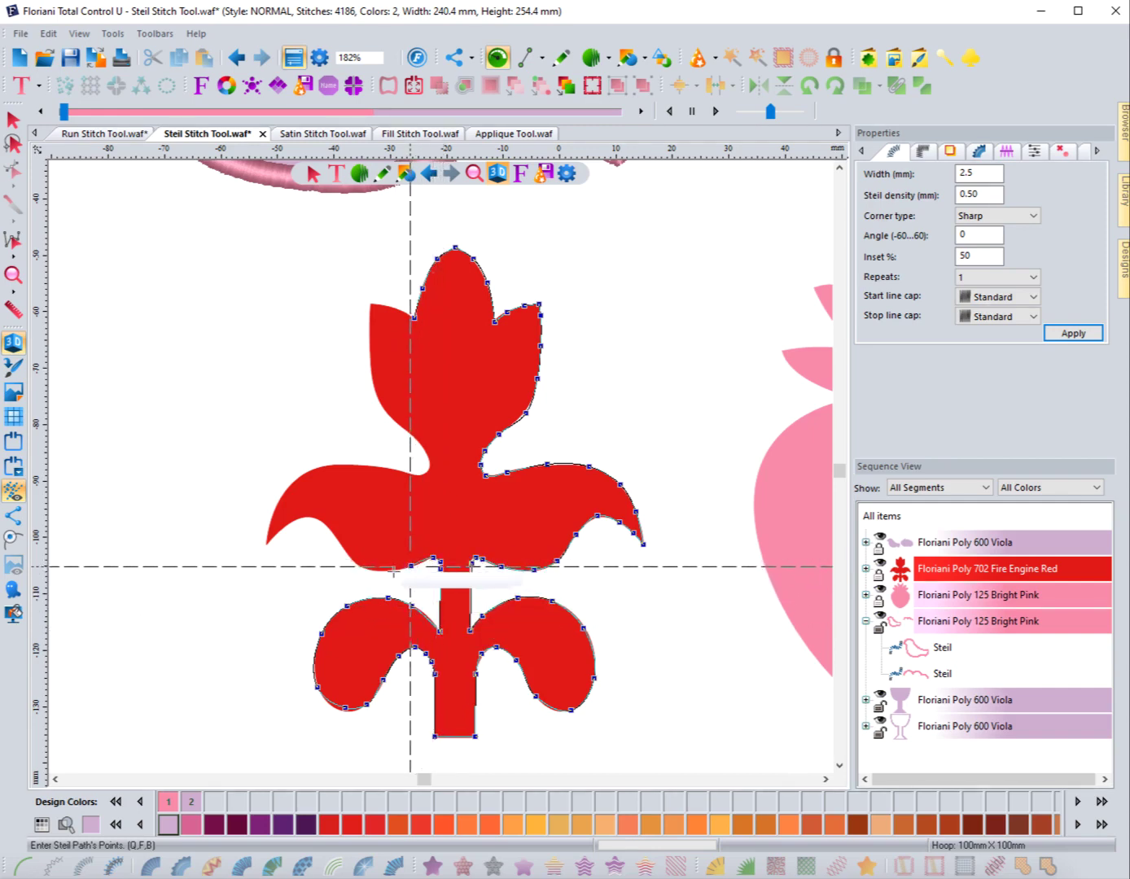
pyautogui.click(361, 564)
pyautogui.click(339, 544)
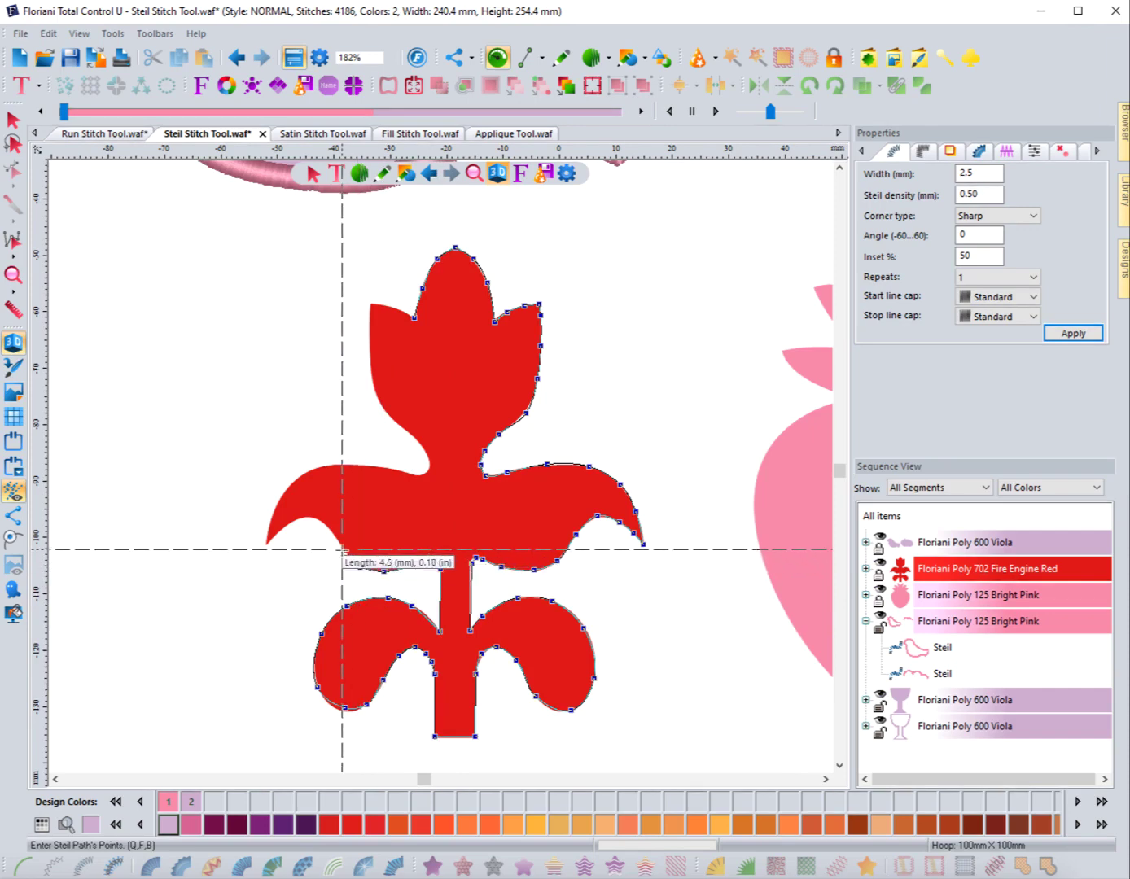
pyautogui.click(325, 527)
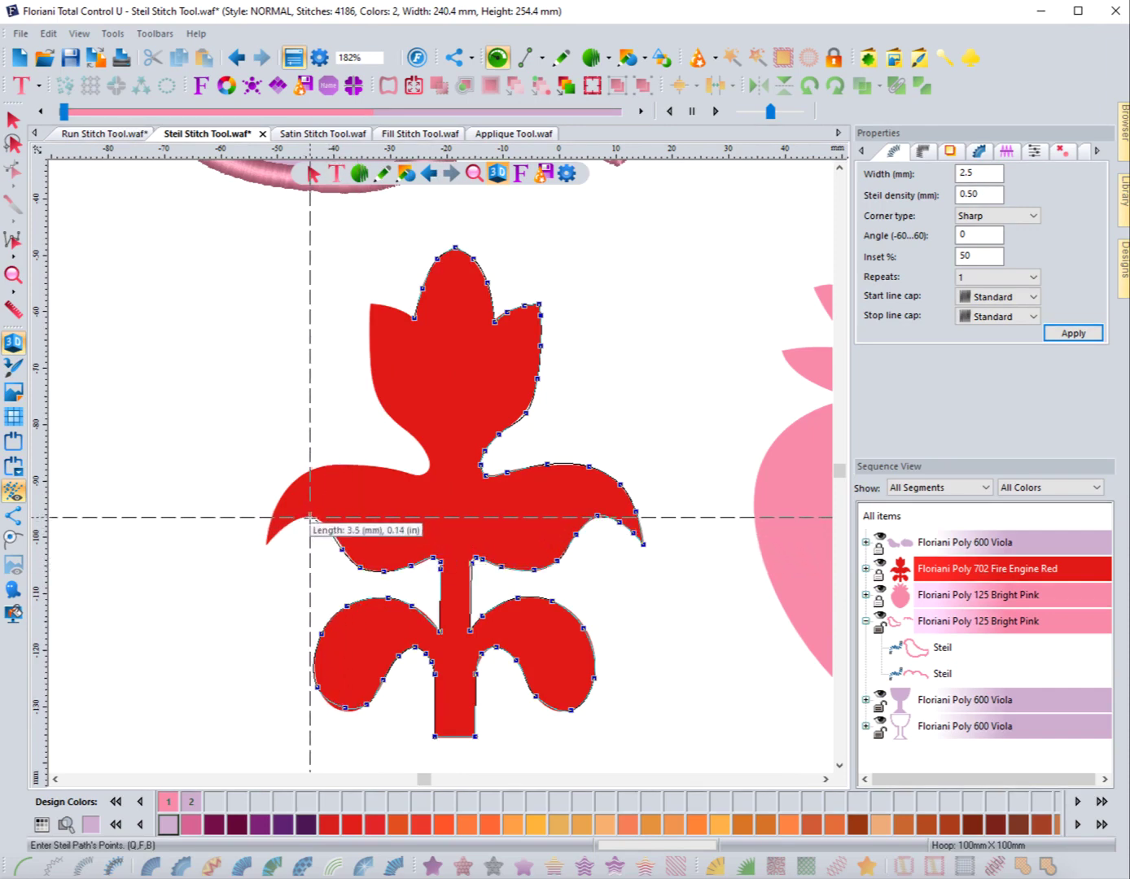
pyautogui.click(309, 517)
pyautogui.click(287, 524)
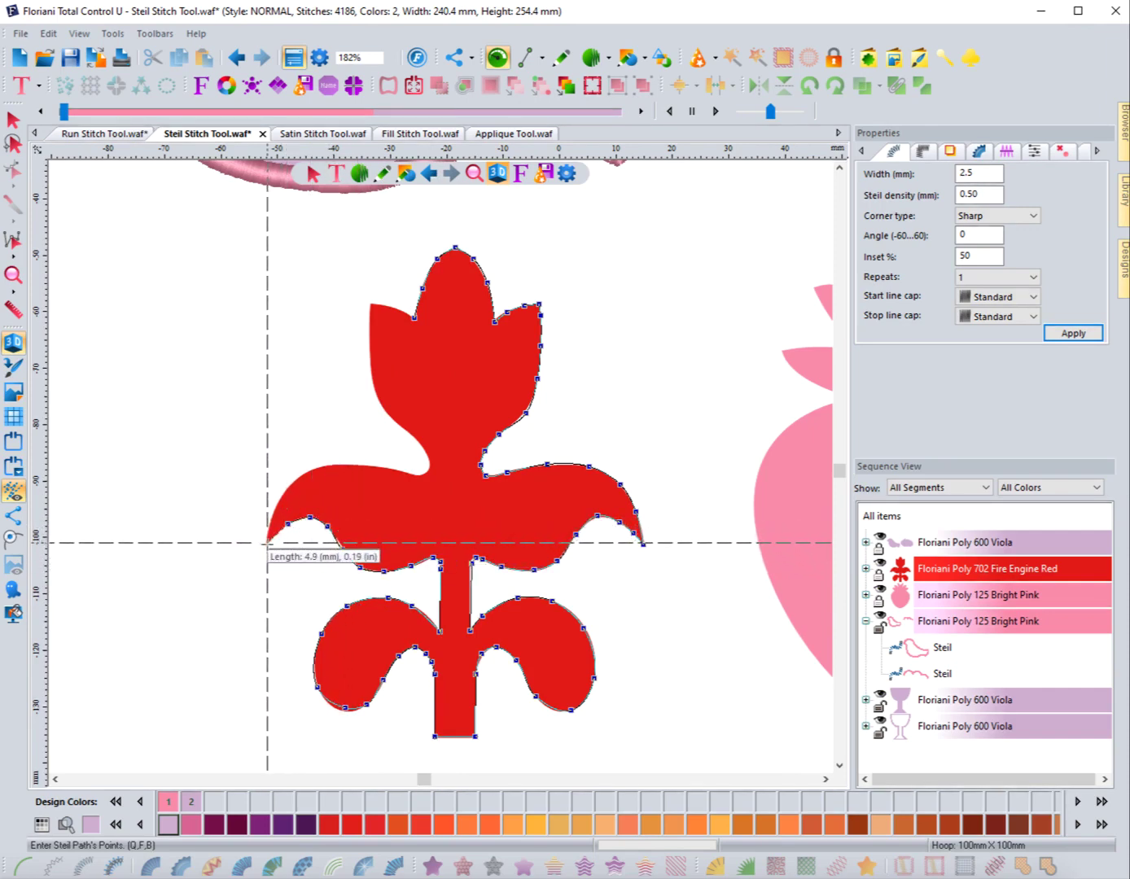
pyautogui.click(267, 542)
pyautogui.click(275, 511)
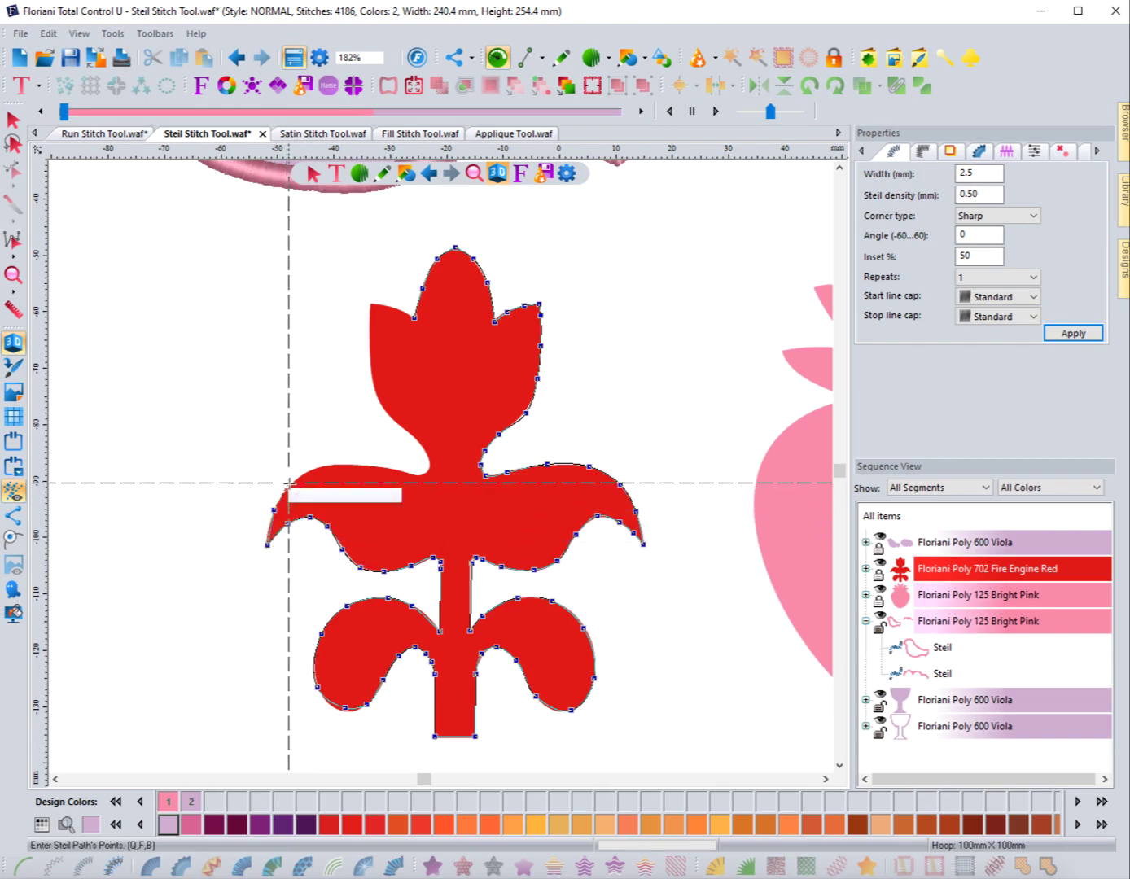
pyautogui.click(291, 481)
pyautogui.click(326, 466)
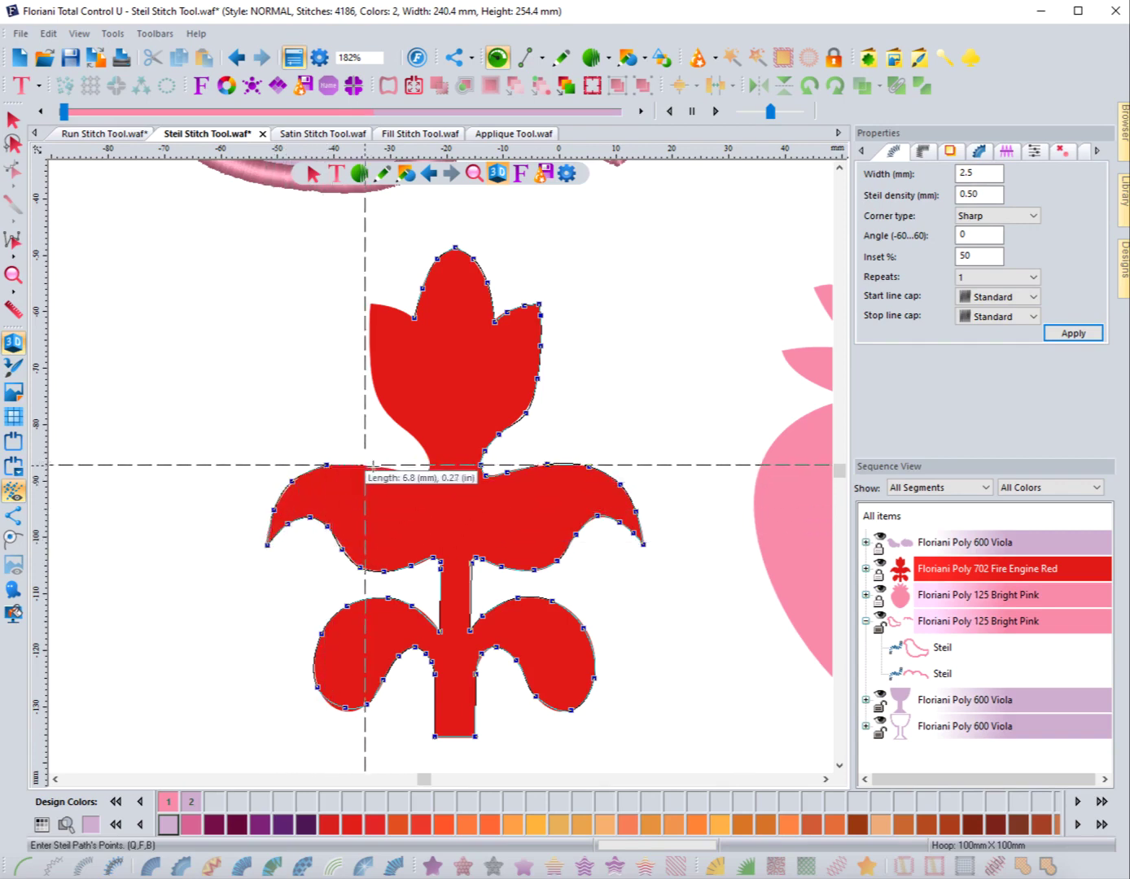
pyautogui.click(374, 465)
pyautogui.click(410, 470)
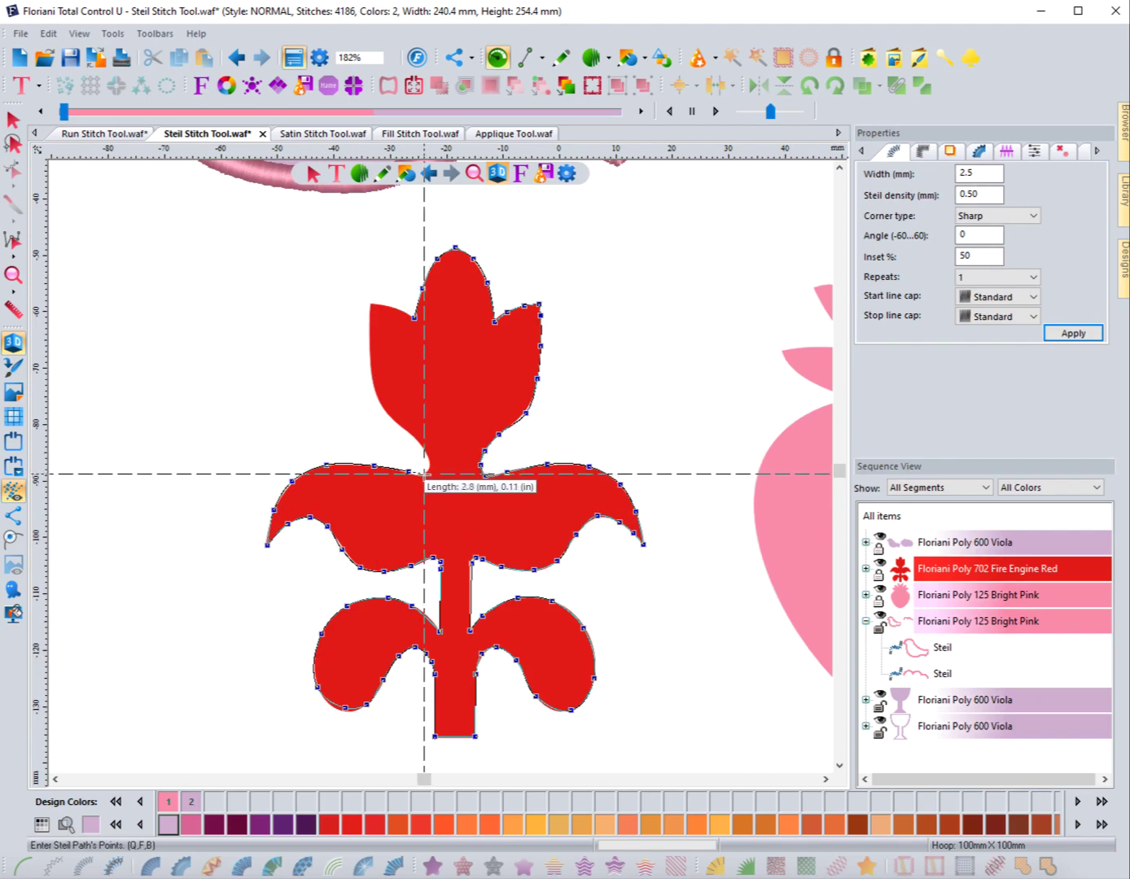
# Place steil points up the tulip's left collar and side to the left petal
pyautogui.click(423, 465)
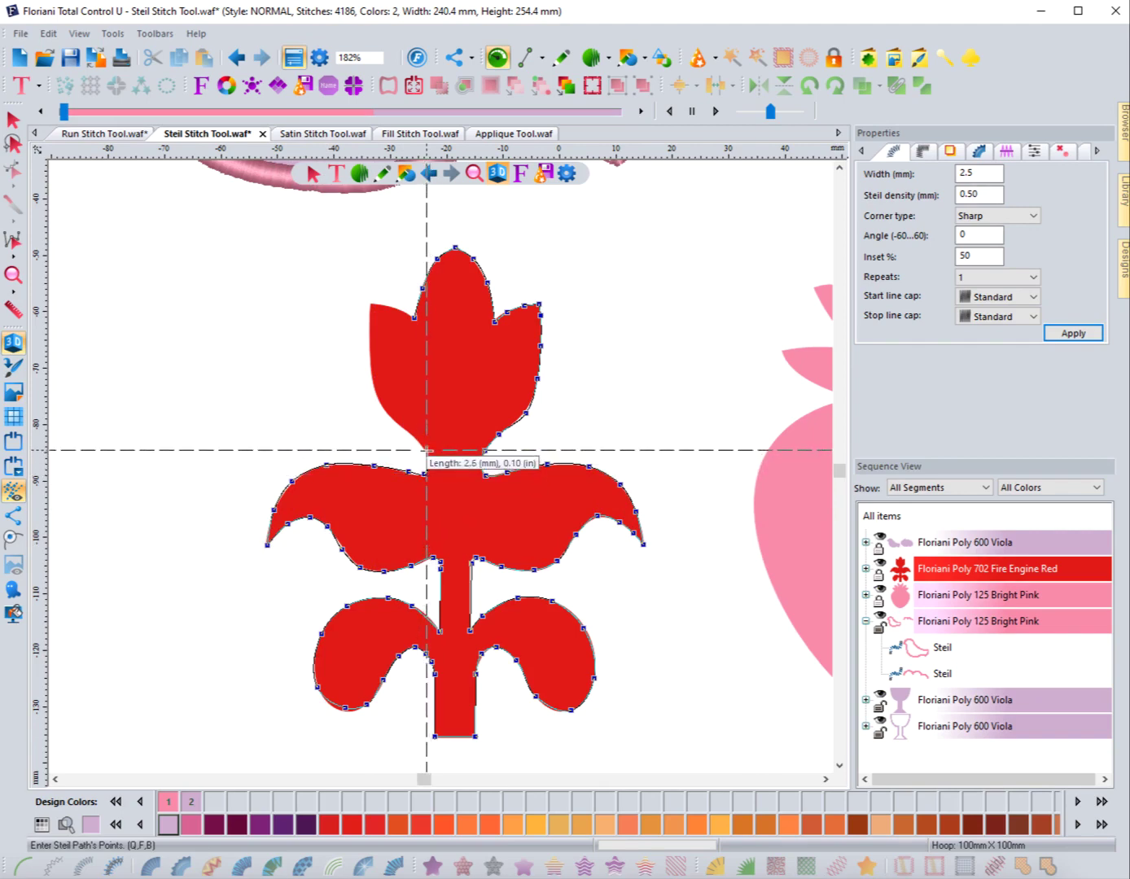
pyautogui.click(417, 446)
pyautogui.click(413, 436)
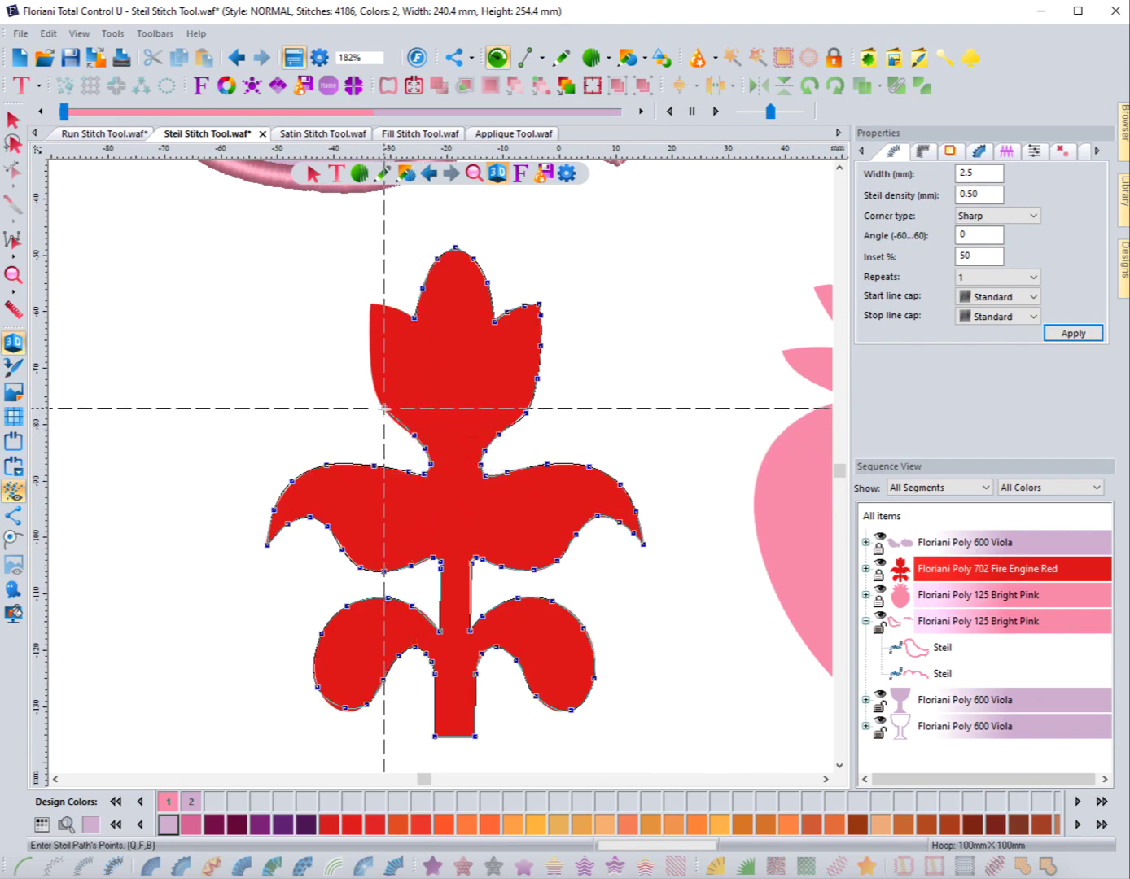
pyautogui.click(383, 407)
pyautogui.click(372, 376)
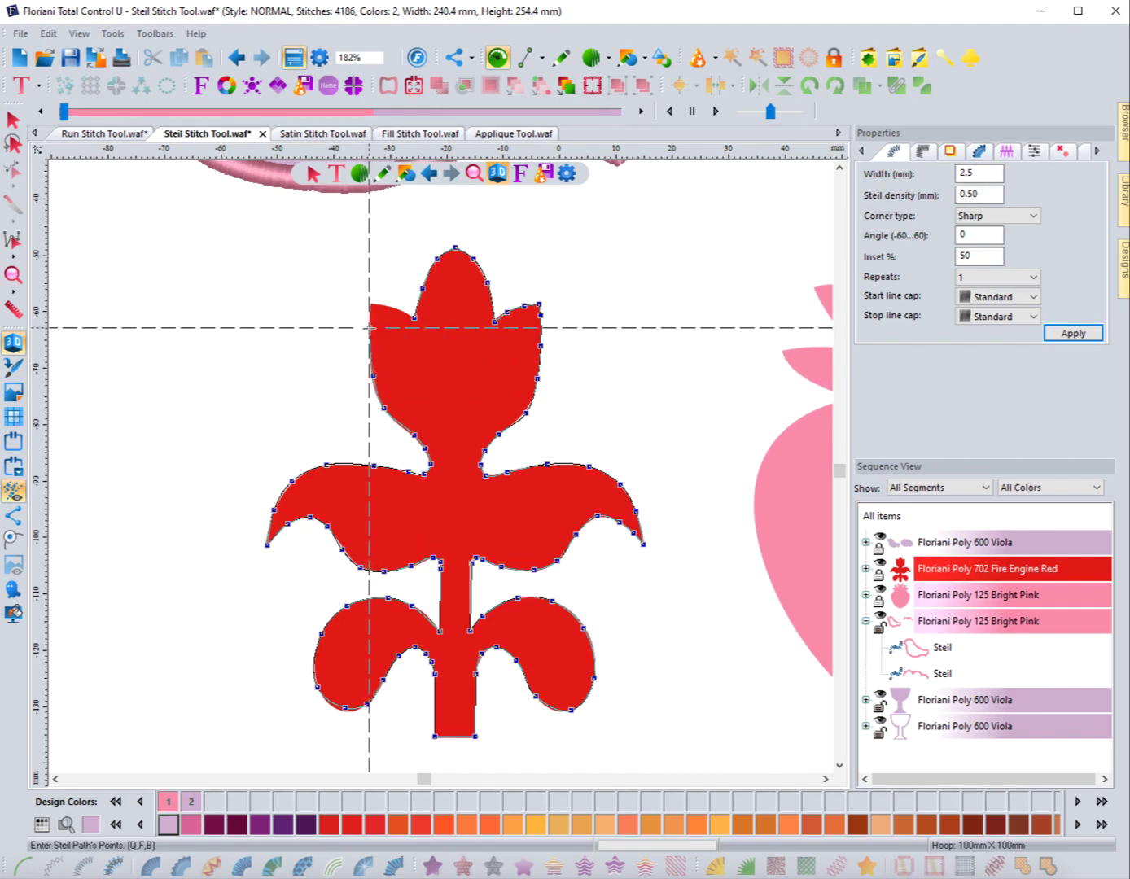
pyautogui.click(371, 303)
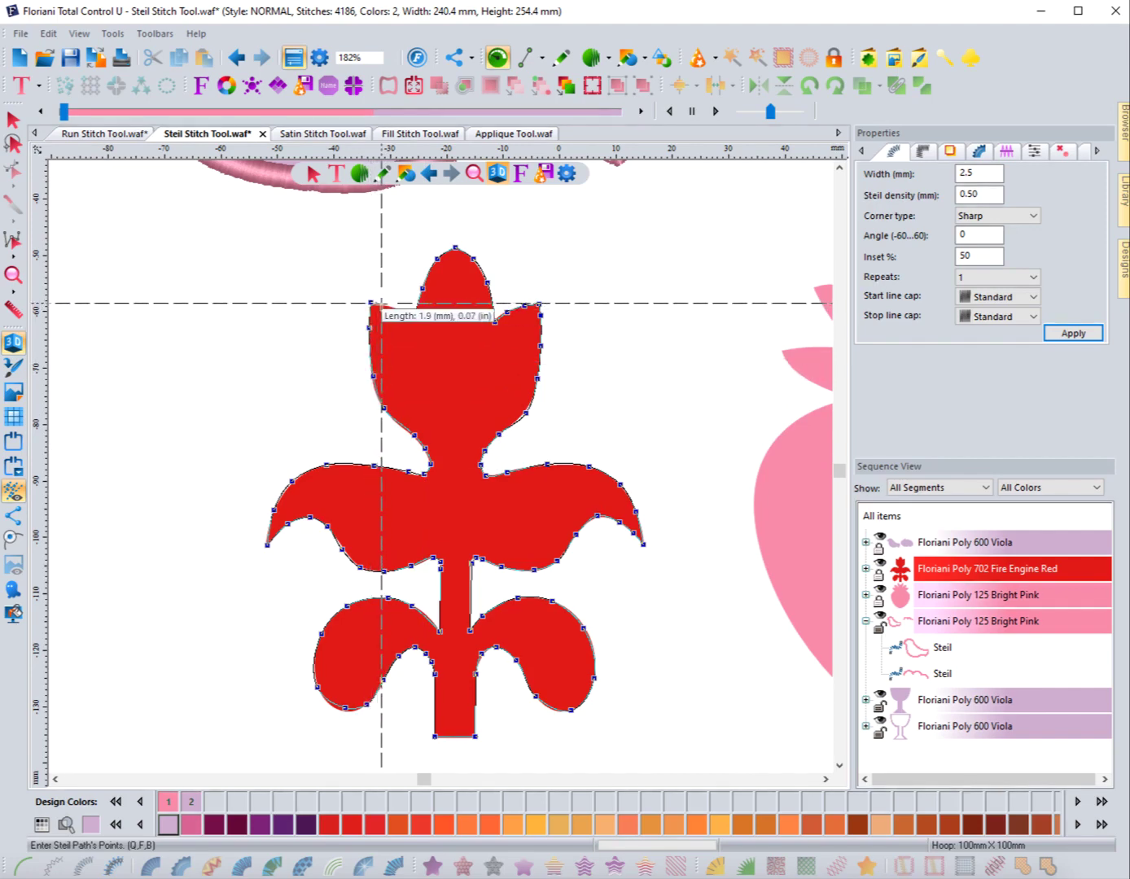
pyautogui.click(382, 306)
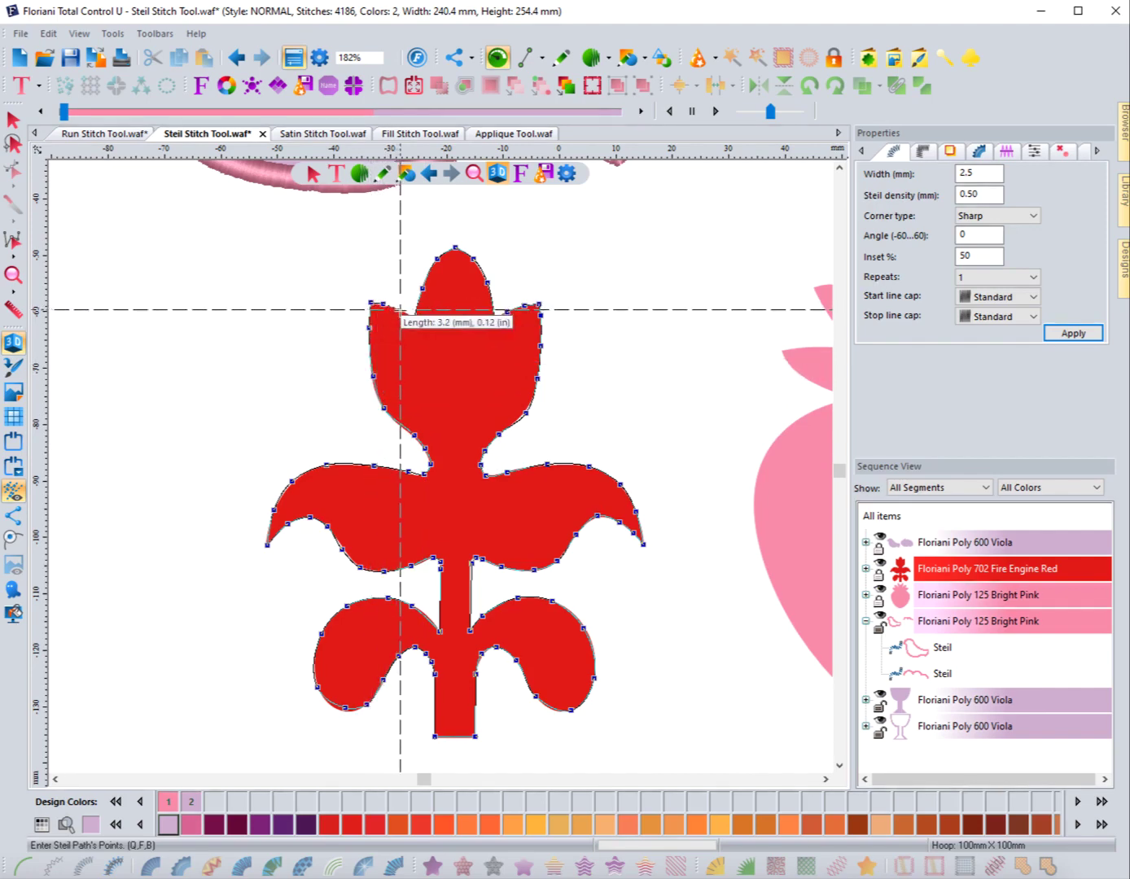
pyautogui.click(401, 309)
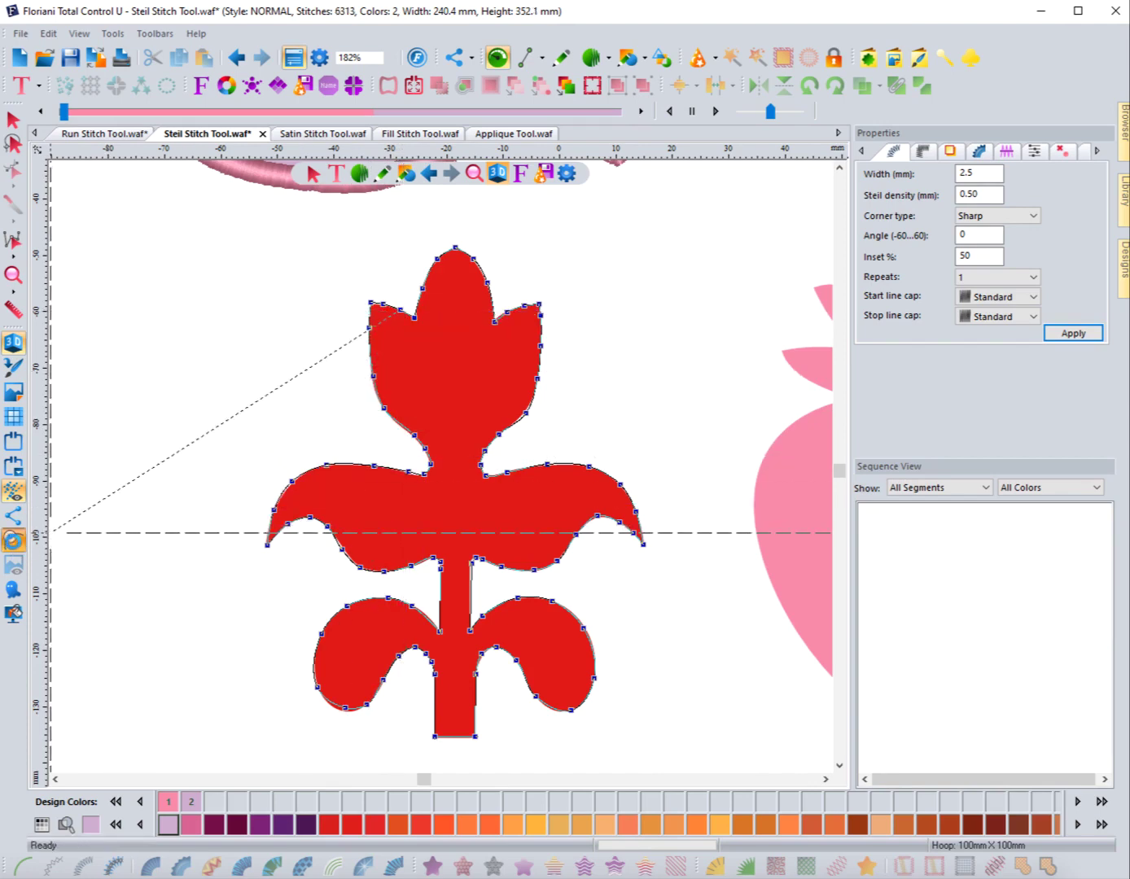
# Close the flower's steil path, then select its violet border on its own
pyautogui.click(13, 540)
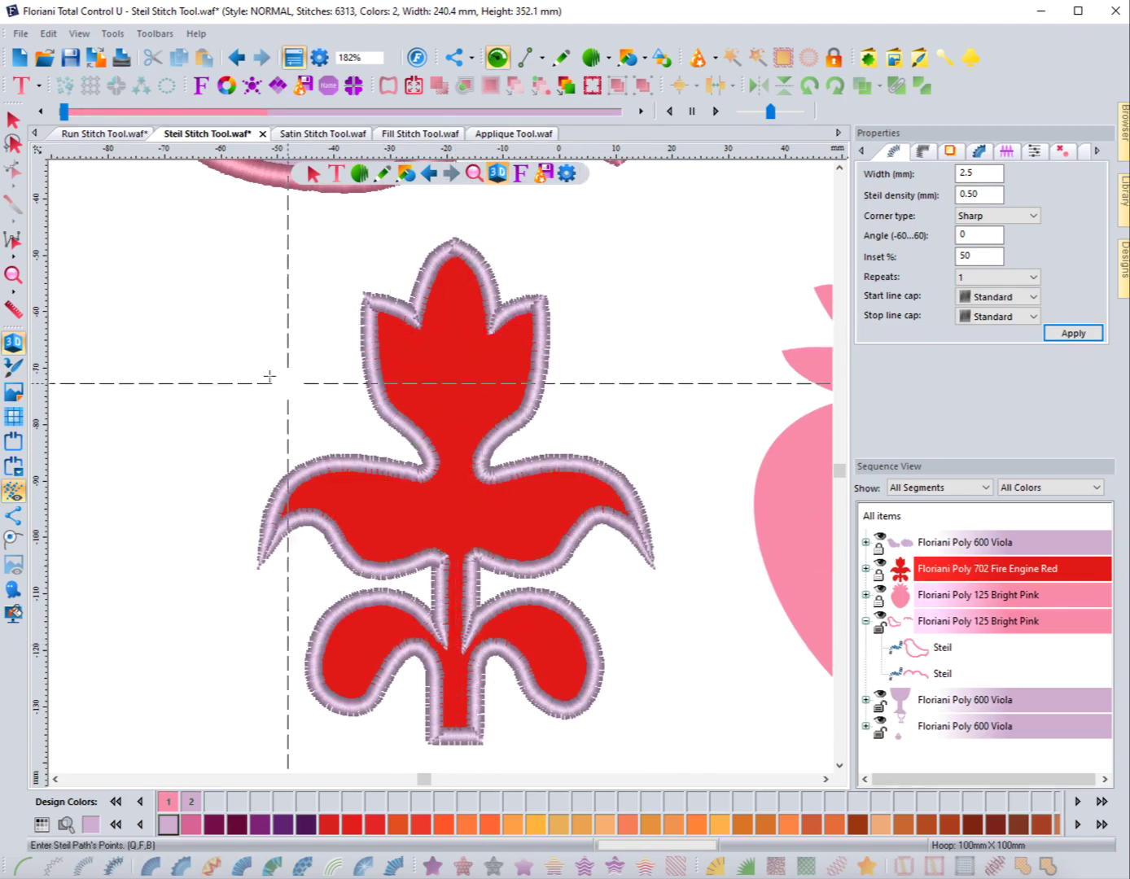
pyautogui.click(15, 120)
pyautogui.click(144, 300)
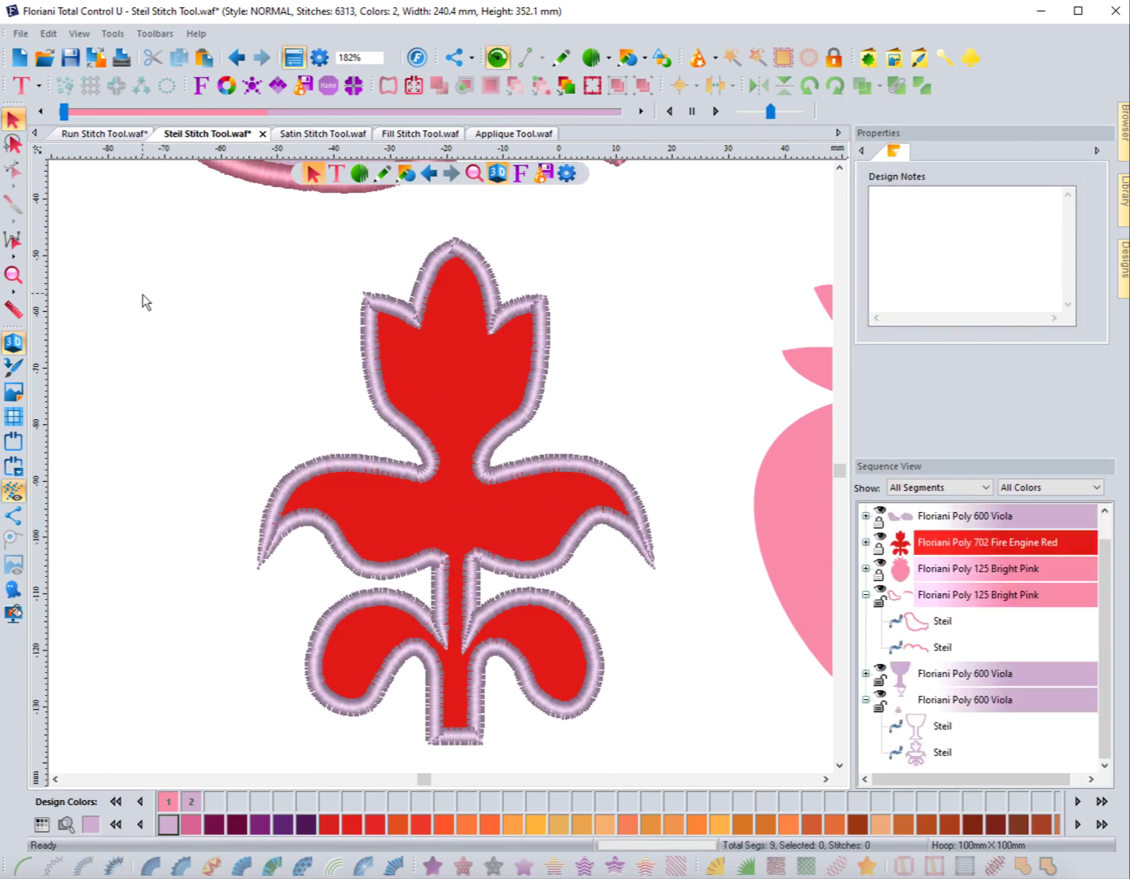
pyautogui.scroll(-1, 252, 501)
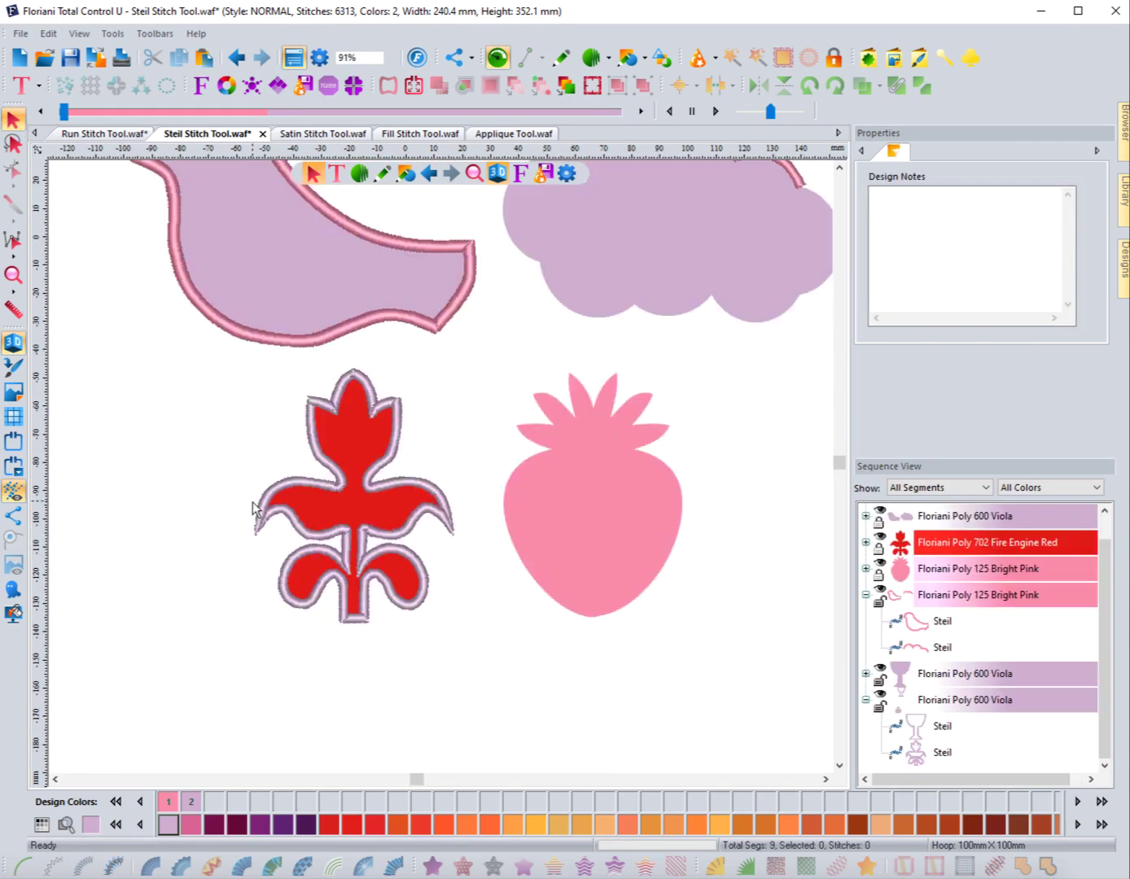
pyautogui.click(339, 538)
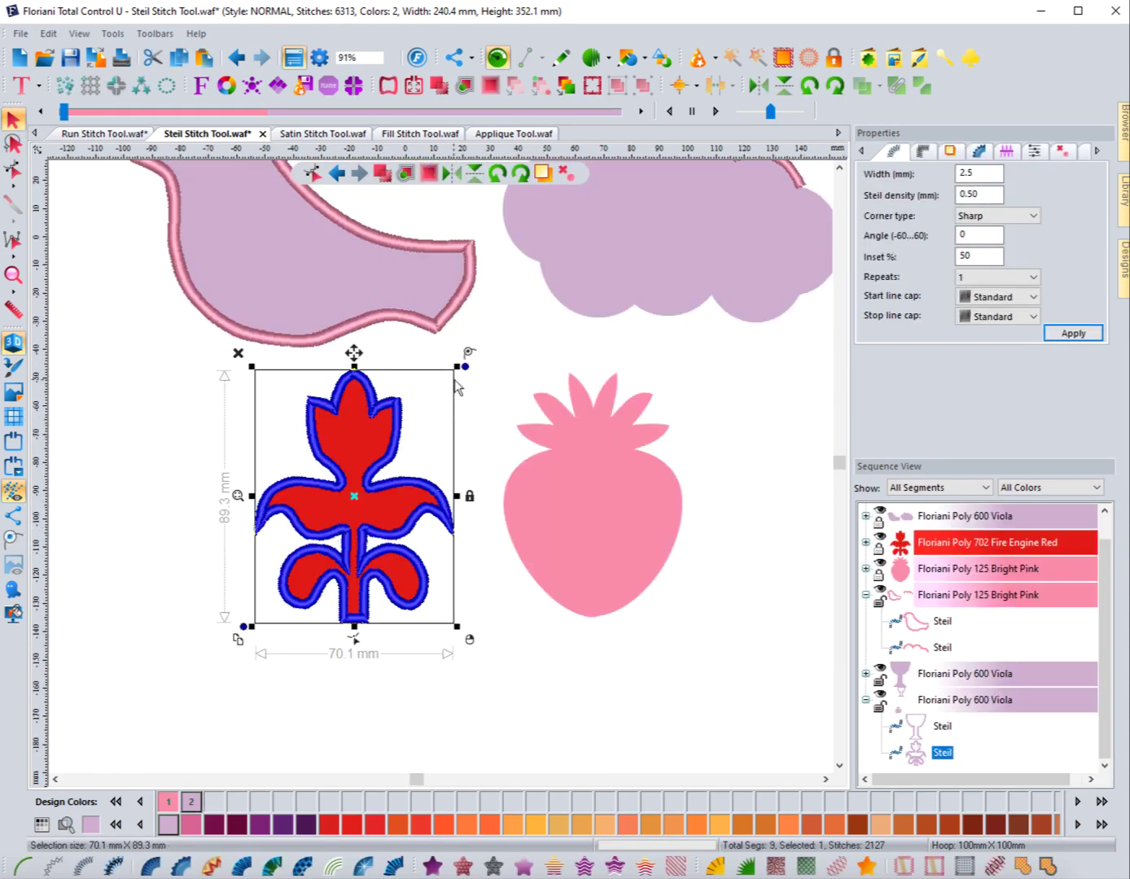
pyautogui.moveTo(456, 366); pyautogui.dragTo(352, 503)
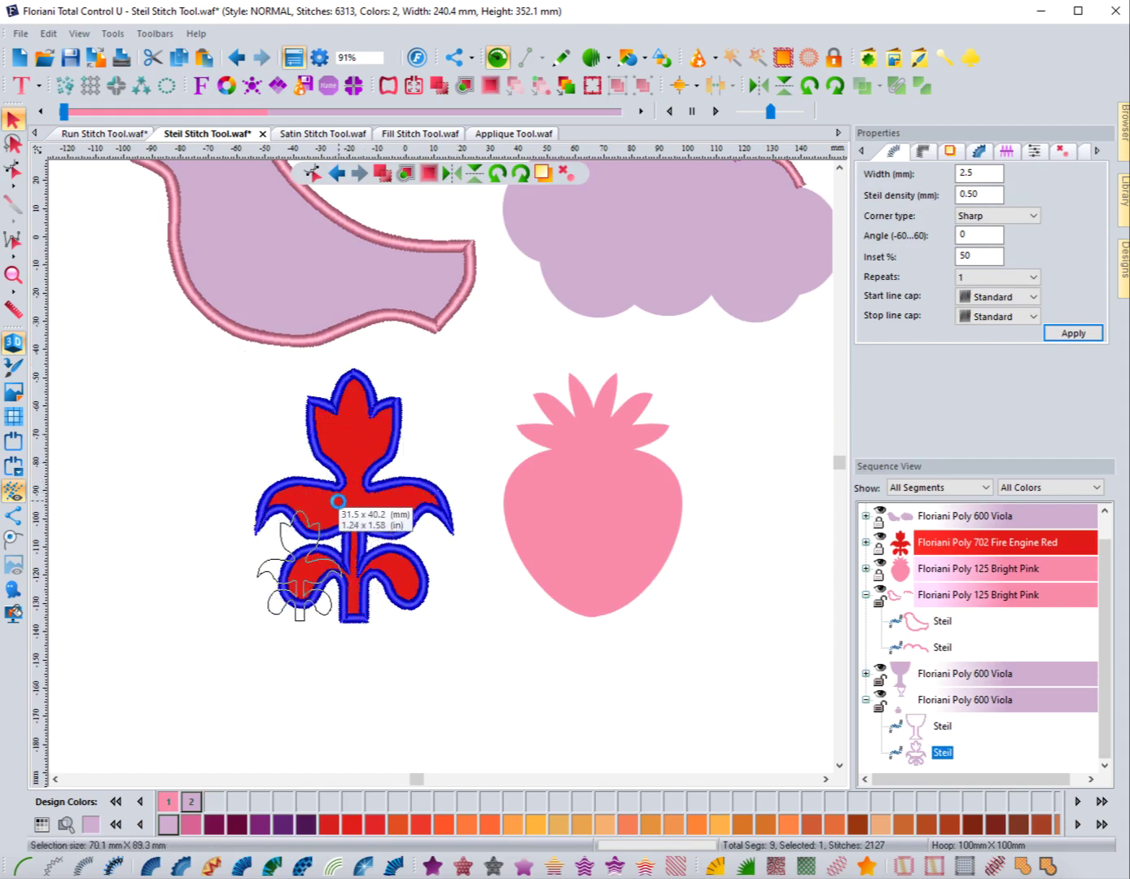
pyautogui.click(397, 665)
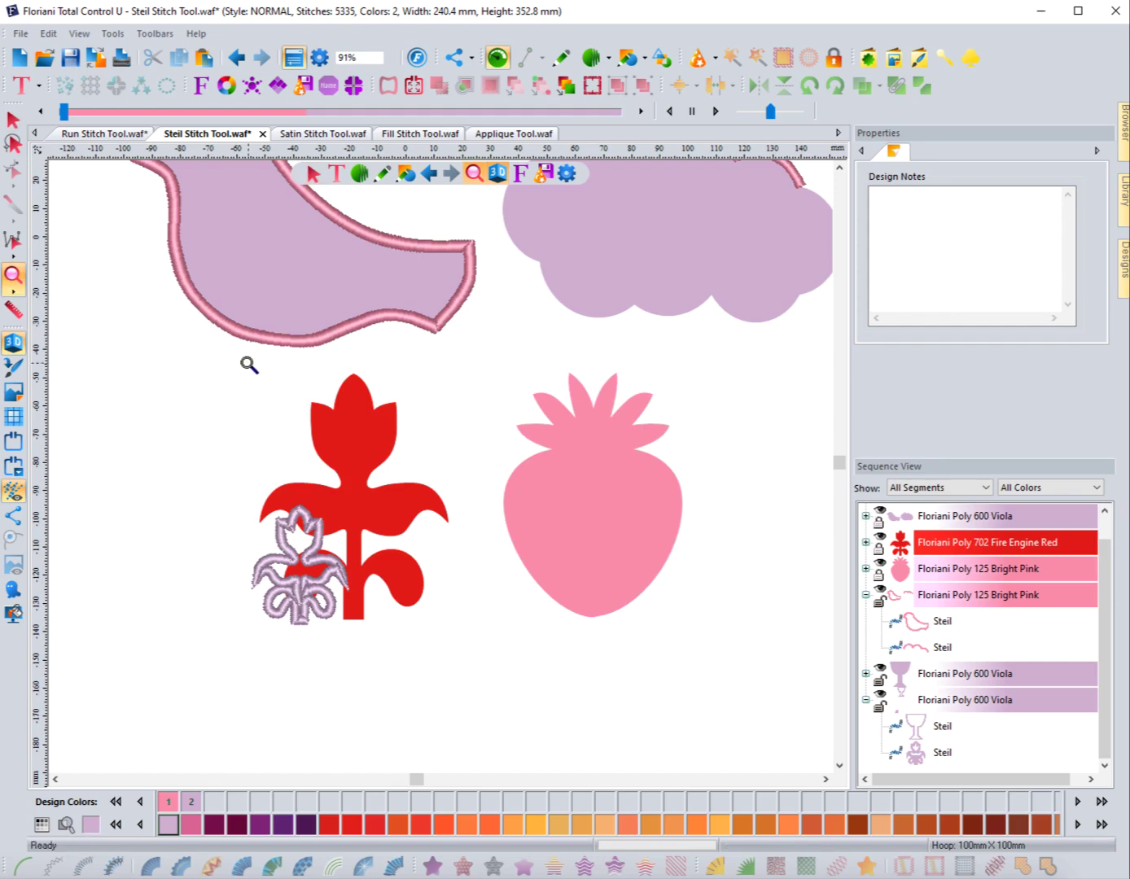
pyautogui.moveTo(245, 361); pyautogui.dragTo(482, 646)
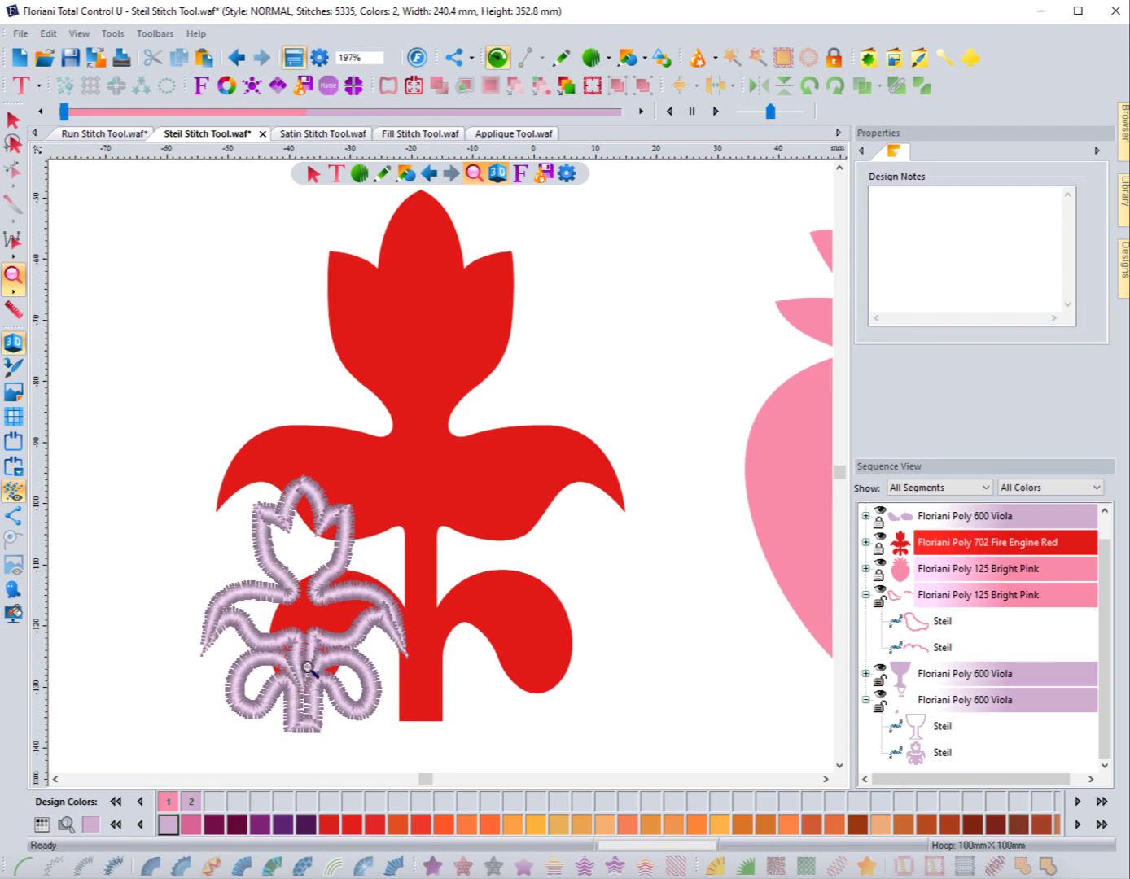
pyautogui.click(235, 591)
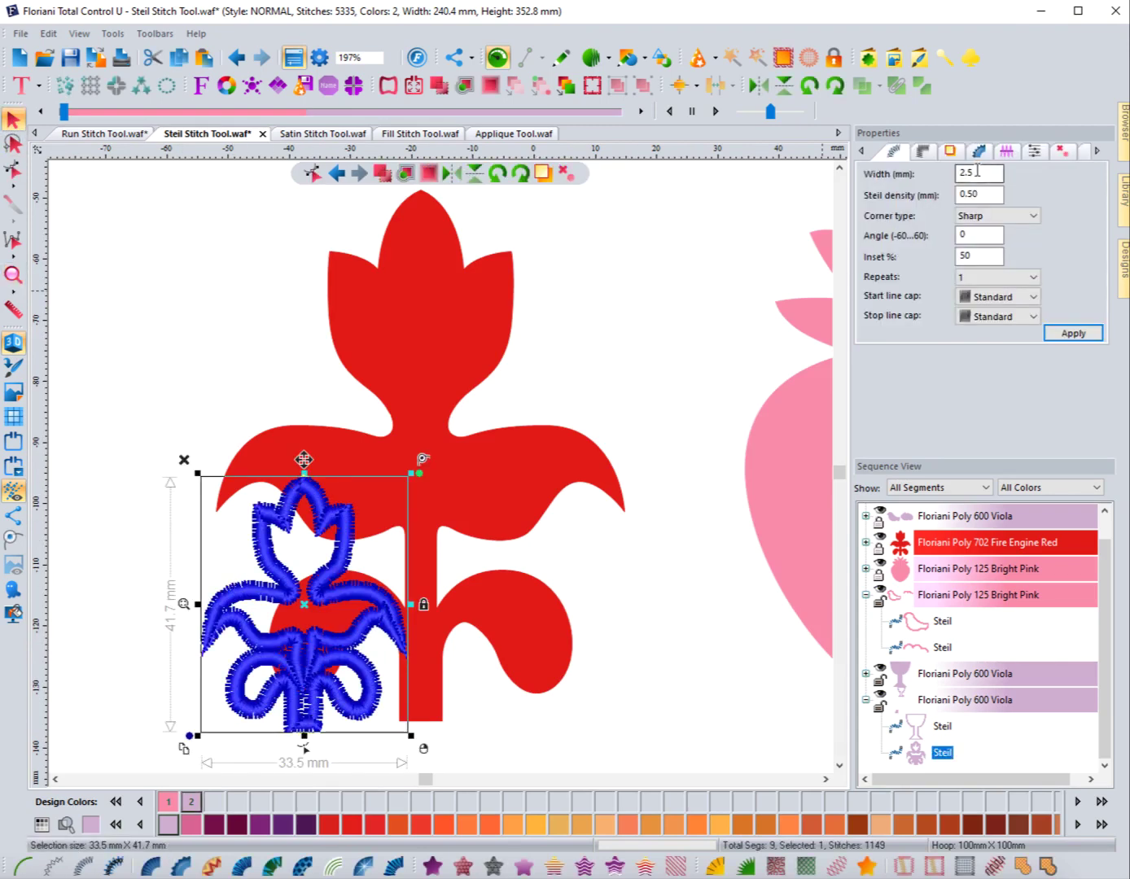
pyautogui.moveTo(979, 171); pyautogui.dragTo(945, 173)
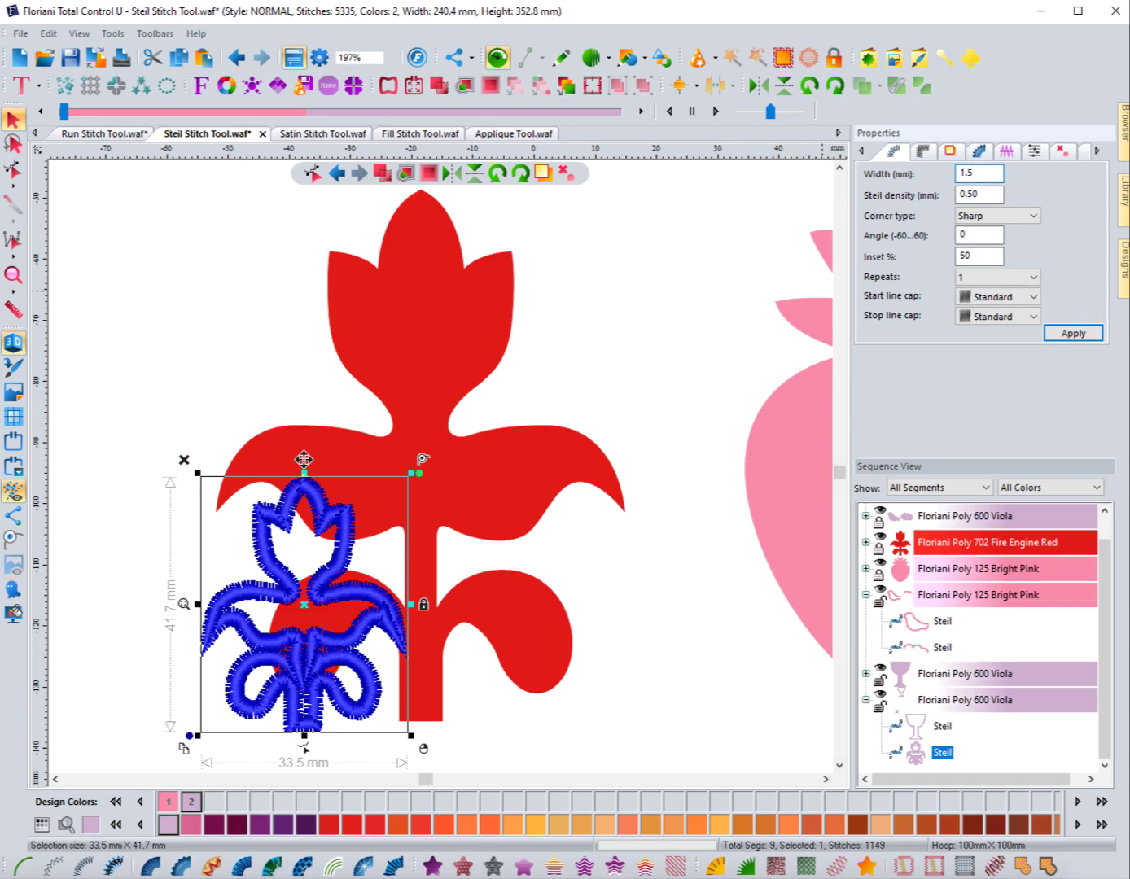
pyautogui.write('1.5')
pyautogui.click(1089, 332)
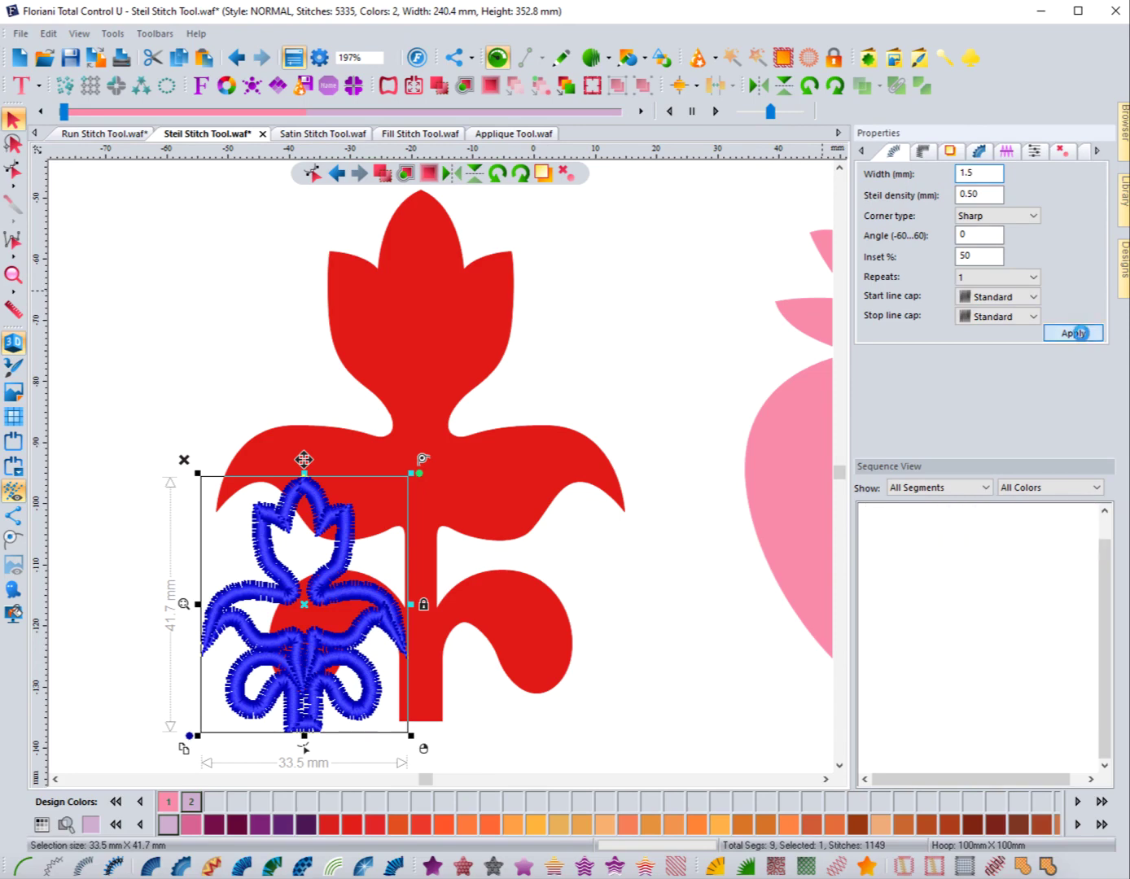
pyautogui.click(694, 574)
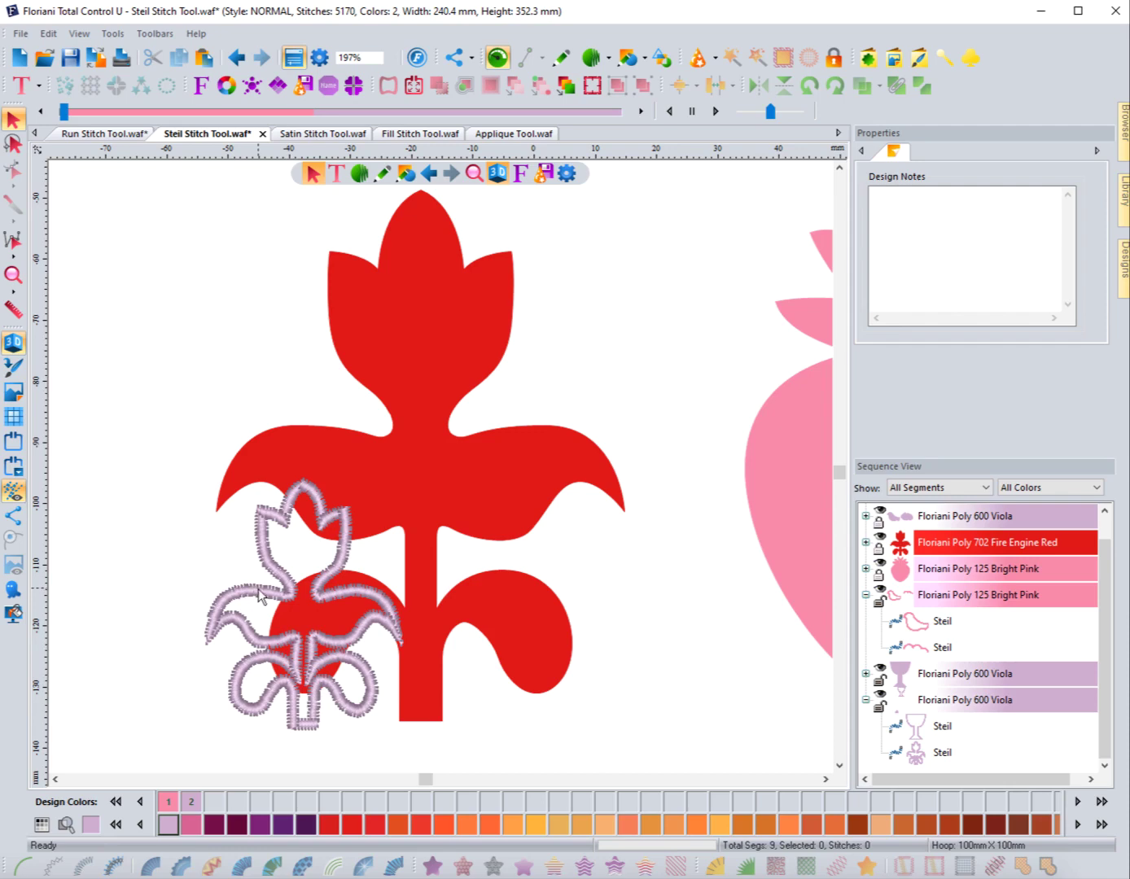
pyautogui.click(235, 57)
pyautogui.click(235, 57)
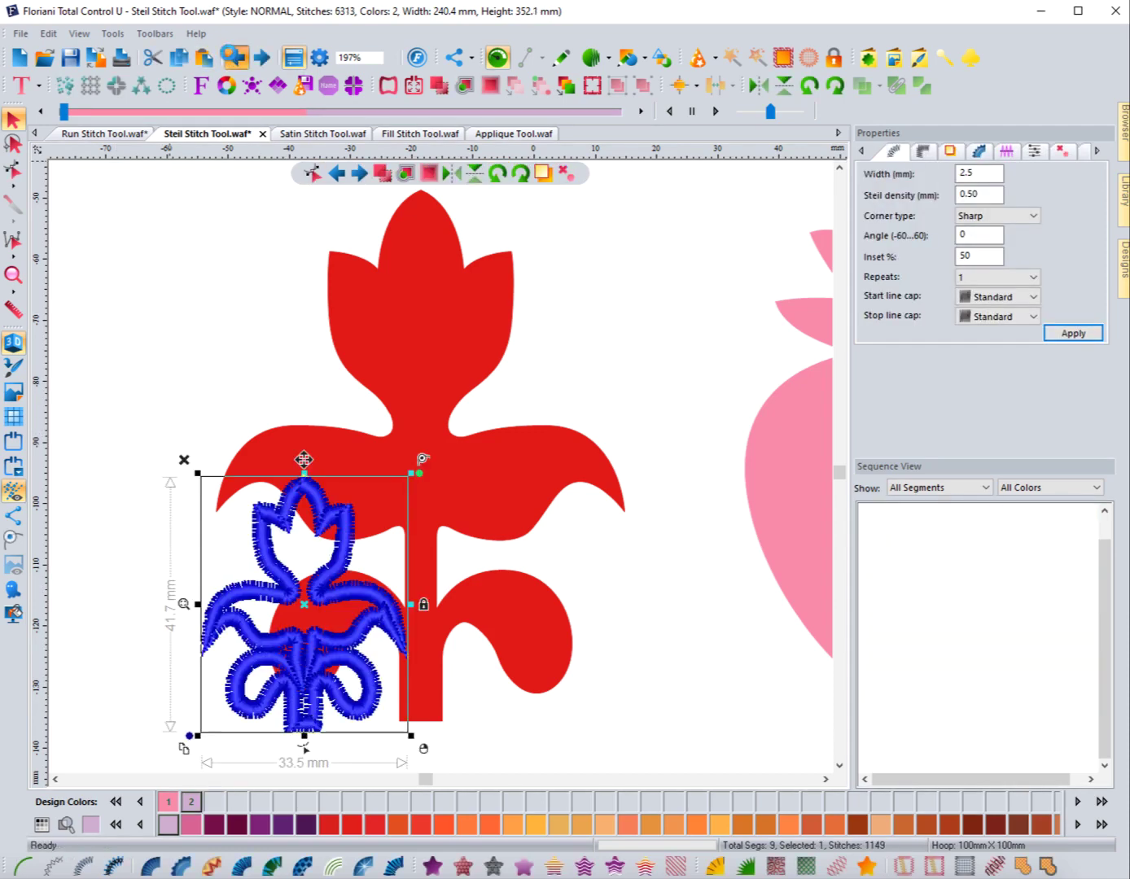
pyautogui.click(686, 529)
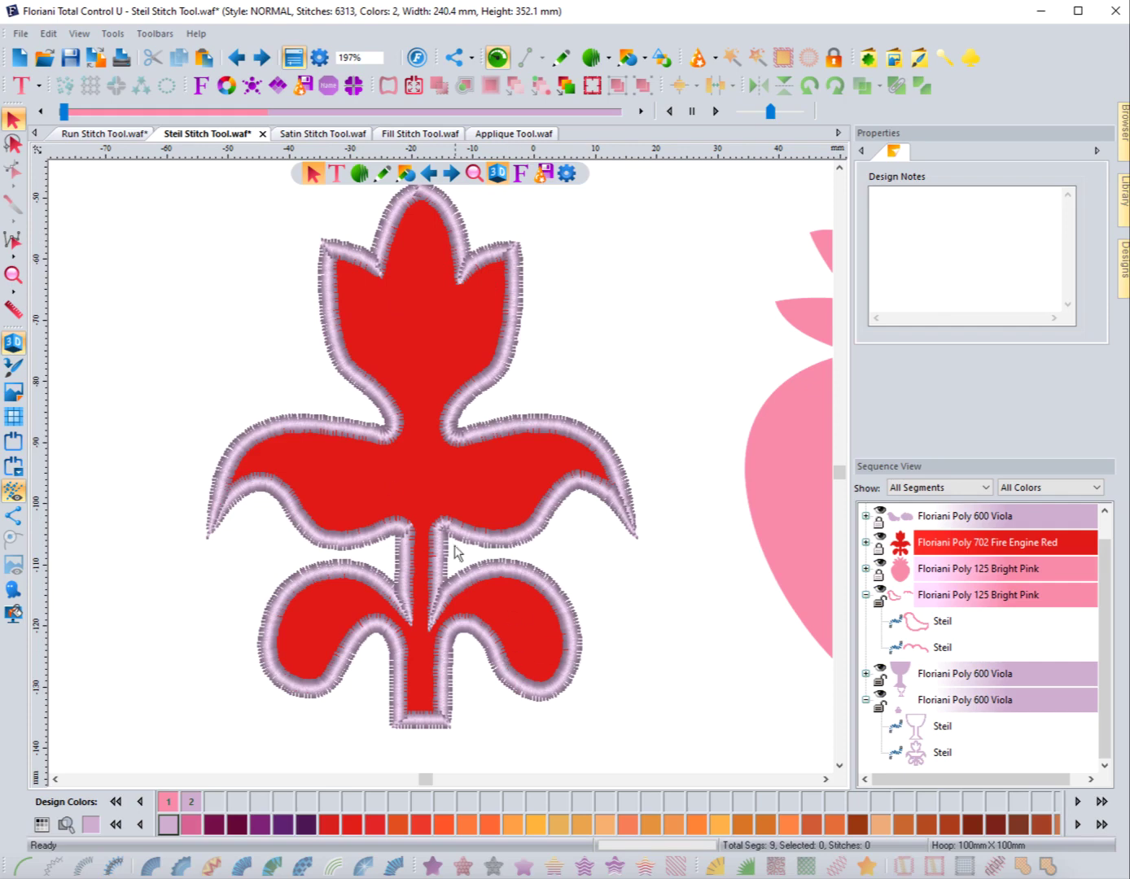
# Zoom in on the pink strawberry and choose the Steil stitch type
pyautogui.click(11, 277)
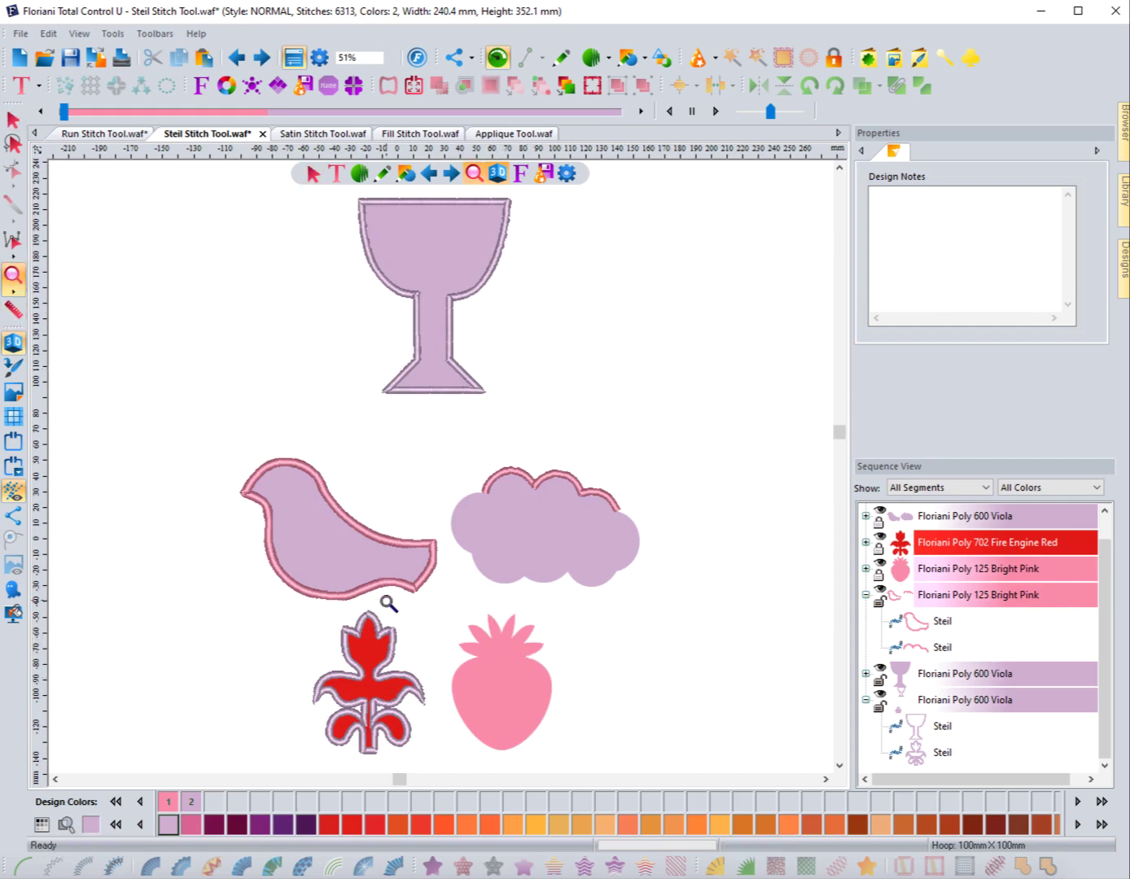
pyautogui.moveTo(588, 761); pyautogui.dragTo(590, 764)
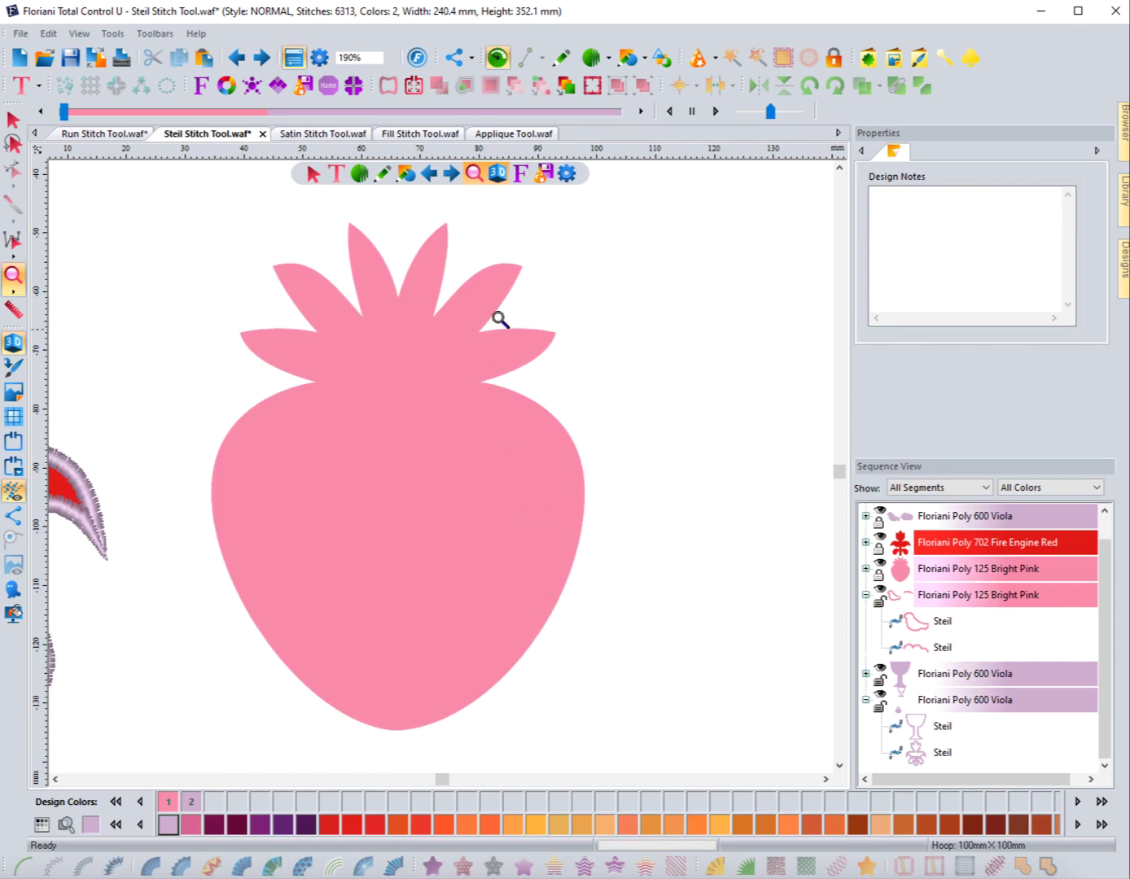
pyautogui.click(360, 181)
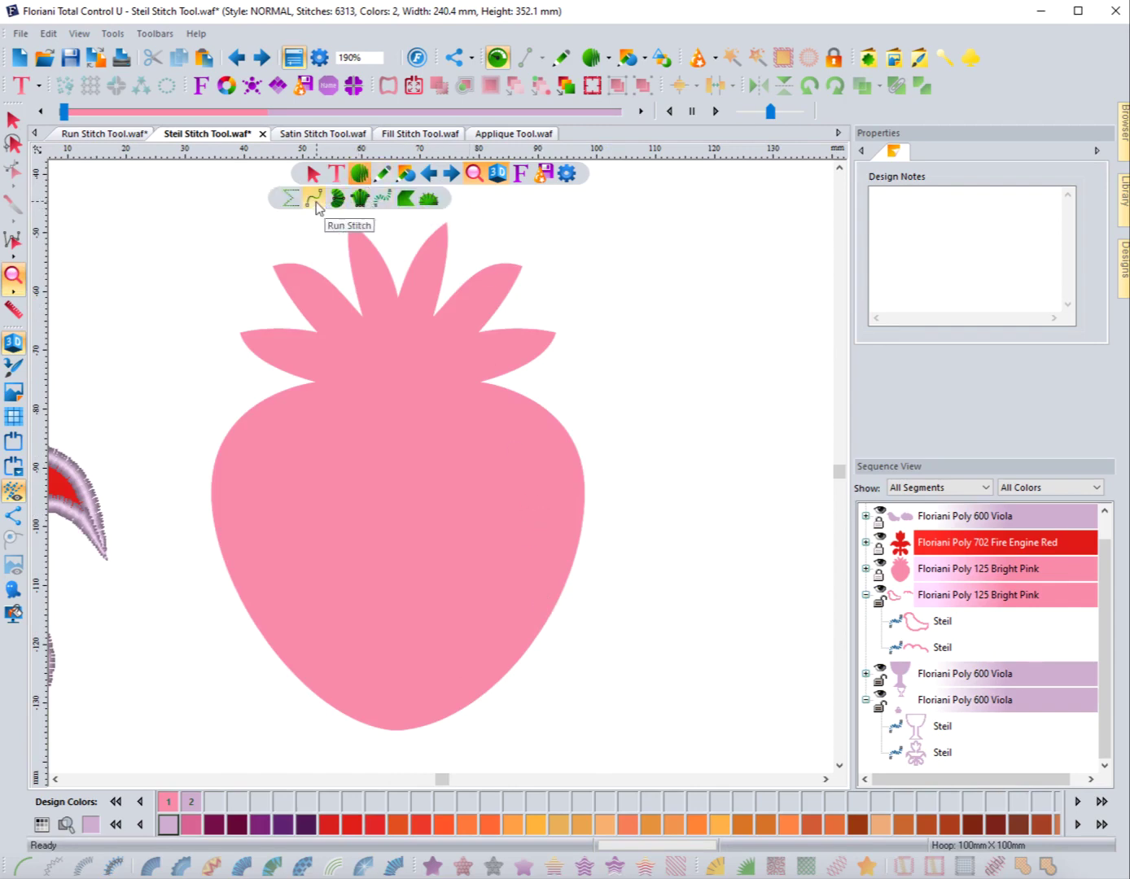
pyautogui.click(380, 199)
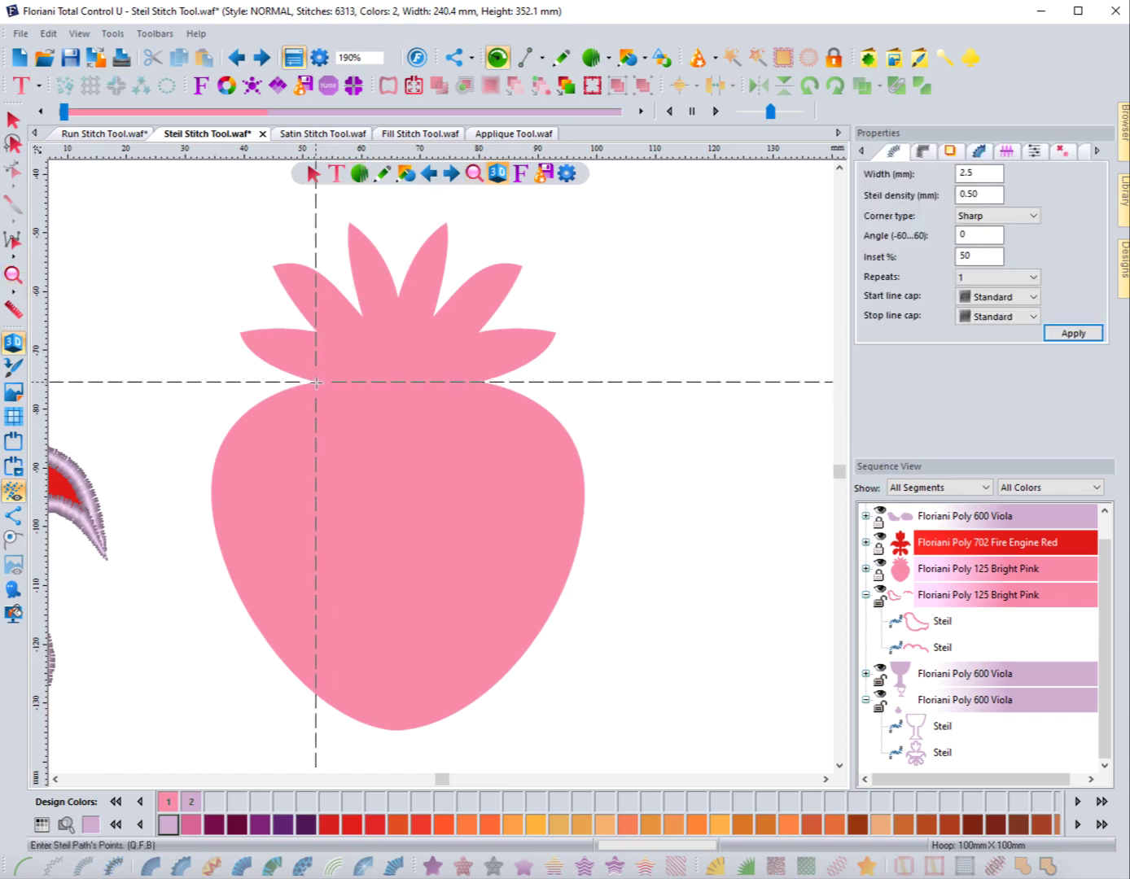
# Trace steil points around each leaf tip and notch of the strawberry's crown
pyautogui.click(316, 381)
pyautogui.click(241, 332)
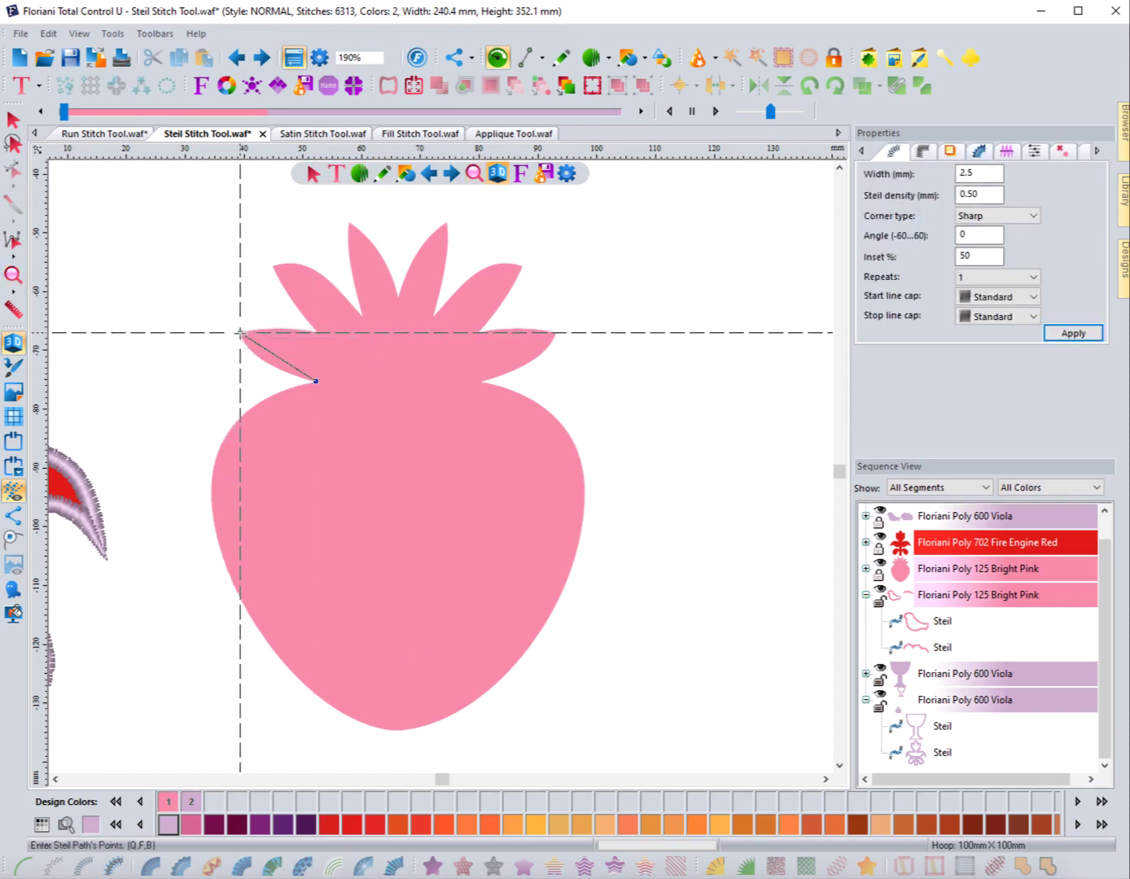
pyautogui.click(317, 332)
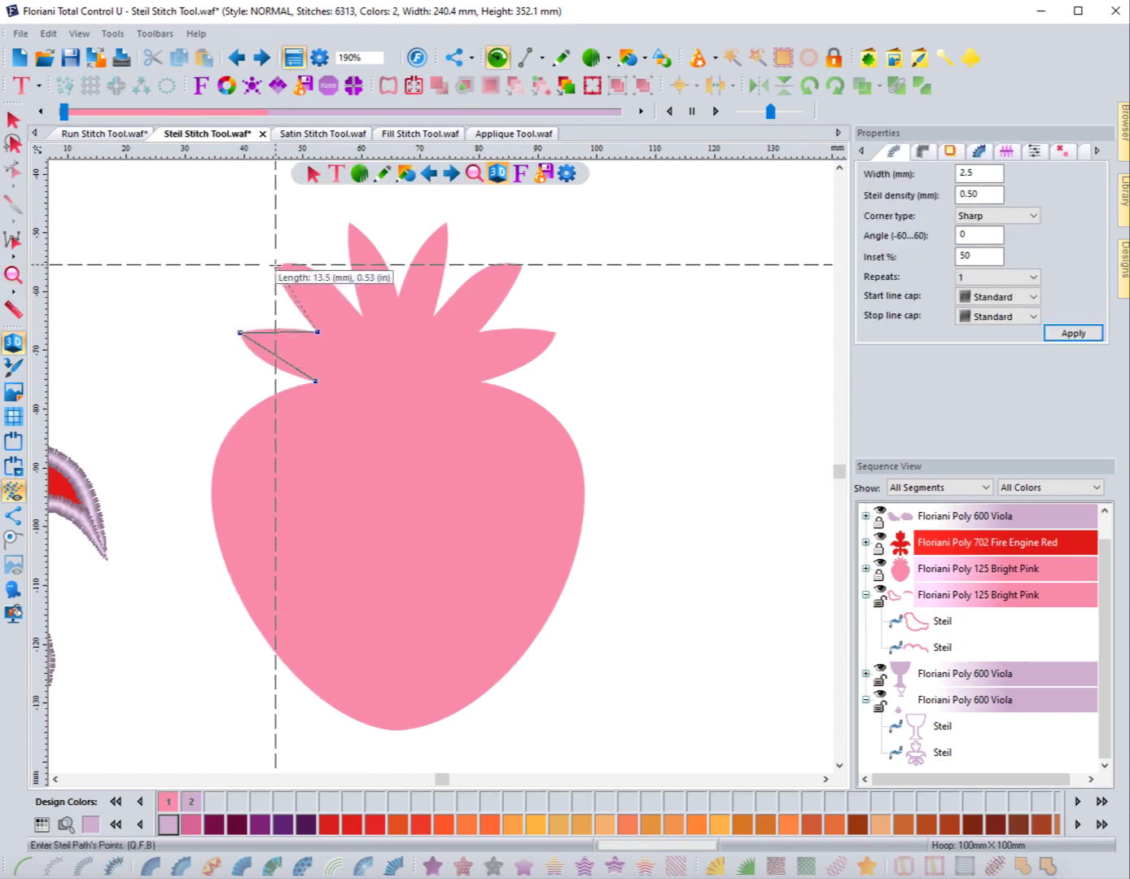
pyautogui.click(274, 266)
pyautogui.click(364, 318)
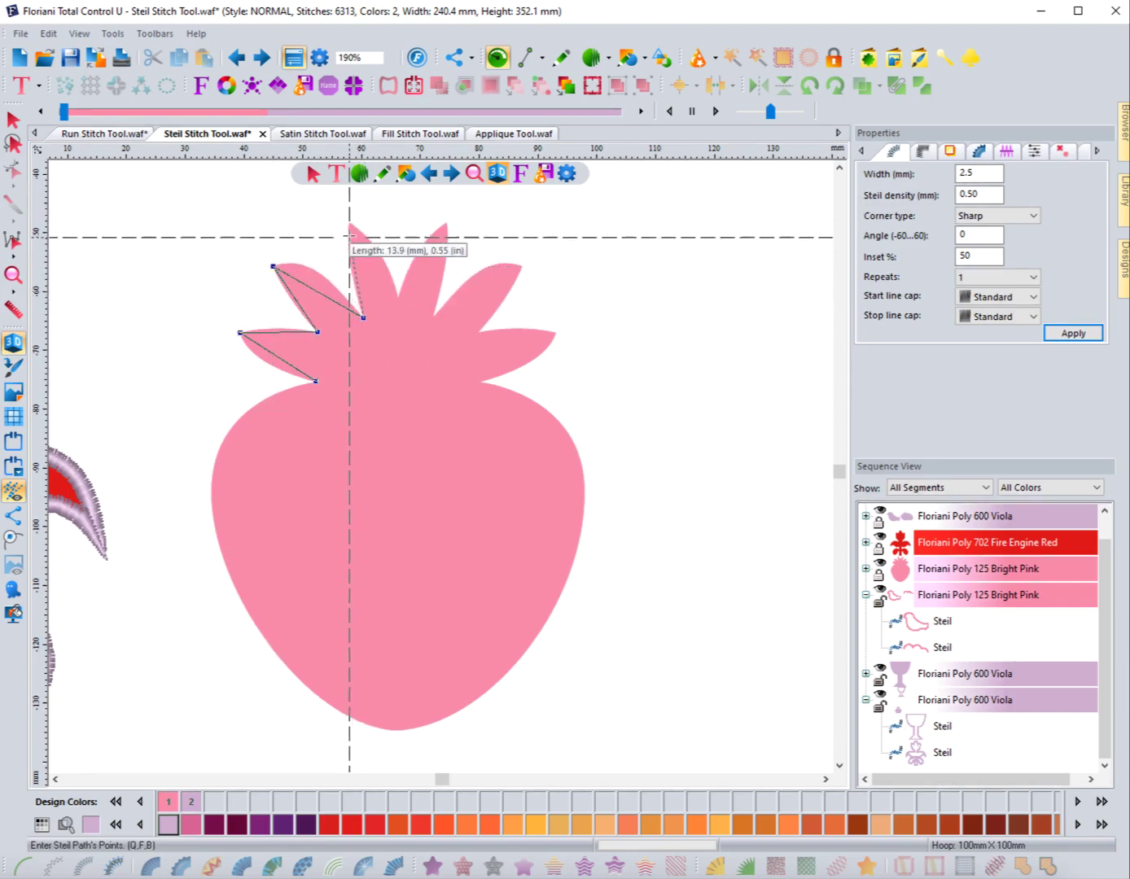
pyautogui.click(350, 223)
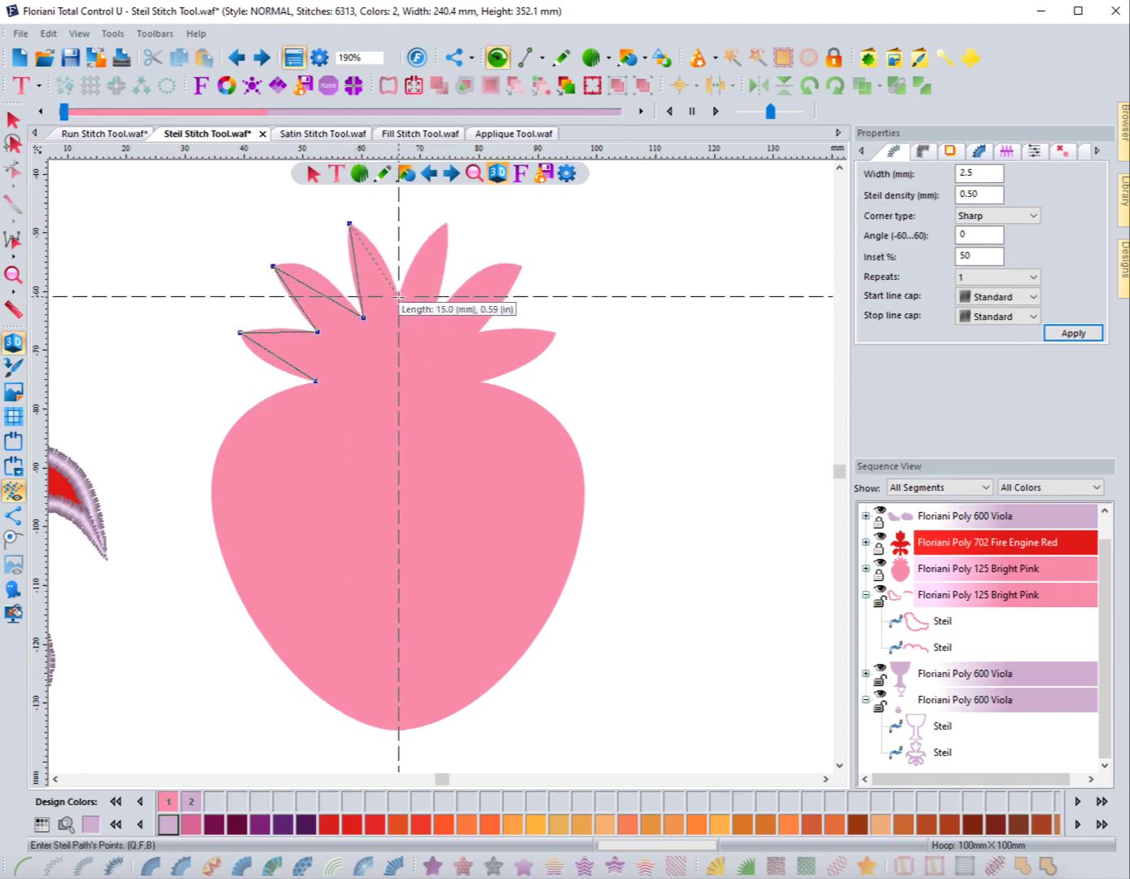
pyautogui.click(398, 297)
pyautogui.click(447, 221)
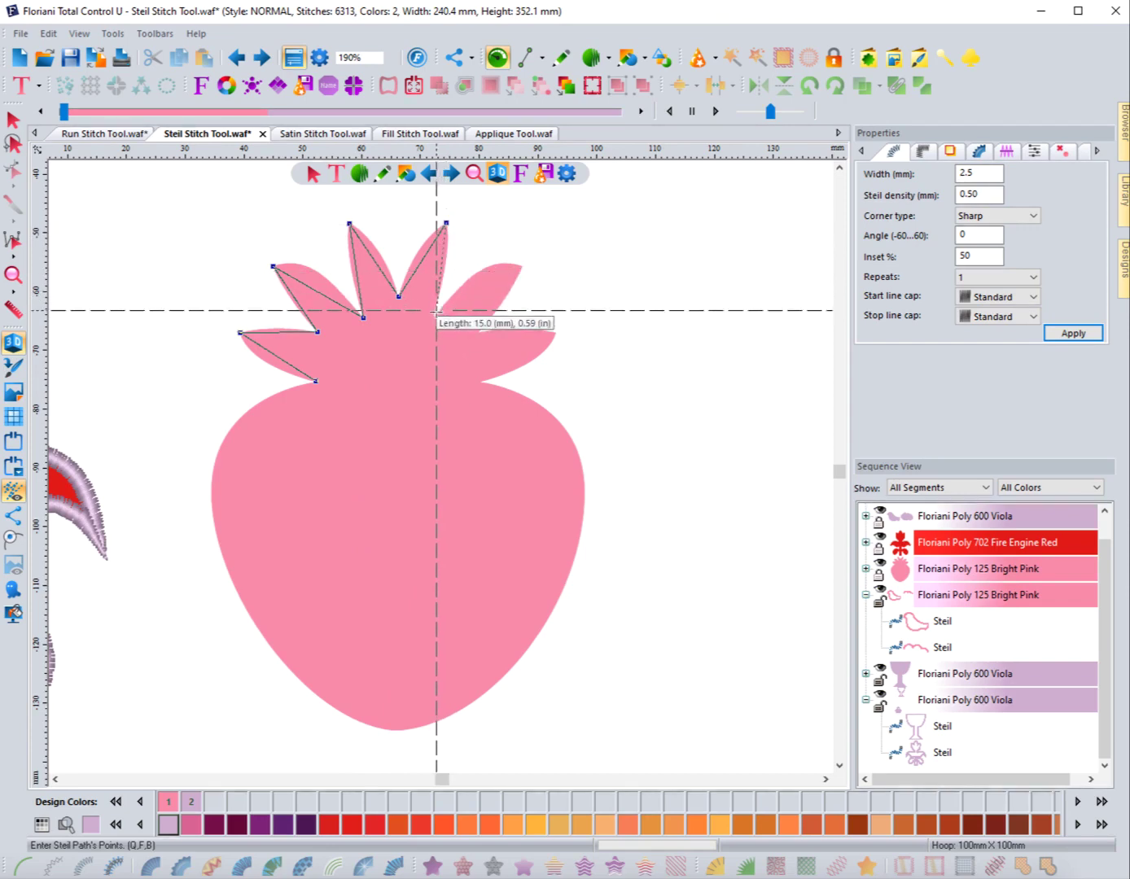
pyautogui.click(435, 315)
pyautogui.click(522, 264)
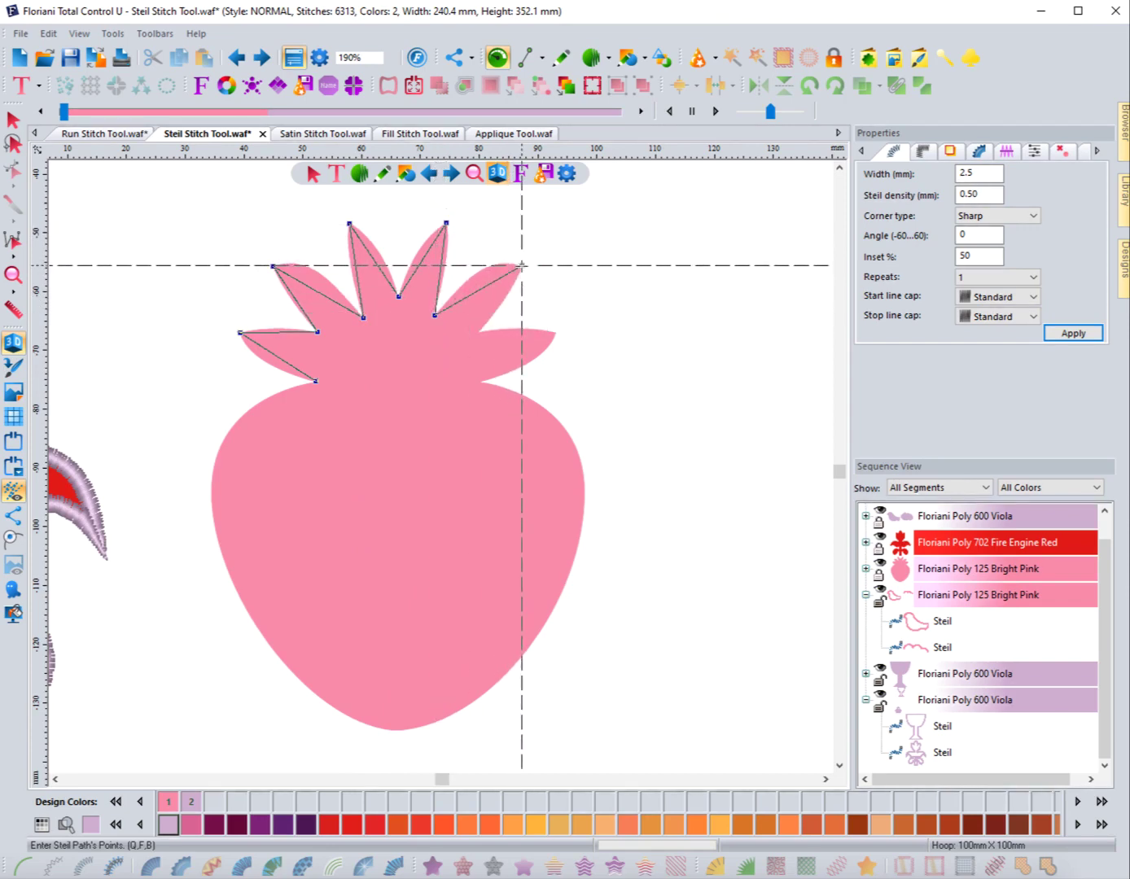
pyautogui.click(475, 332)
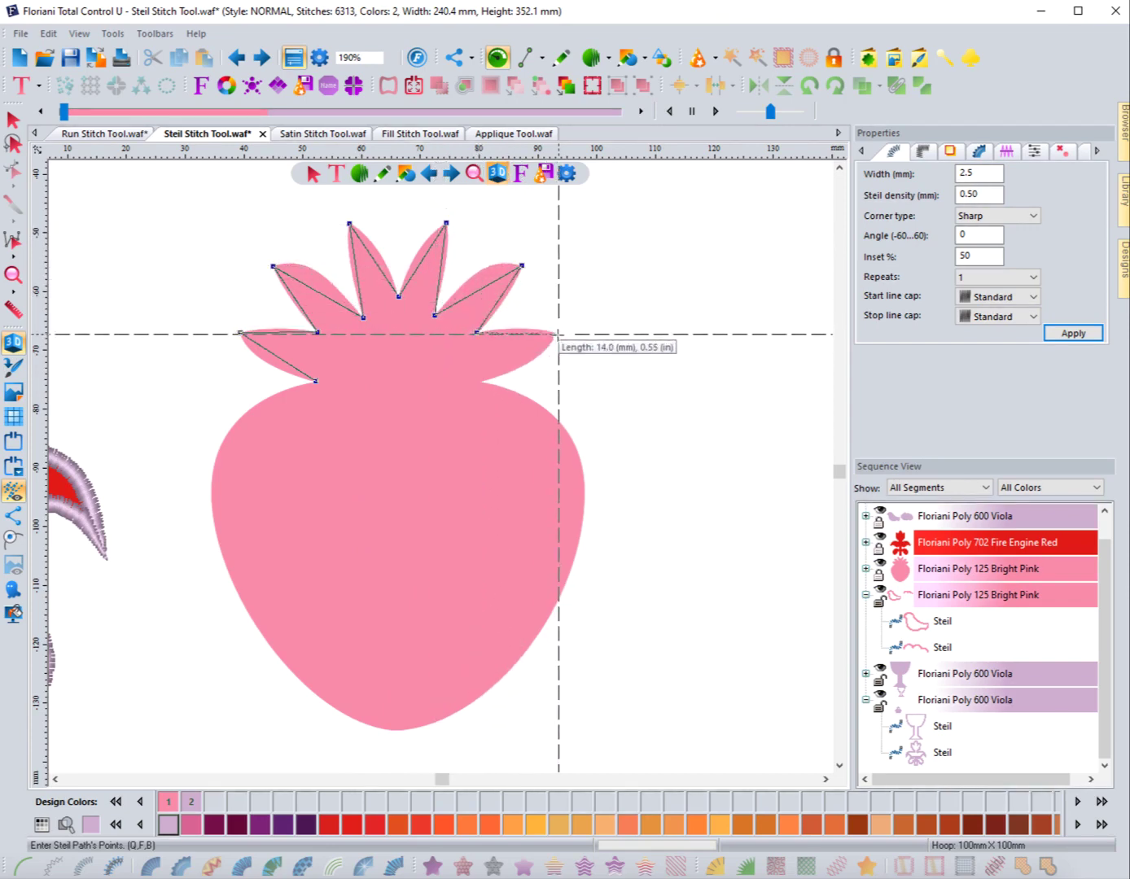
pyautogui.click(556, 332)
pyautogui.click(482, 382)
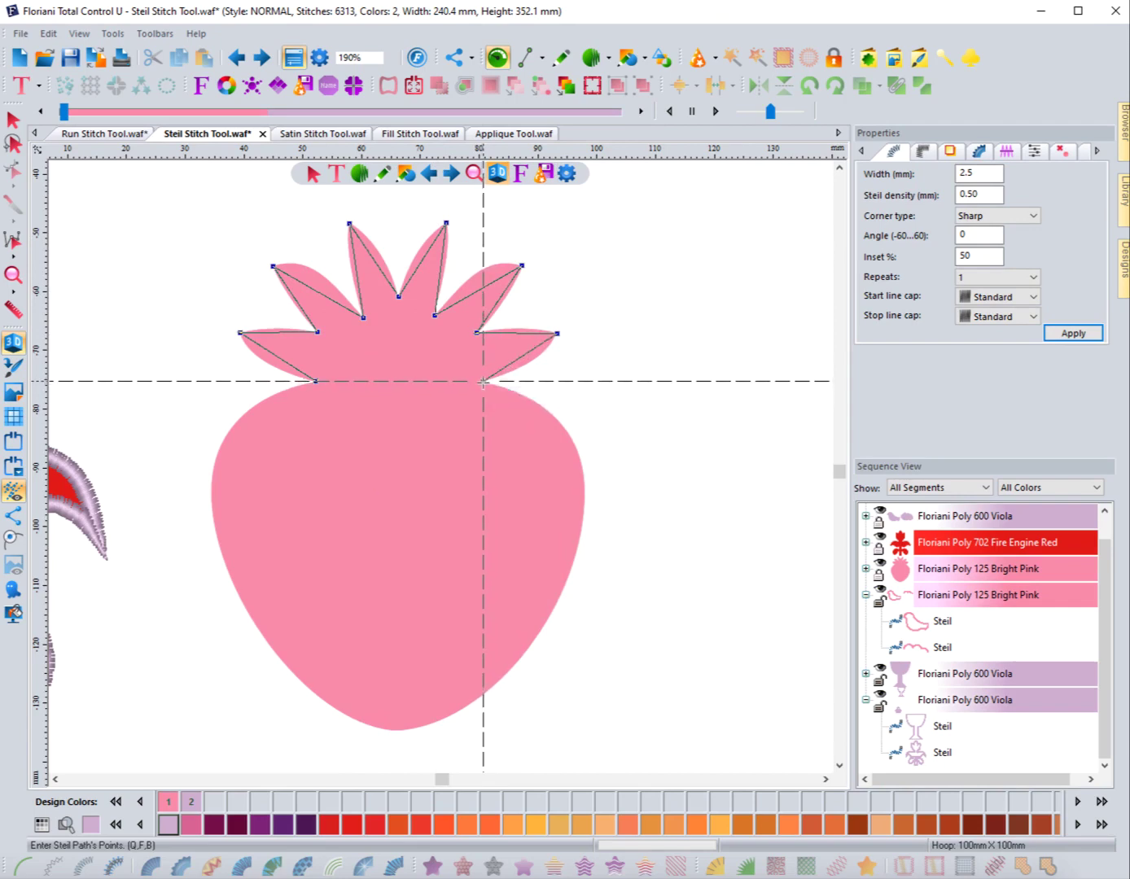
# Trace the strawberry body's right side, bottom and left side, then finish the border
pyautogui.click(564, 425)
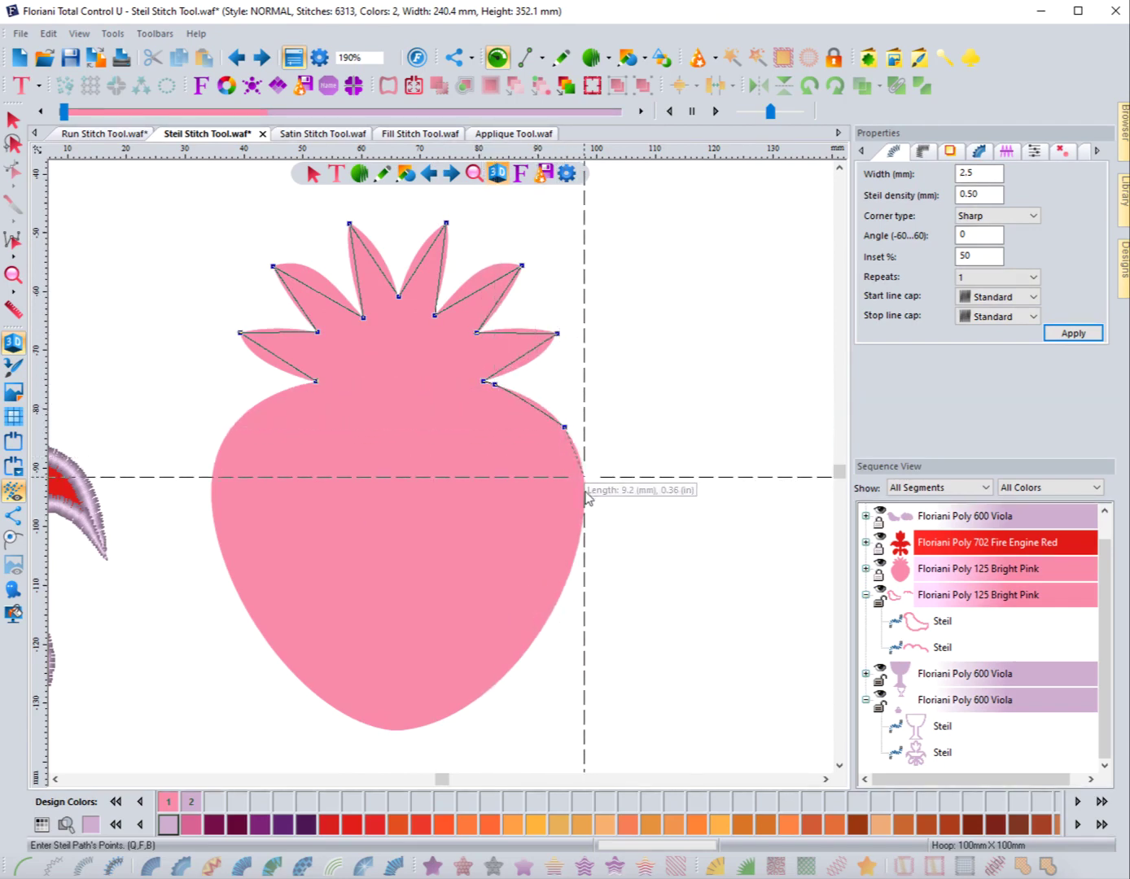
pyautogui.click(585, 496)
pyautogui.click(546, 619)
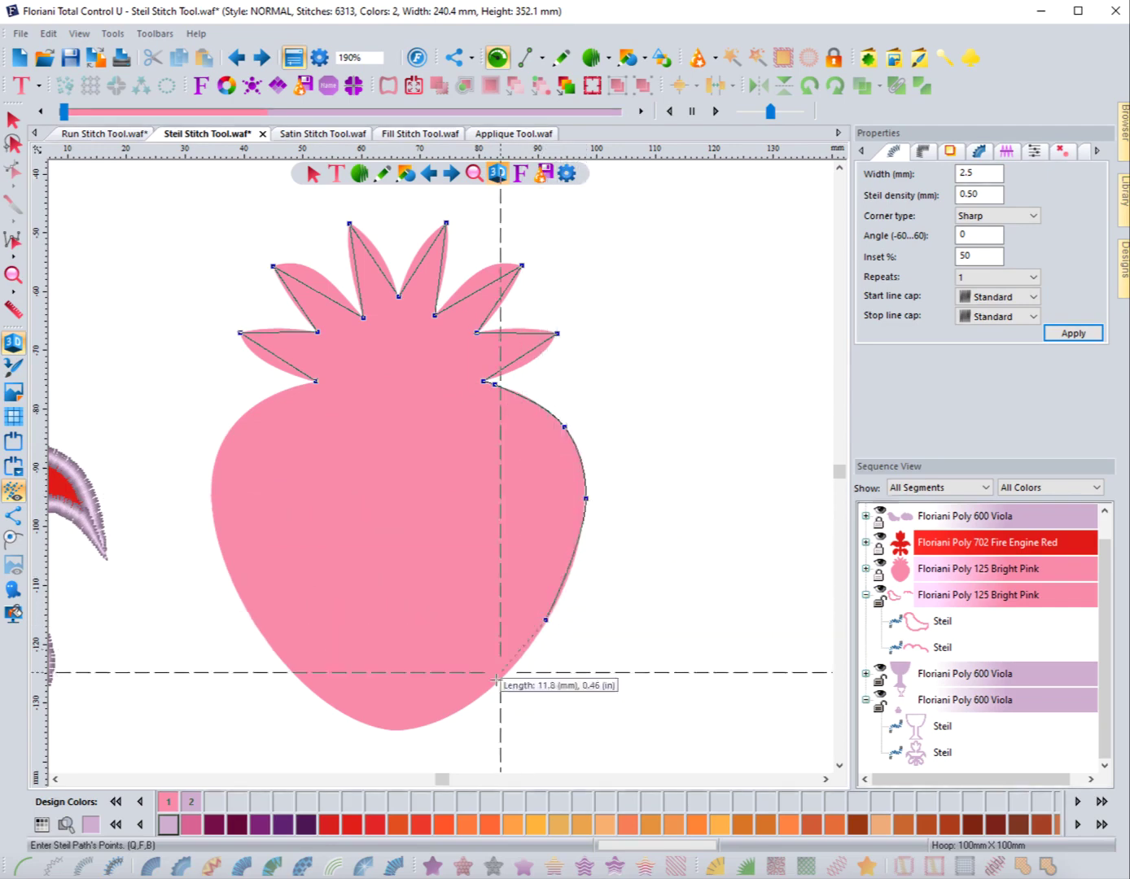
pyautogui.click(475, 700)
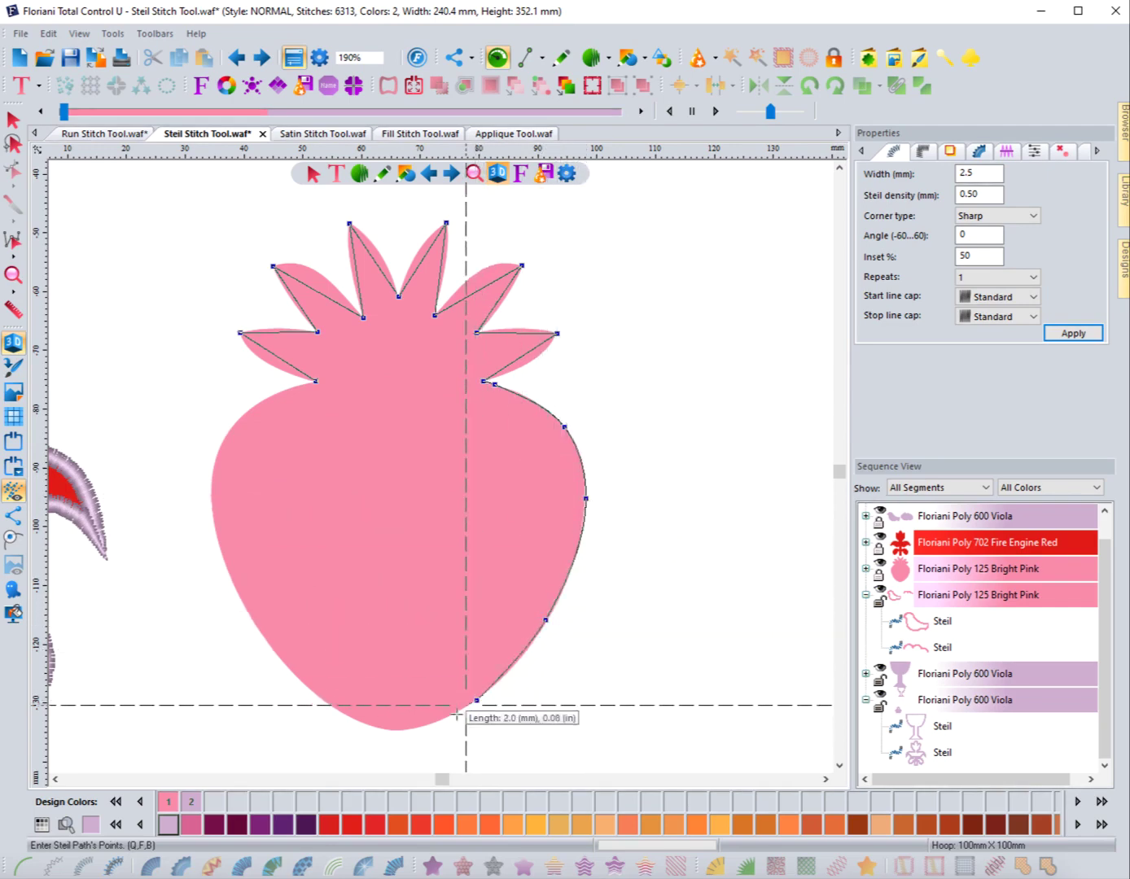
pyautogui.click(429, 723)
pyautogui.click(356, 719)
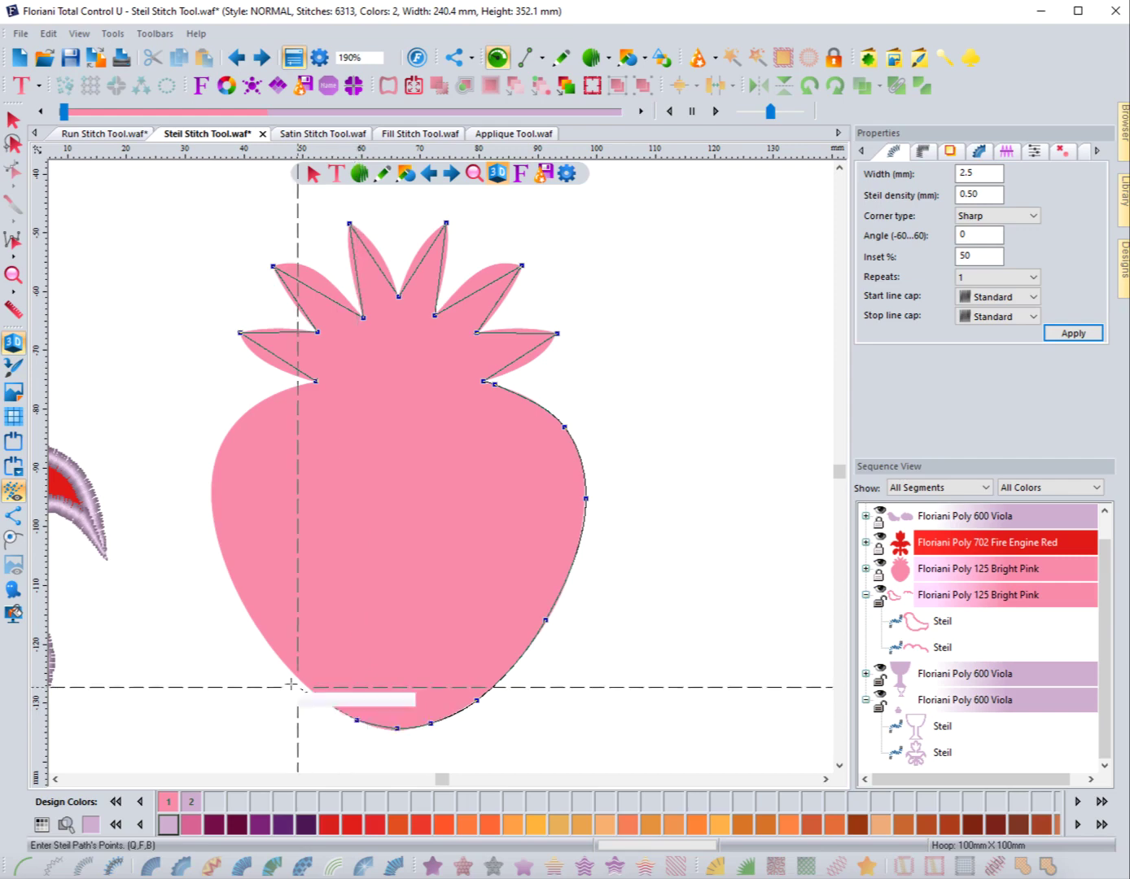
pyautogui.click(291, 673)
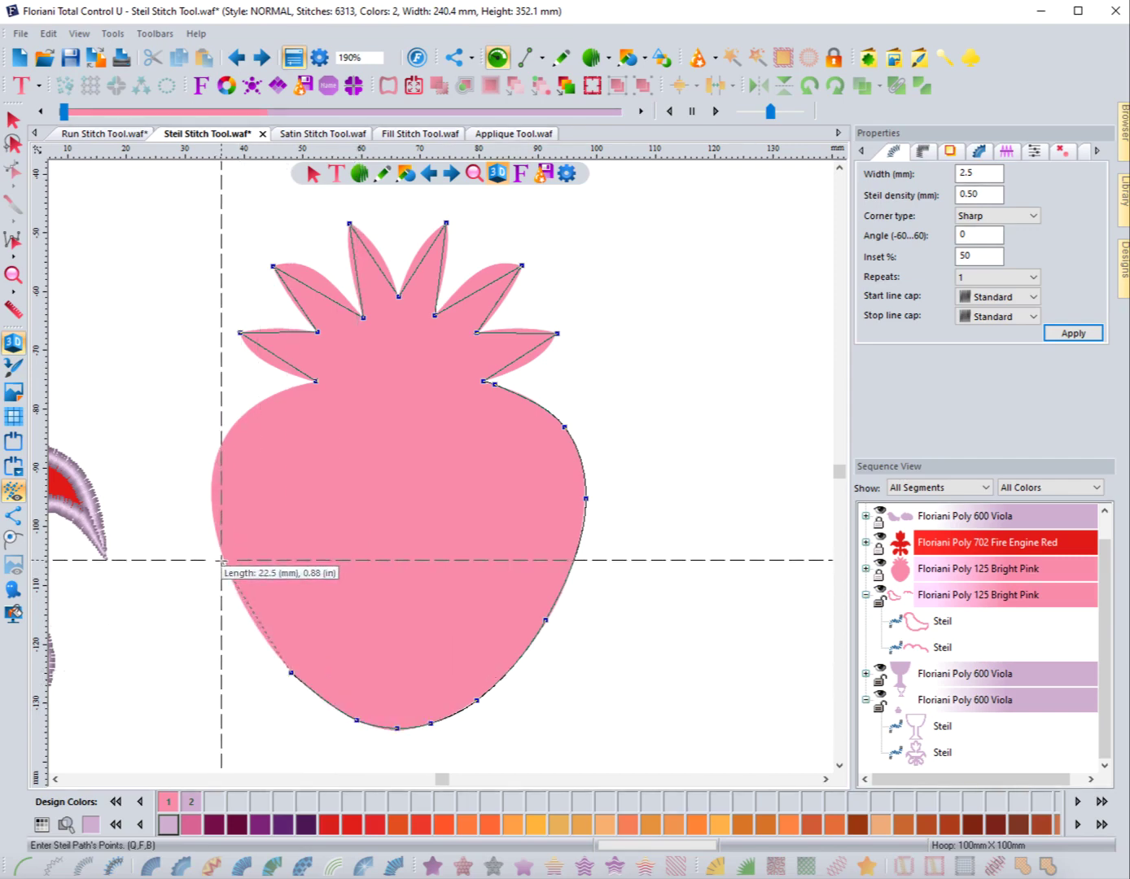
pyautogui.click(220, 560)
pyautogui.click(214, 463)
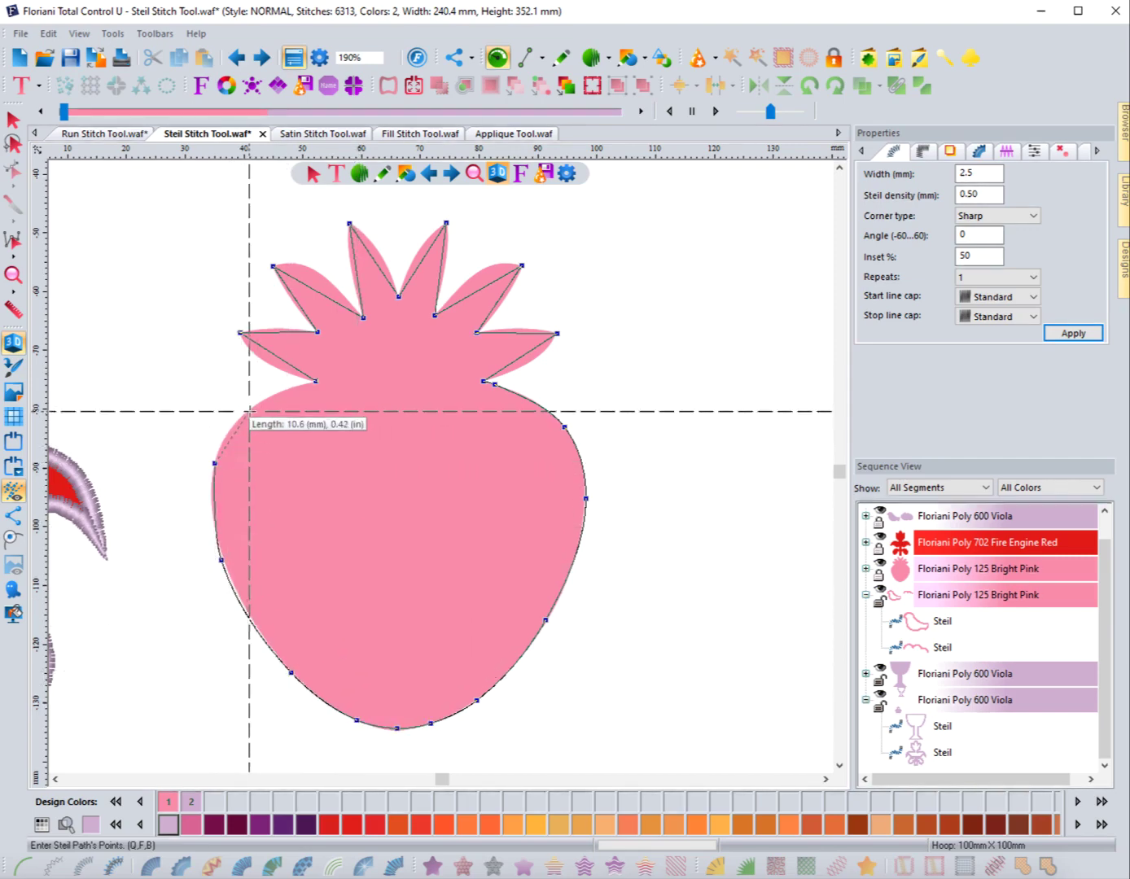
pyautogui.click(255, 403)
pyautogui.click(299, 384)
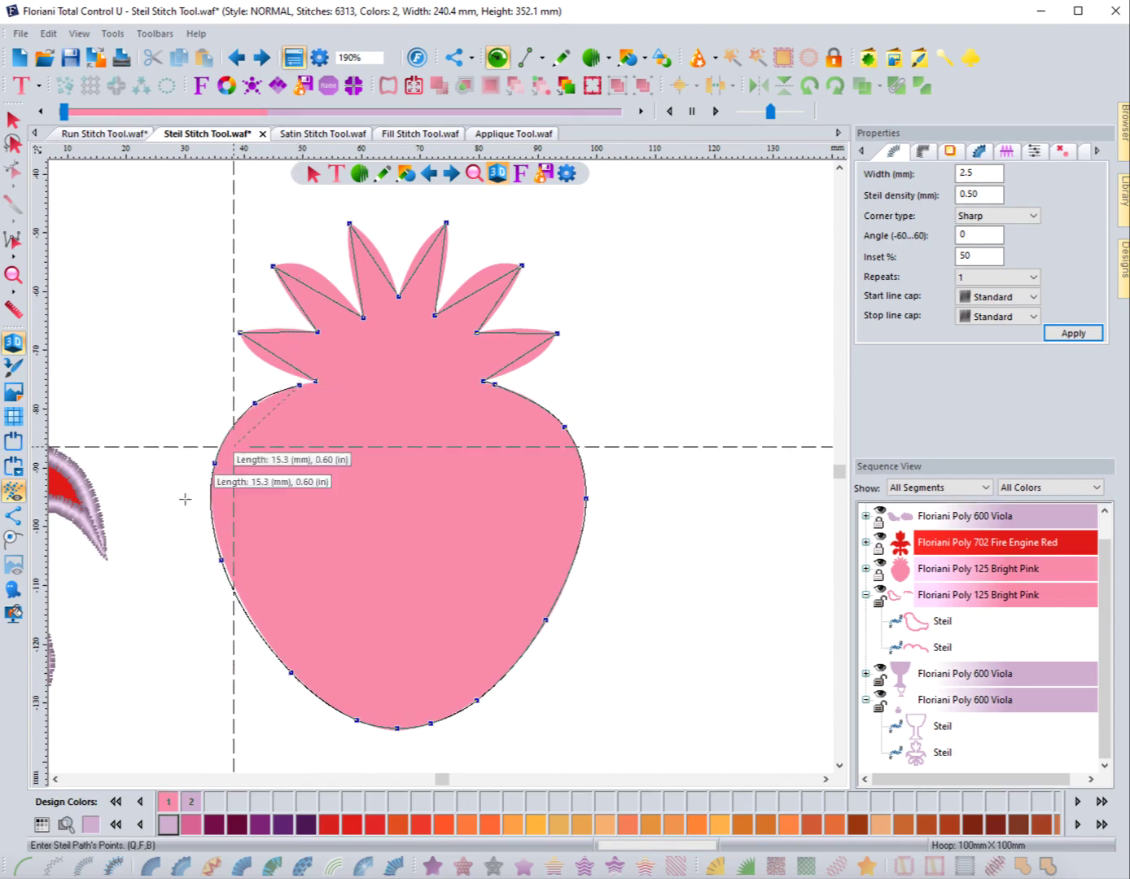
pyautogui.press('Return')
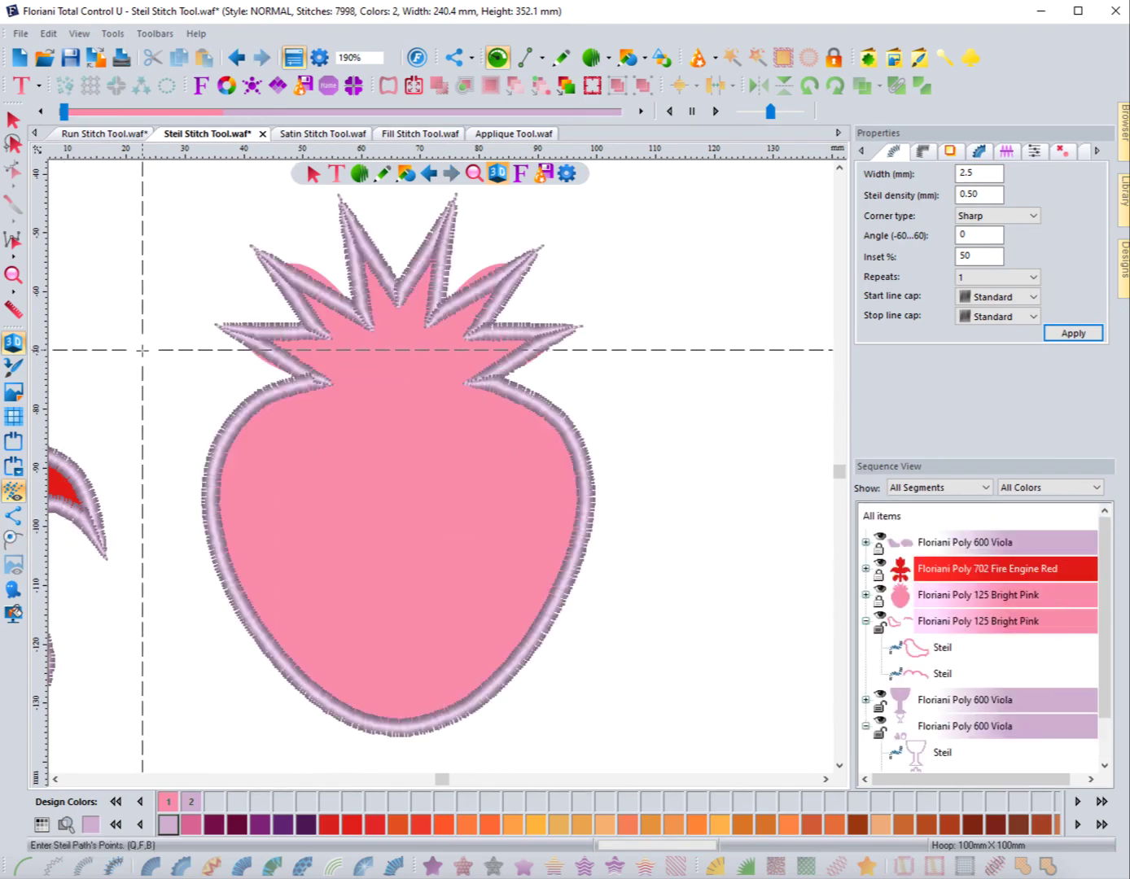
# Bend the strawberry steil border's upper-left segment outward to follow the left crown leaf
pyautogui.click(13, 122)
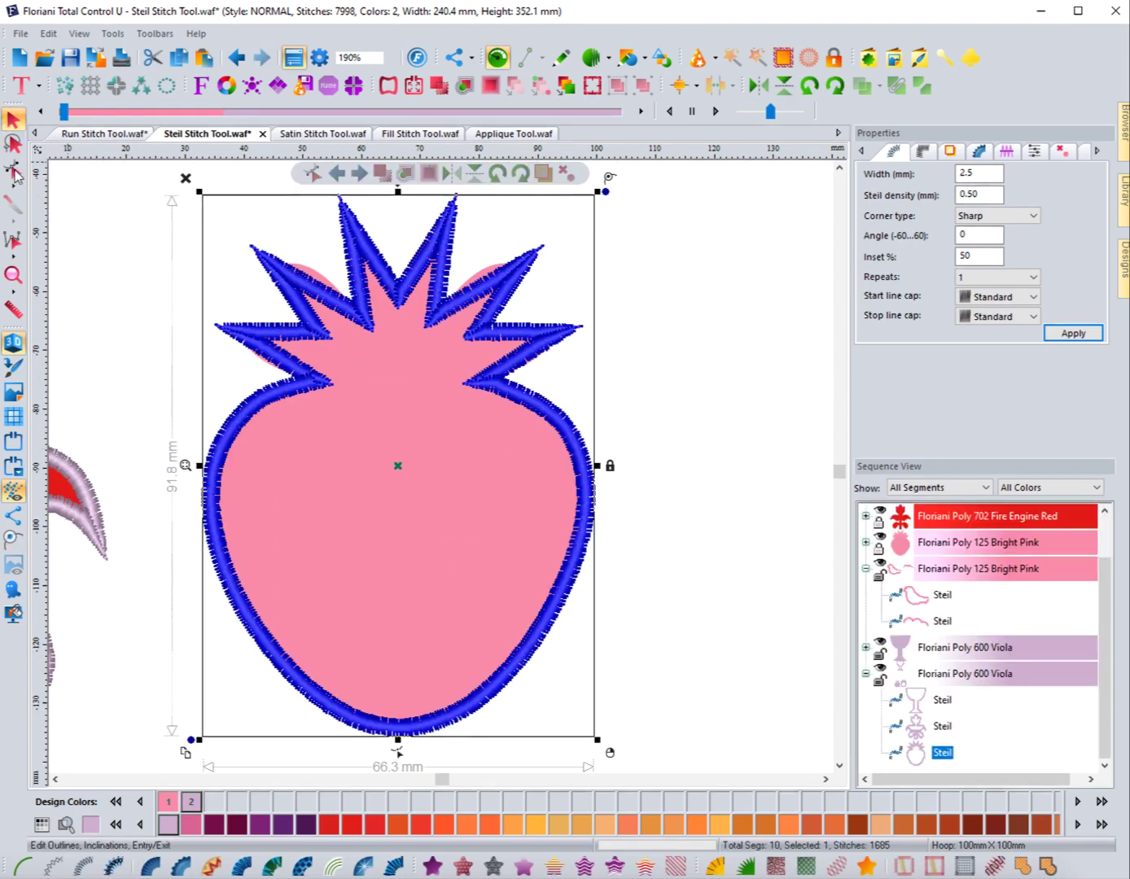
pyautogui.click(14, 169)
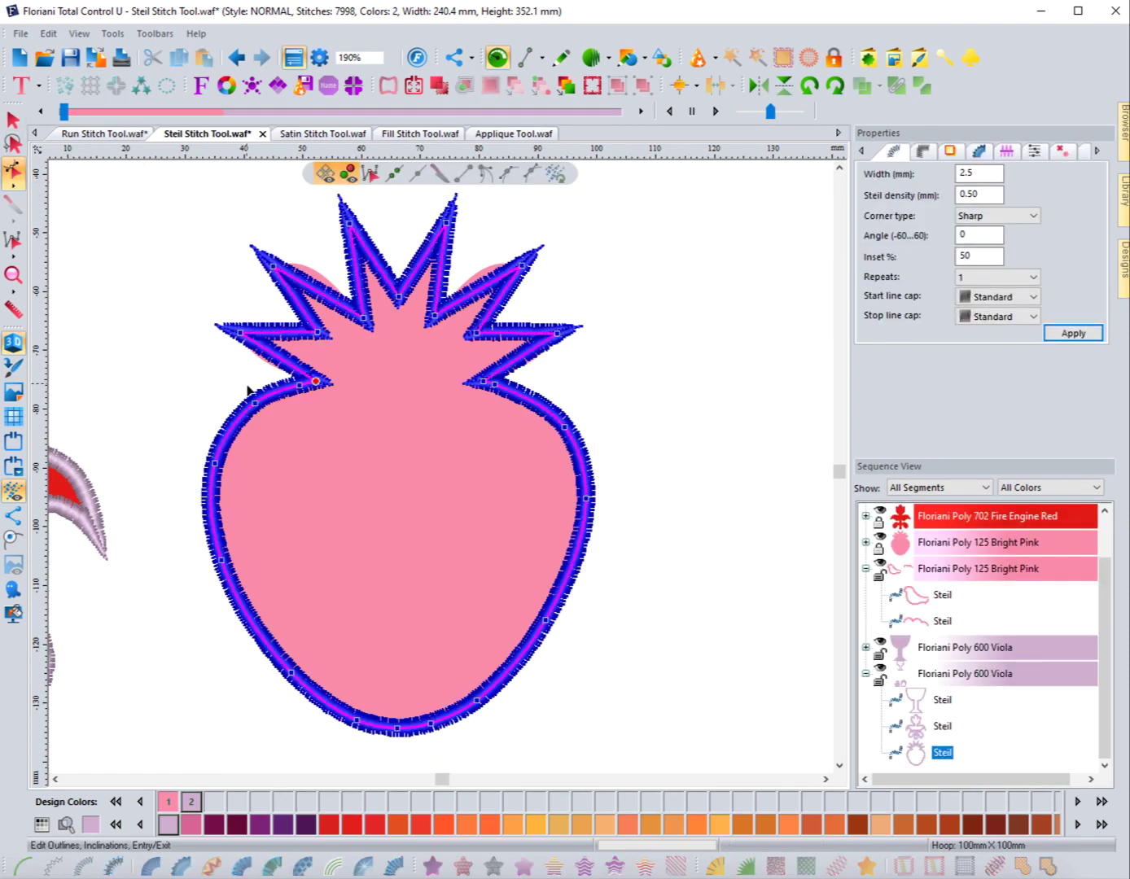
pyautogui.moveTo(275, 358)
pyautogui.mouseDown()
pyautogui.moveTo(267, 364)
pyautogui.moveTo(292, 341)
pyautogui.moveTo(296, 362)
pyautogui.moveTo(287, 335)
pyautogui.mouseUp()
pyautogui.click(194, 320)
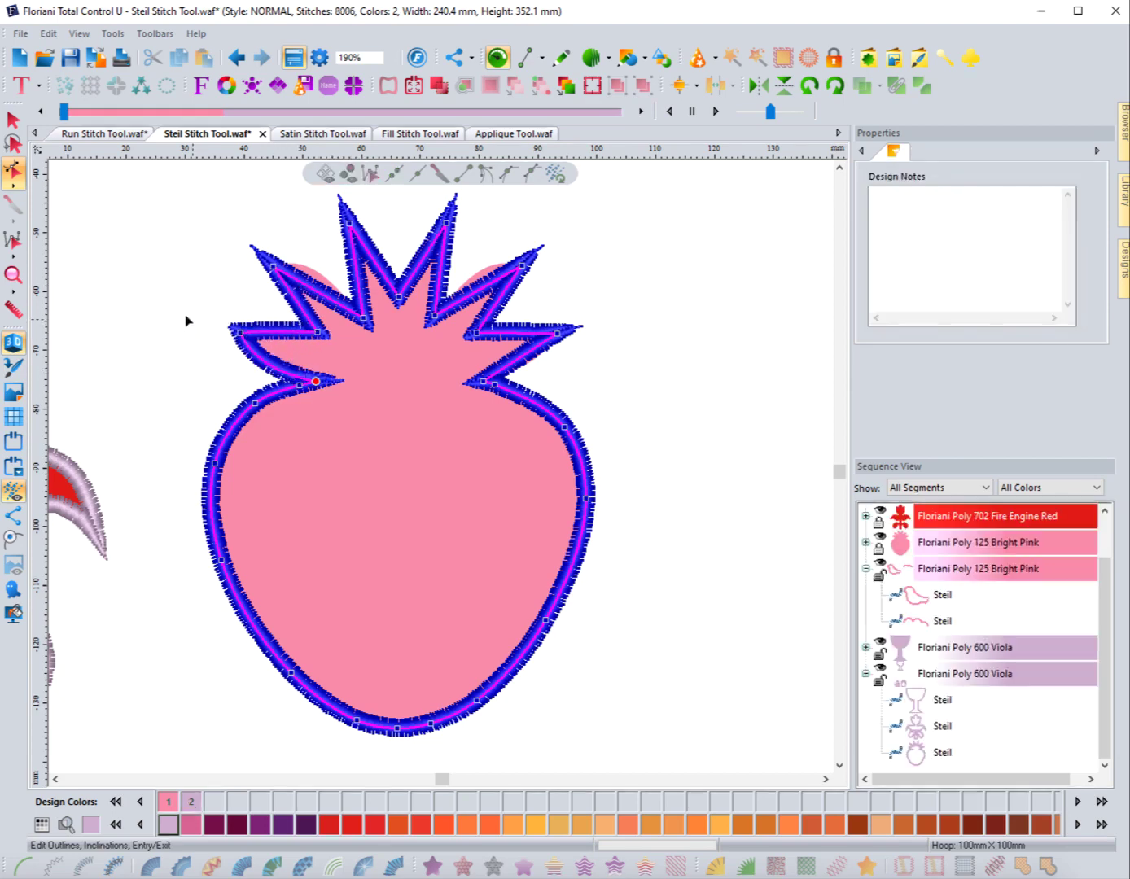
pyautogui.click(14, 120)
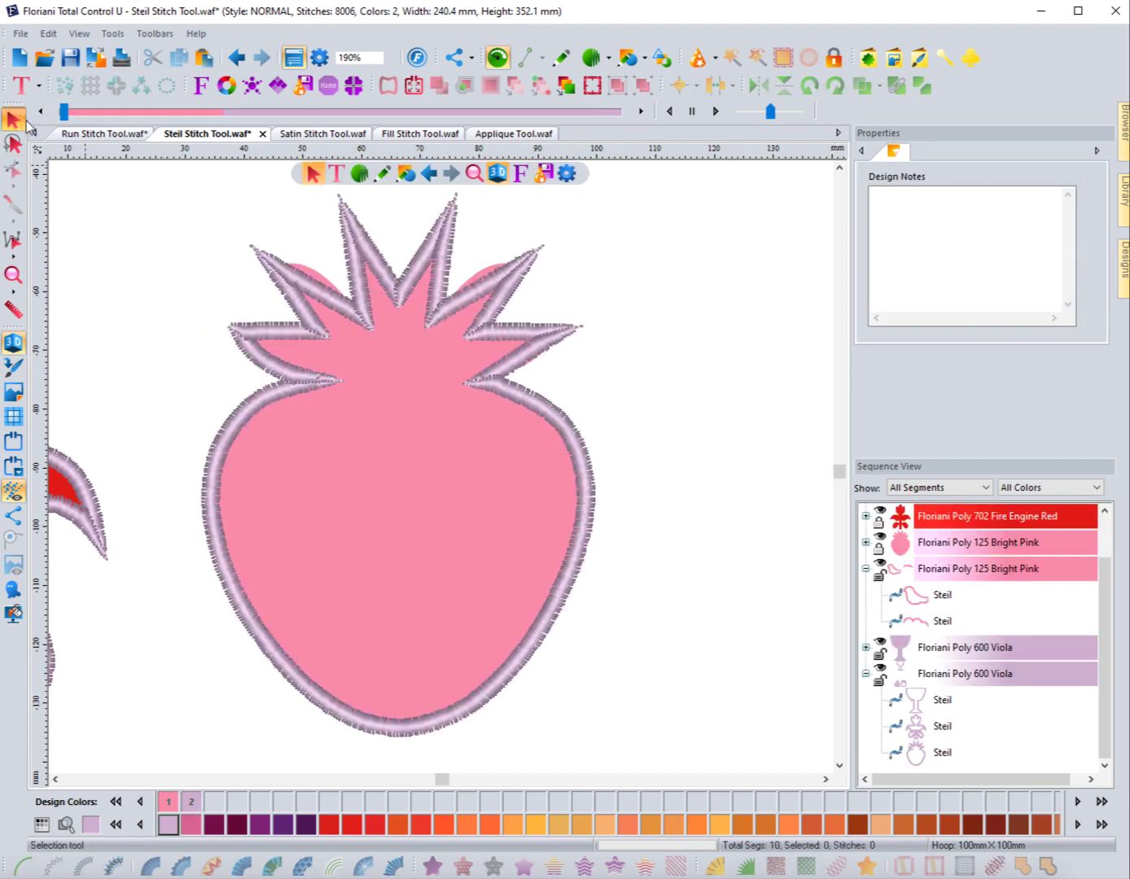
# Convert the strawberry's steil border to a run stitch and add nodes along the left leaves
pyautogui.click(264, 278)
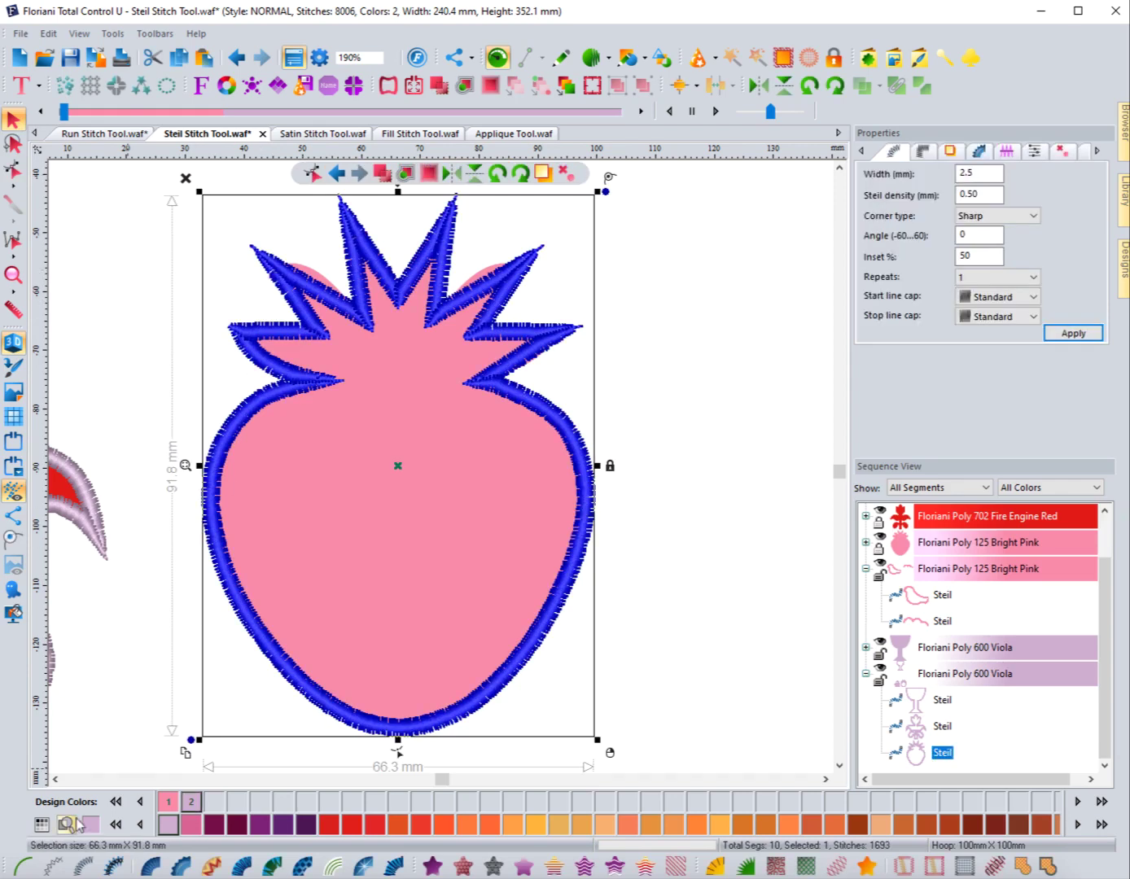
pyautogui.click(31, 862)
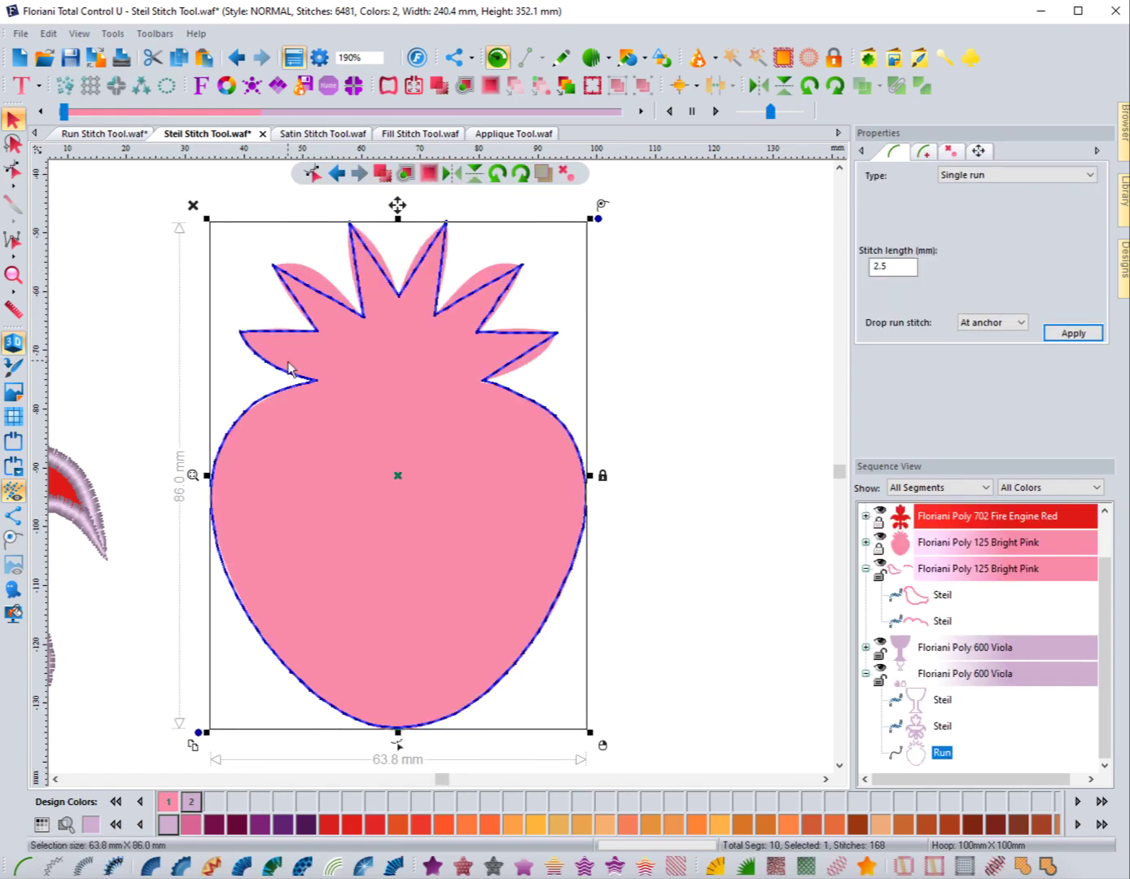
pyautogui.click(14, 171)
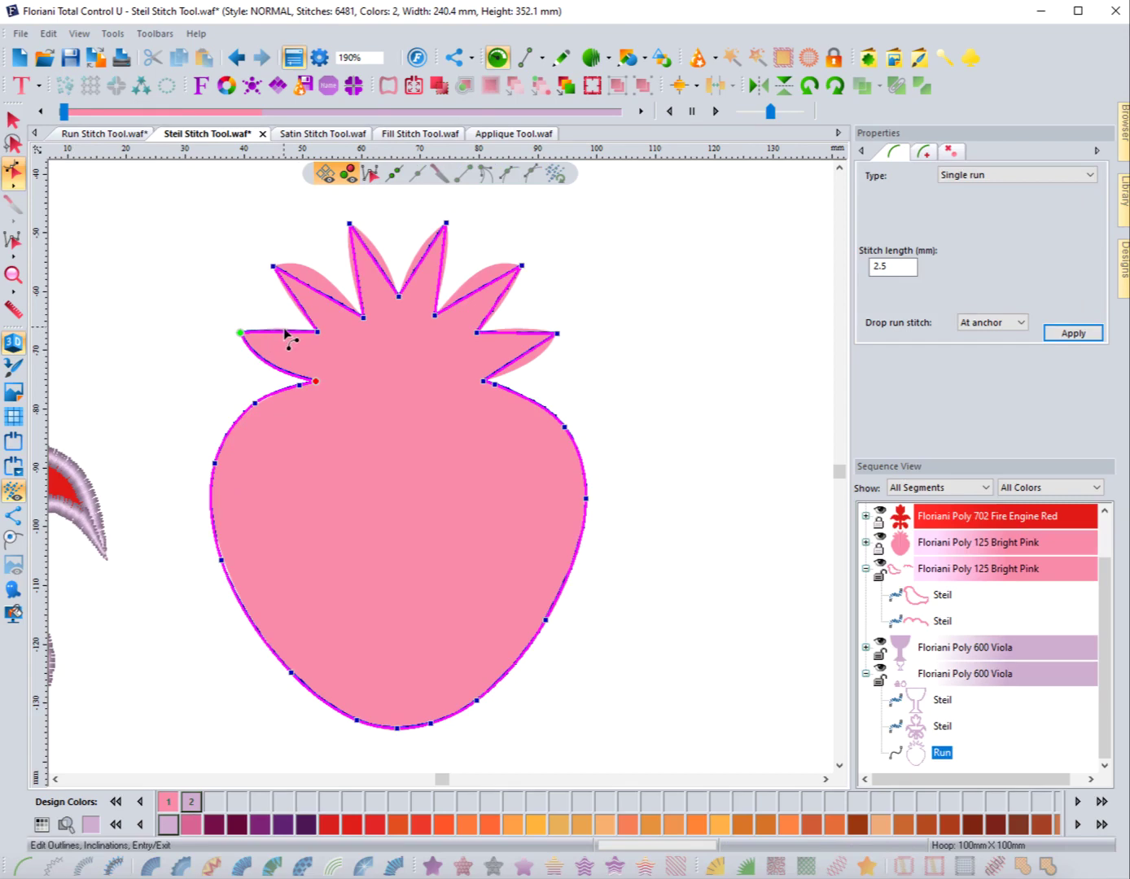
pyautogui.click(271, 328)
pyautogui.click(282, 286)
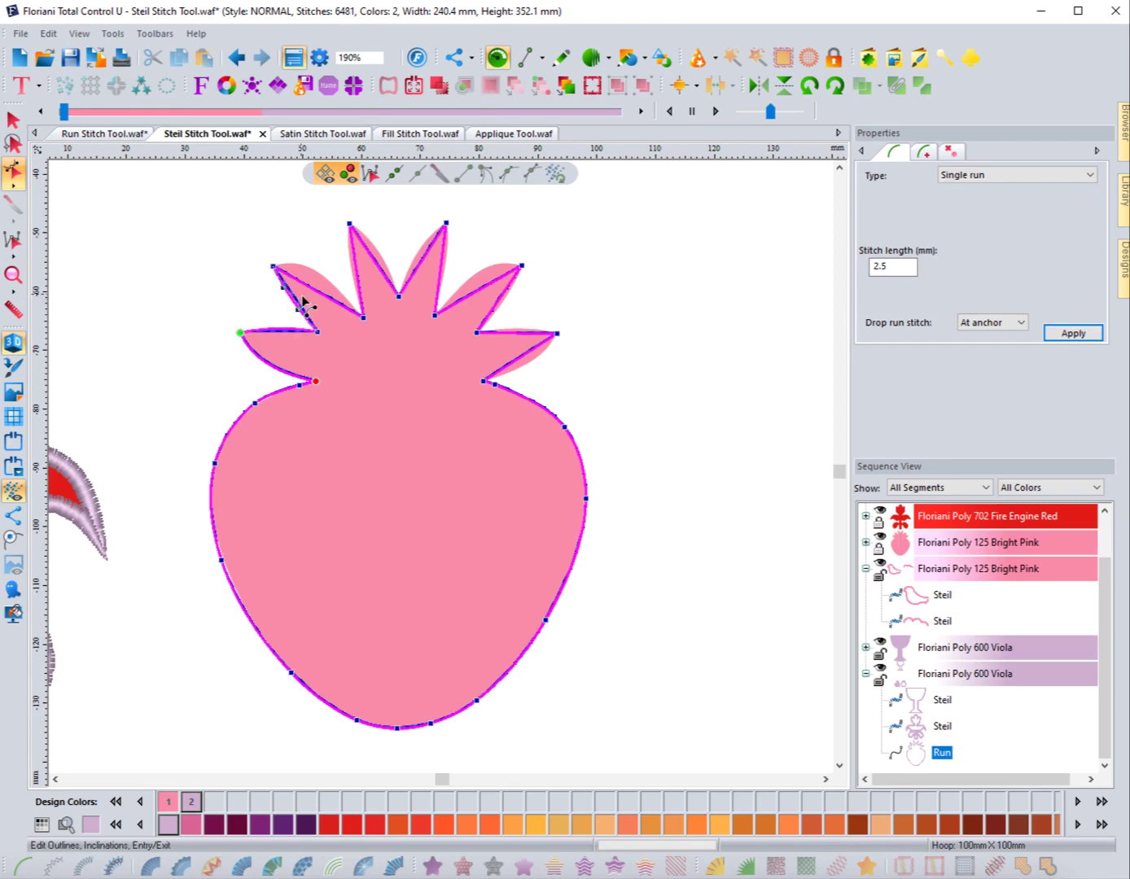
# Curve the upper-left, upper-right and right-lower leaf edges, then convert the outline to steil
pyautogui.moveTo(320, 301)
pyautogui.mouseDown()
pyautogui.moveTo(319, 282)
pyautogui.moveTo(352, 284)
pyautogui.moveTo(368, 265)
pyautogui.moveTo(376, 271)
pyautogui.moveTo(373, 245)
pyautogui.moveTo(393, 266)
pyautogui.moveTo(429, 260)
pyautogui.moveTo(422, 246)
pyautogui.moveTo(450, 289)
pyautogui.moveTo(485, 297)
pyautogui.moveTo(494, 285)
pyautogui.moveTo(479, 269)
pyautogui.mouseUp()
pyautogui.click(508, 308)
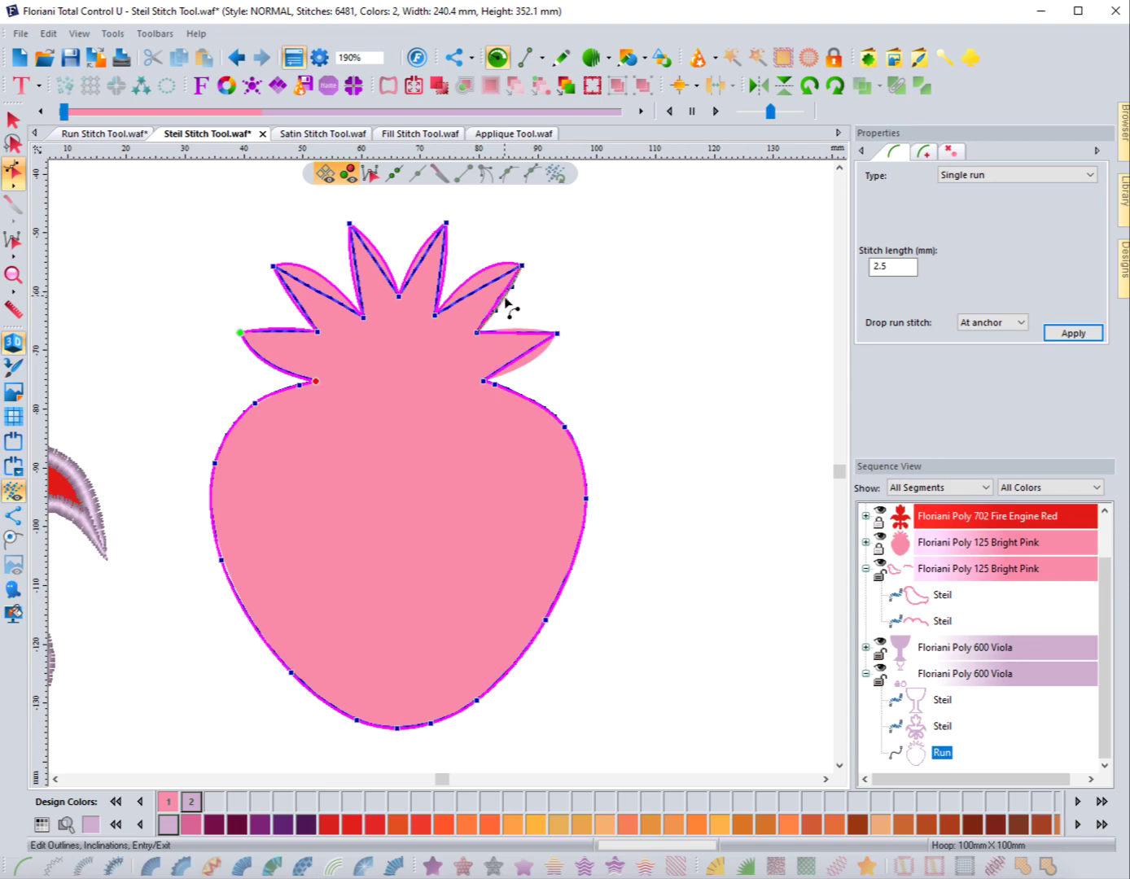
pyautogui.click(530, 362)
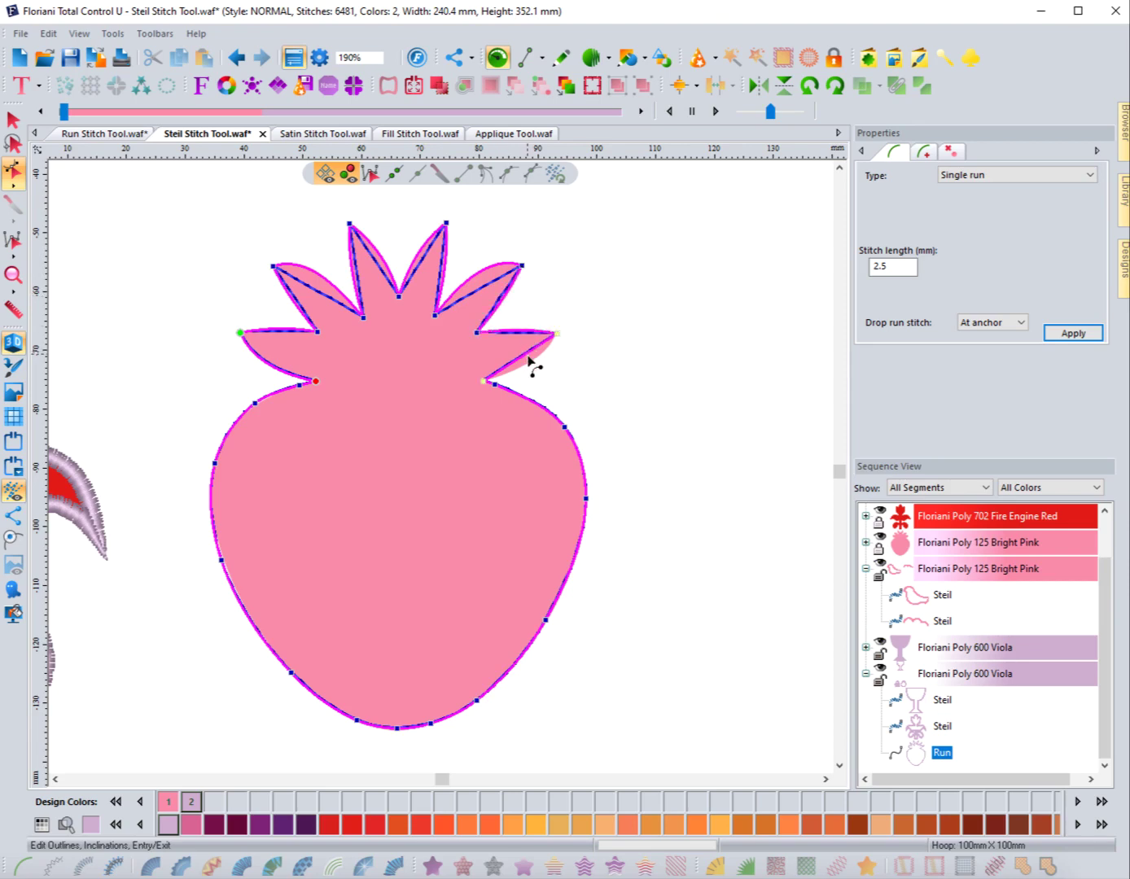
pyautogui.moveTo(530, 361); pyautogui.dragTo(537, 374)
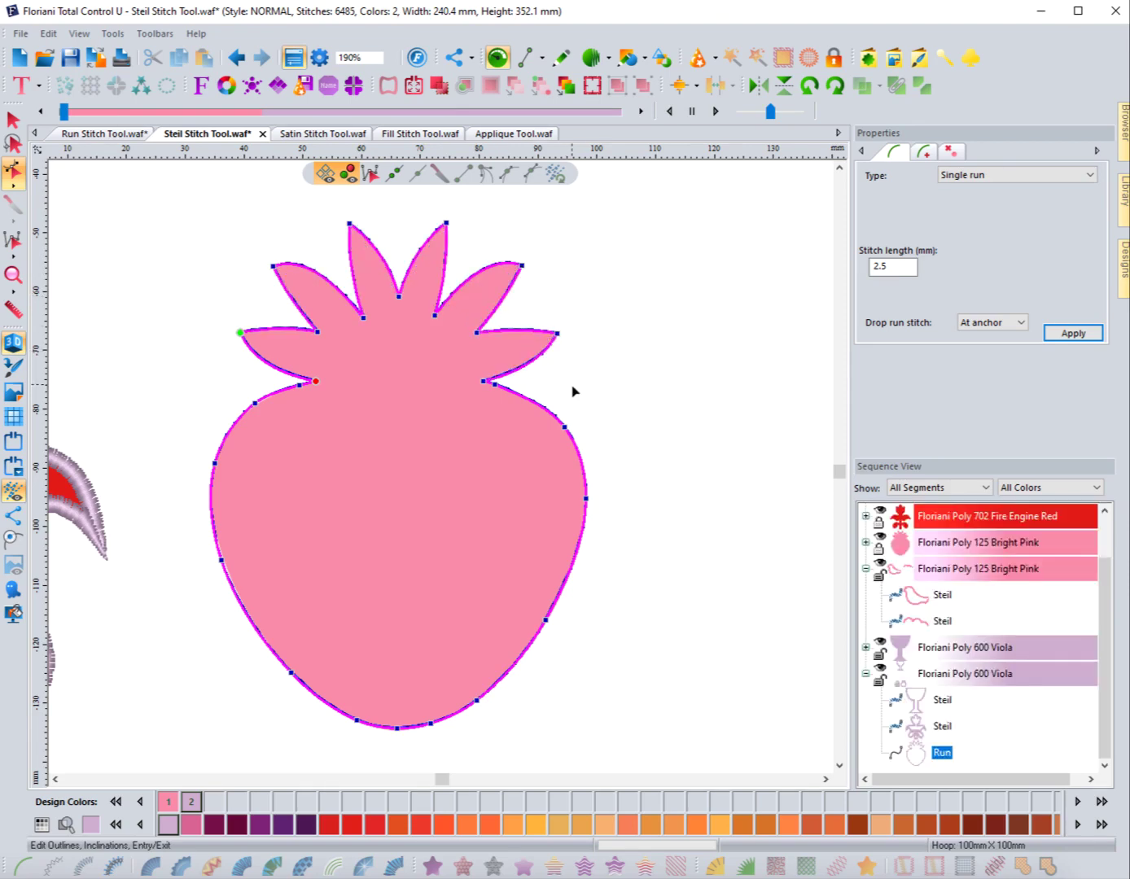
pyautogui.click(13, 120)
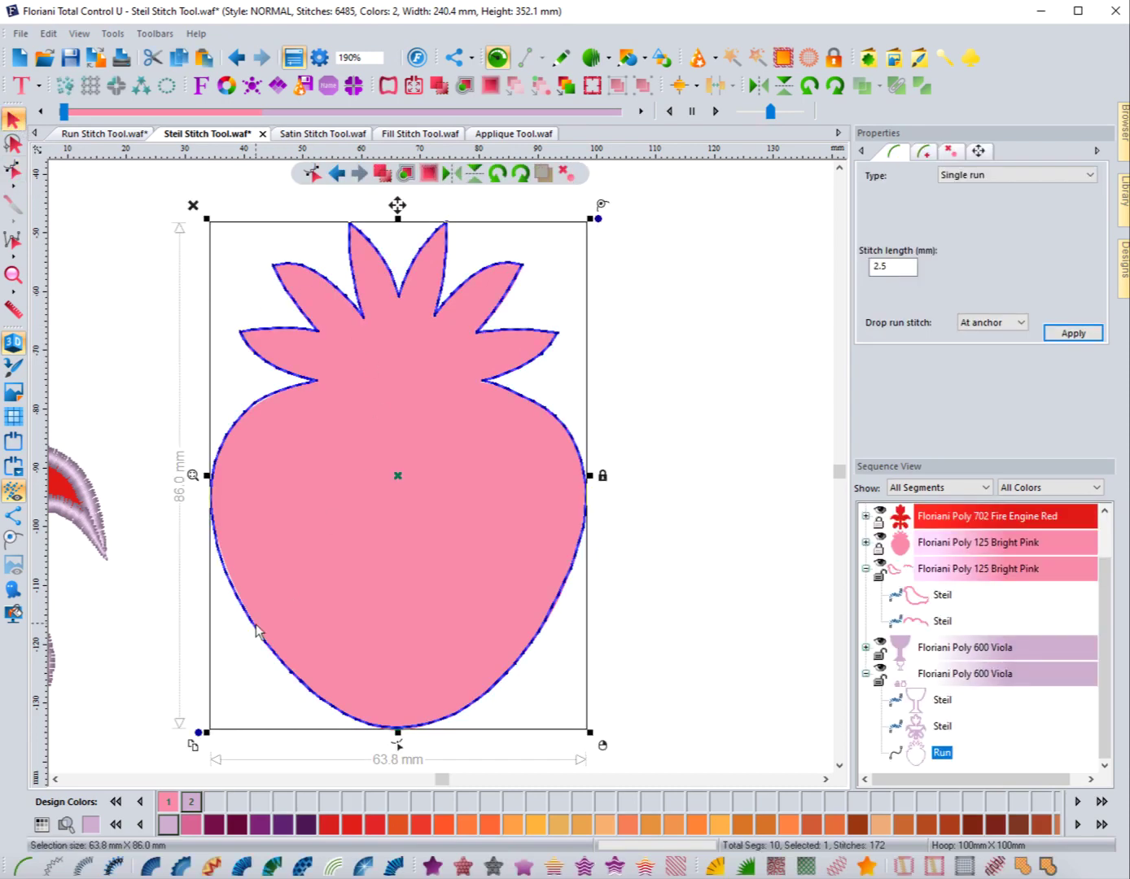
pyautogui.click(85, 869)
# Deselect the rounded violet steil border and zoom out to view the whole design
pyautogui.click(686, 429)
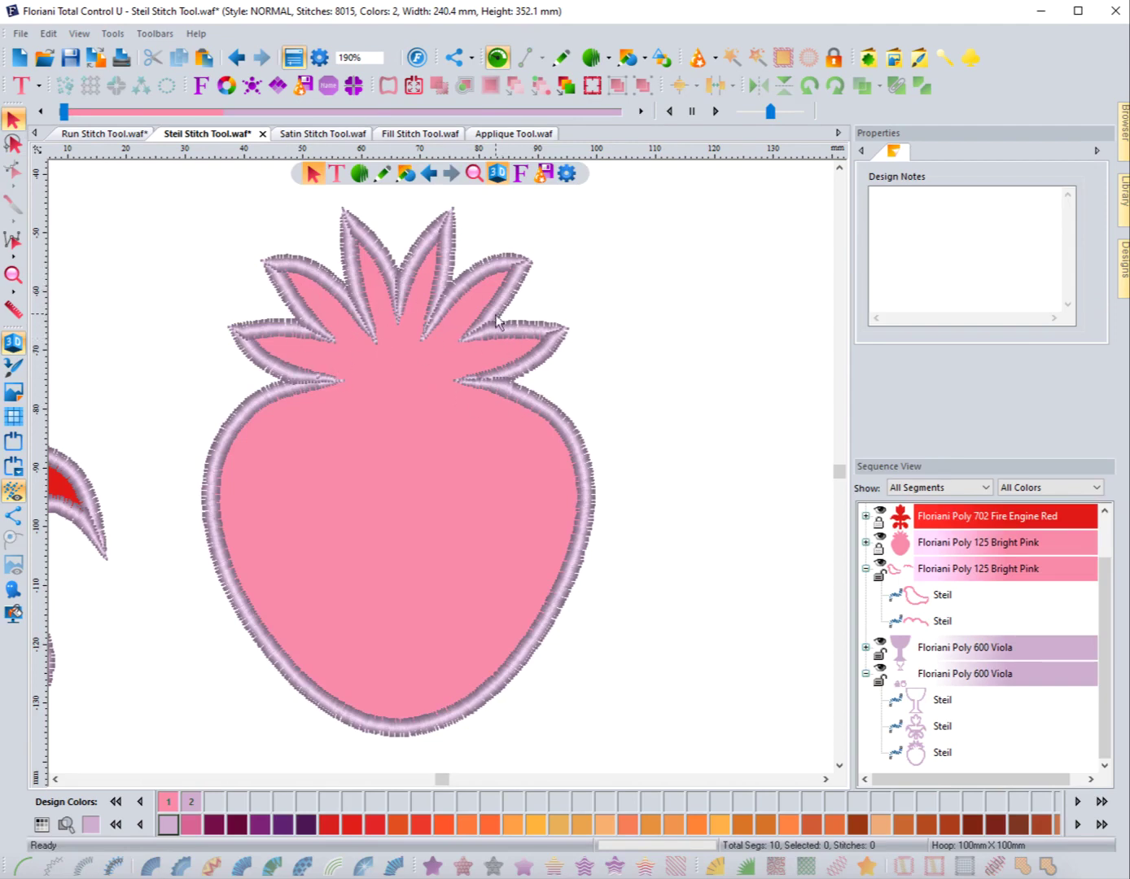
pyautogui.scroll(-2, 159, 463)
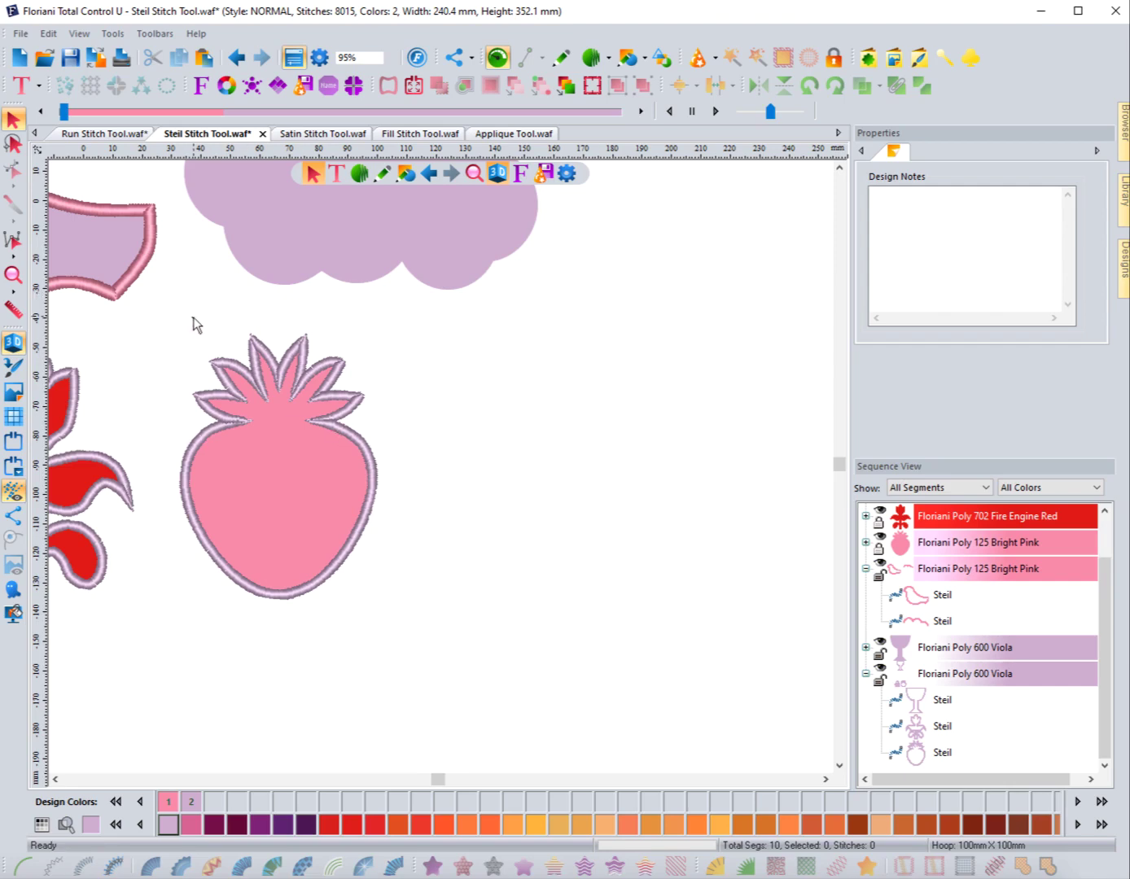
pyautogui.click(14, 274)
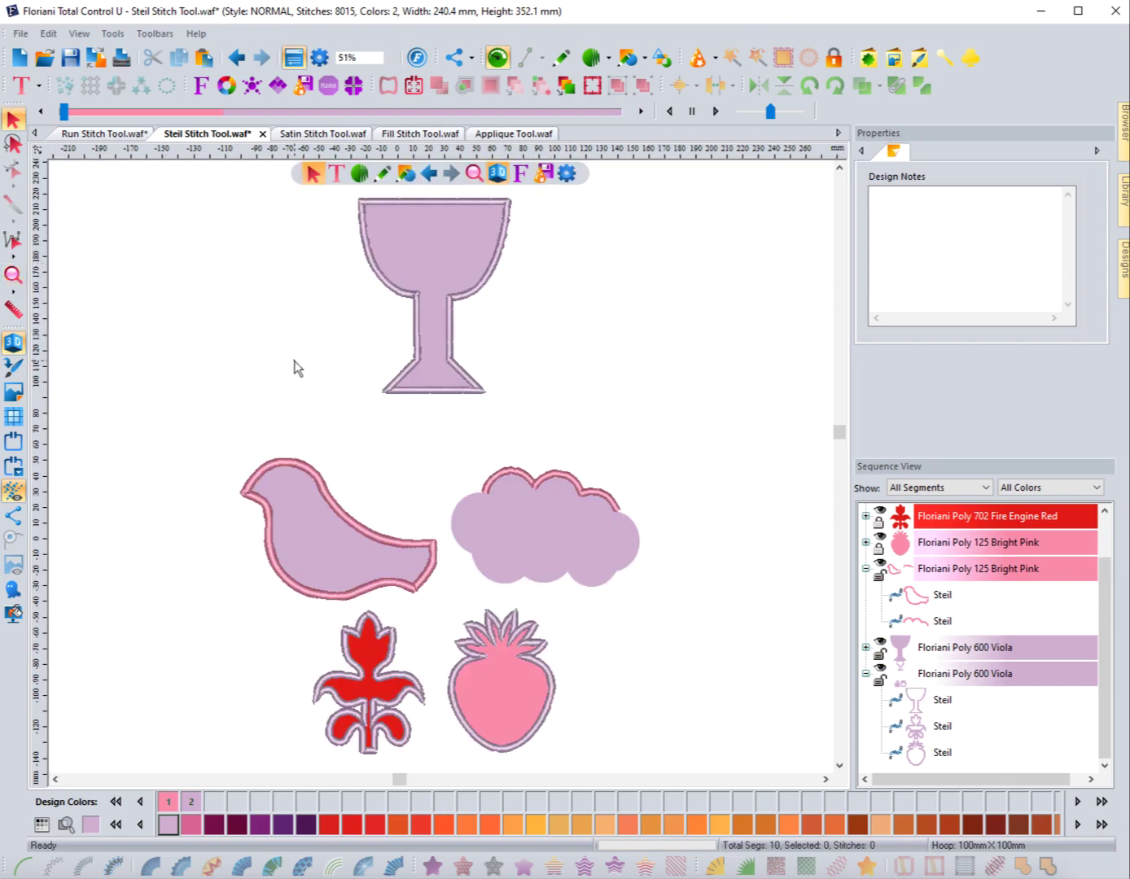